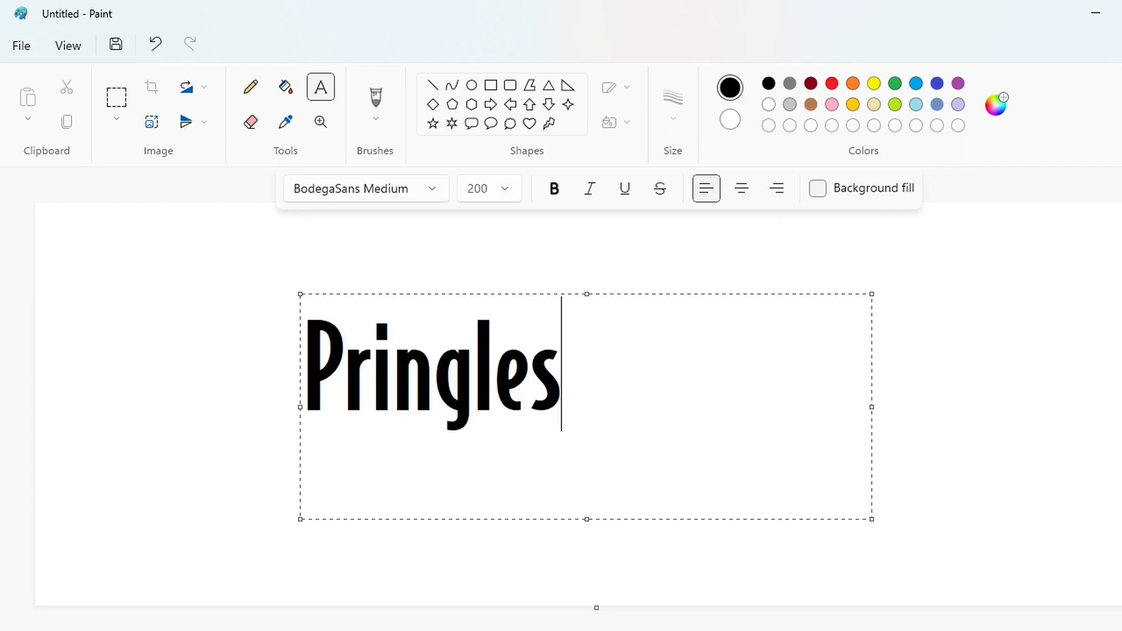
Step: Delete the text "Pringles" from the text box on the canvas
key("BackSpace")
key("BackSpace")
key("BackSpace")
key("BackSpace")
key("BackSpace")
key("BackSpace")
key("BackSpace")
key("BackSpace")
Step: Draw a steep diagonal black line and place a copy of it parallel, slightly higher and to its right, for the P's stem
left_click(433, 85)
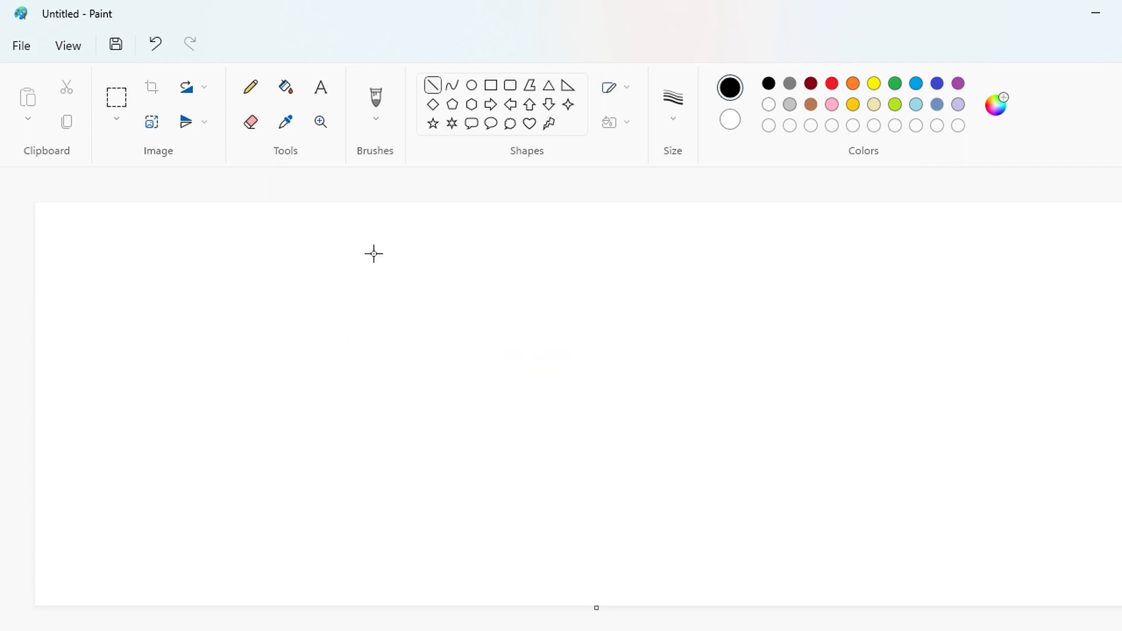
left_click_drag(407, 583, 357, 446)
scroll(436, 433, "up", 3)
left_click(116, 97)
left_click_drag(423, 230, 739, 580)
key("ctrl+c")
key("ctrl+v")
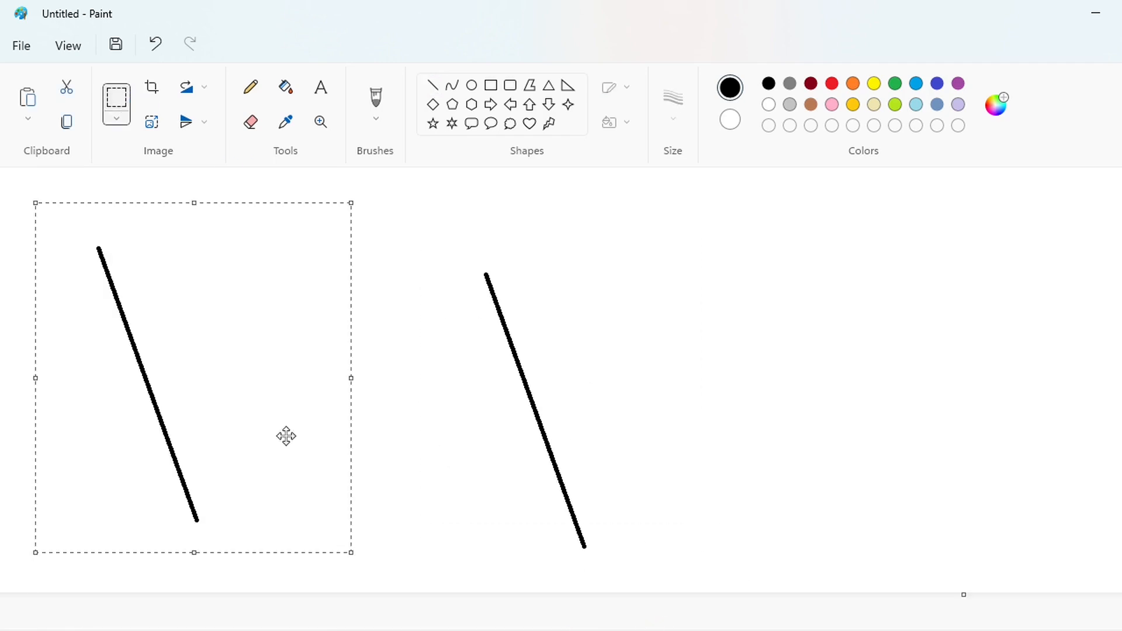
left_click_drag(286, 437, 742, 461)
left_click_drag(630, 414, 599, 387)
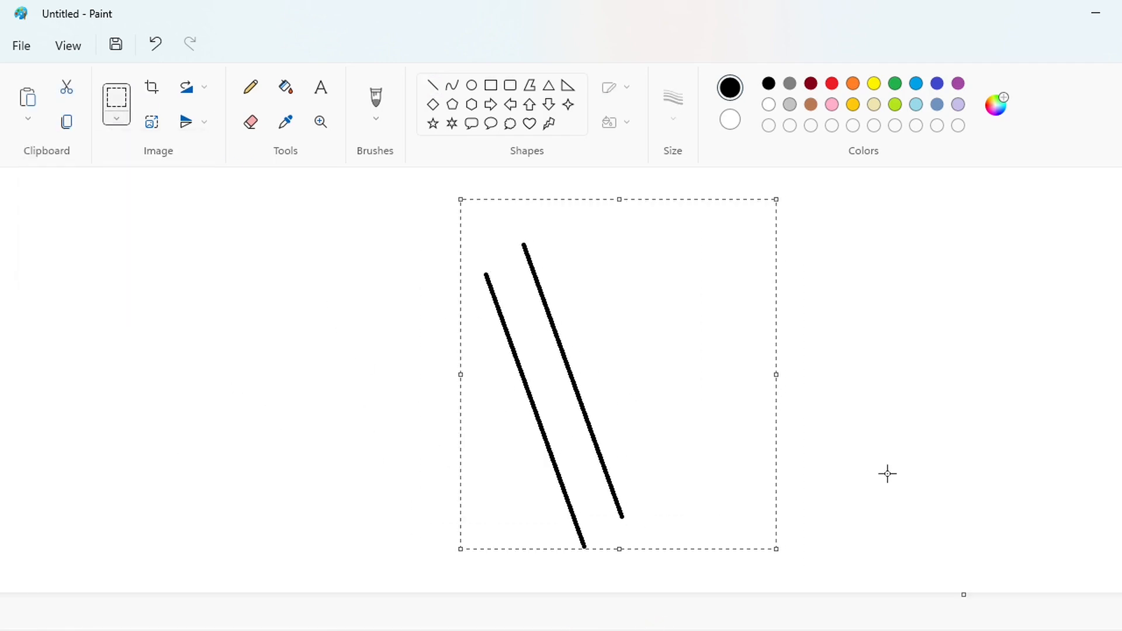
left_click(887, 474)
Step: Connect the lower ends of the two stem lines with a short black line
left_click(433, 85)
left_click_drag(585, 548, 622, 518)
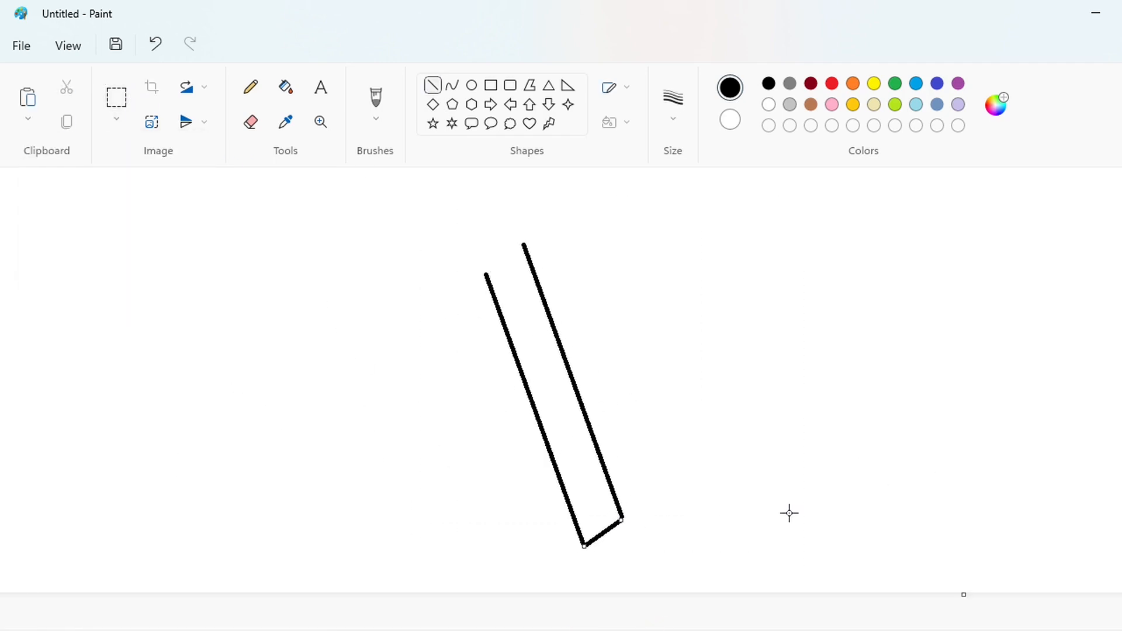
scroll(388, 203, "up", 1)
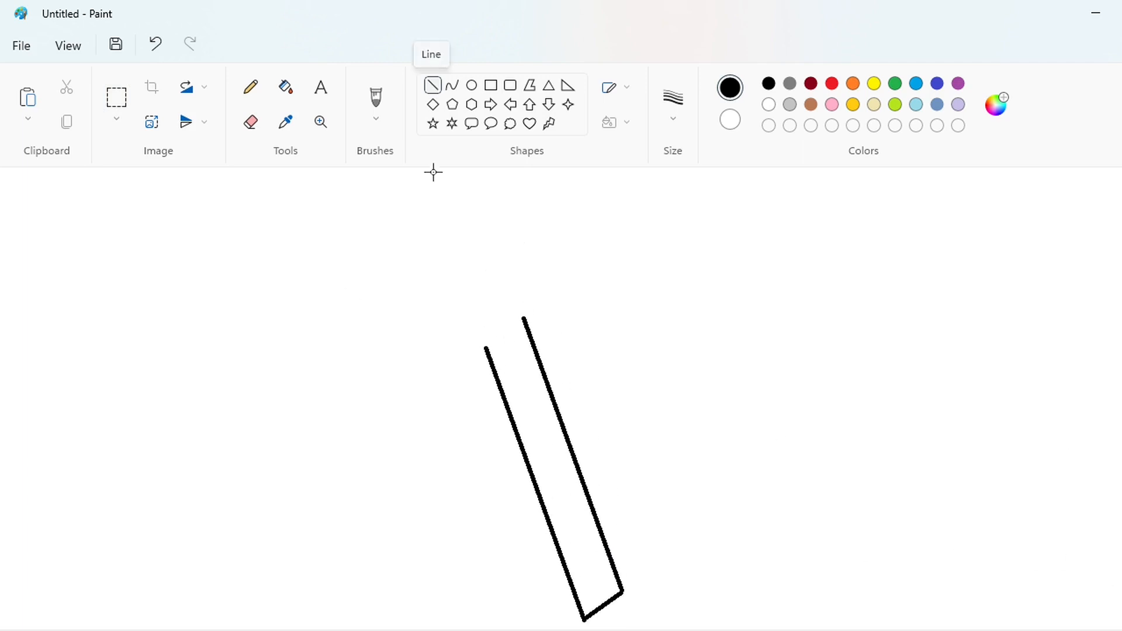
Step: Draw the P's slanted serif at the stem's top and the large outer curve of its bowl
mouse_move(471, 361)
left_mouse_down()
mouse_move(443, 314)
mouse_move(495, 283)
mouse_move(566, 329)
mouse_move(588, 459)
left_mouse_up()
left_click(453, 86)
left_click_drag(518, 334, 577, 224)
left_click_drag(594, 292, 686, 311)
left_click(536, 358)
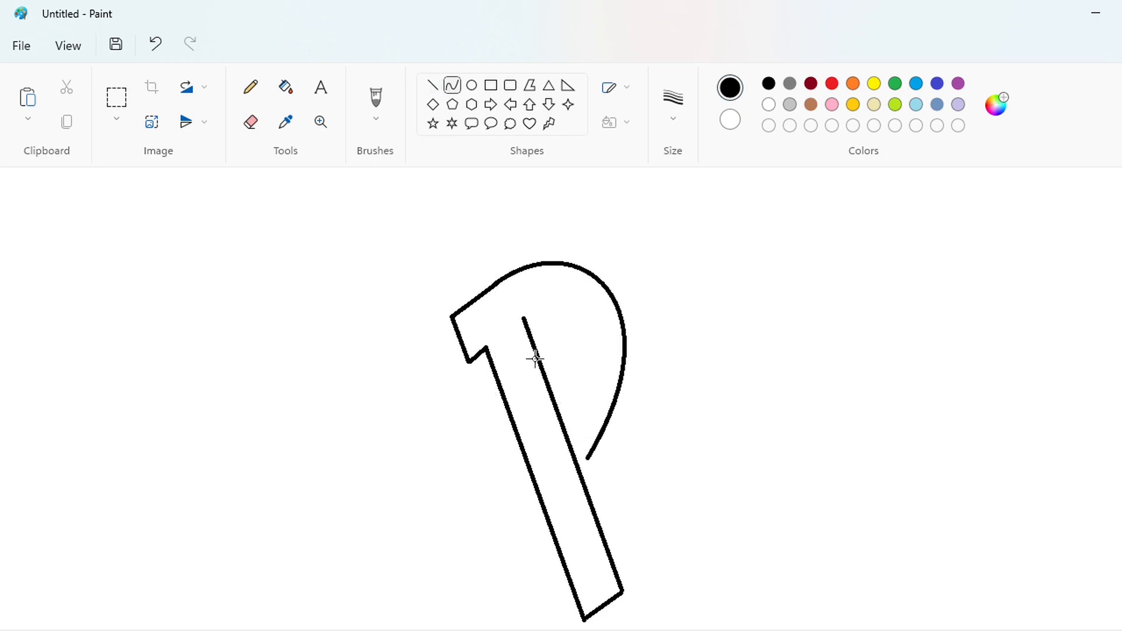
Step: Draw the inner curve of the P's bowl and join the bowl's open lower end to the stem
left_click_drag(558, 417, 565, 430)
left_click_drag(546, 370, 576, 261)
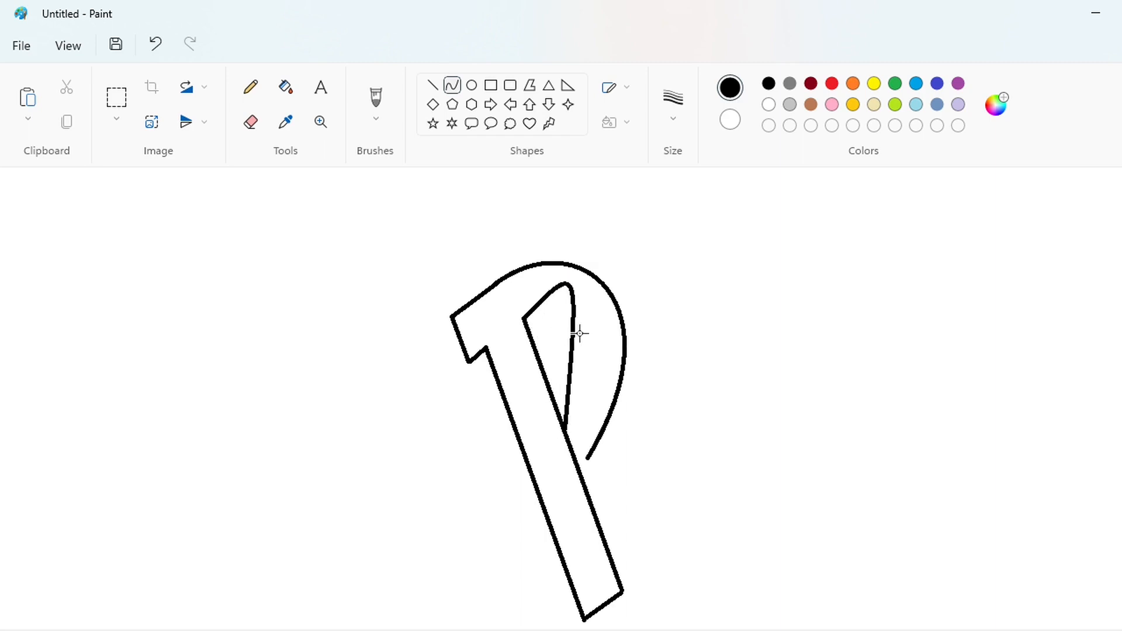
mouse_move(601, 375)
left_mouse_down()
mouse_move(616, 388)
mouse_move(607, 359)
left_mouse_up()
left_click(572, 442)
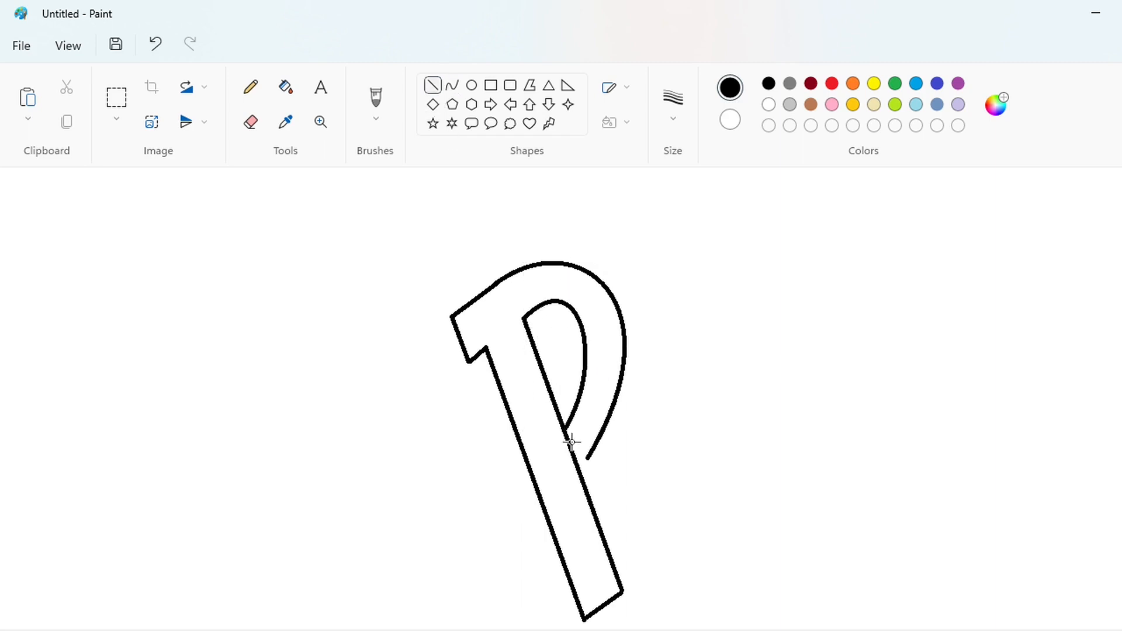
Step: Fill the outlined letter P with solid black
left_click(286, 87)
left_click(564, 497)
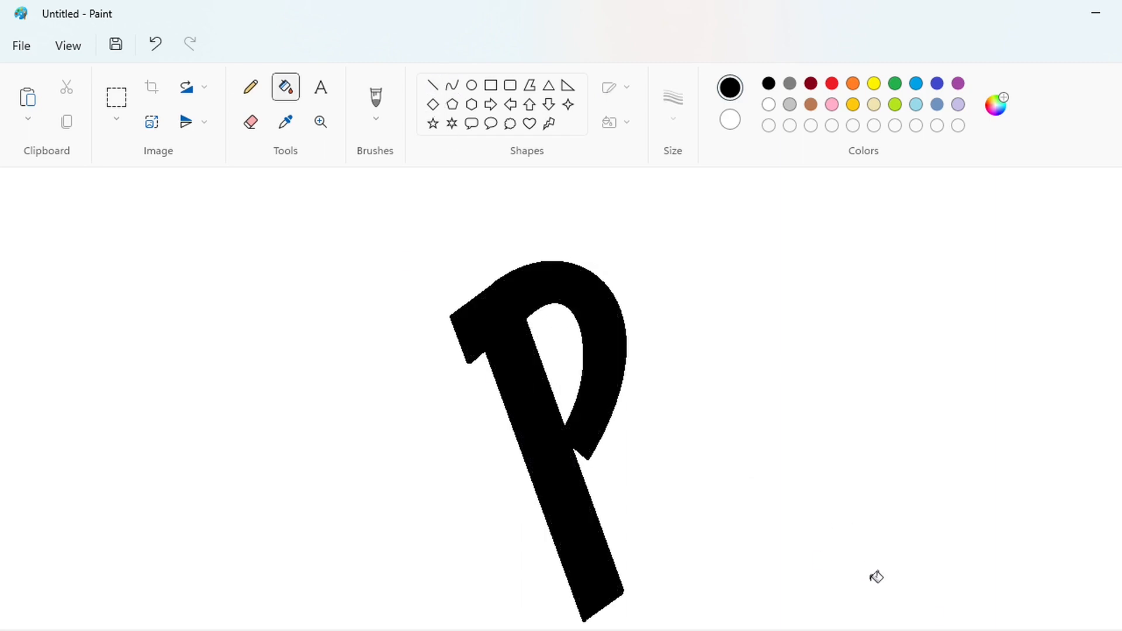
scroll(877, 576, "down", 2)
scroll(777, 577, "up", 2)
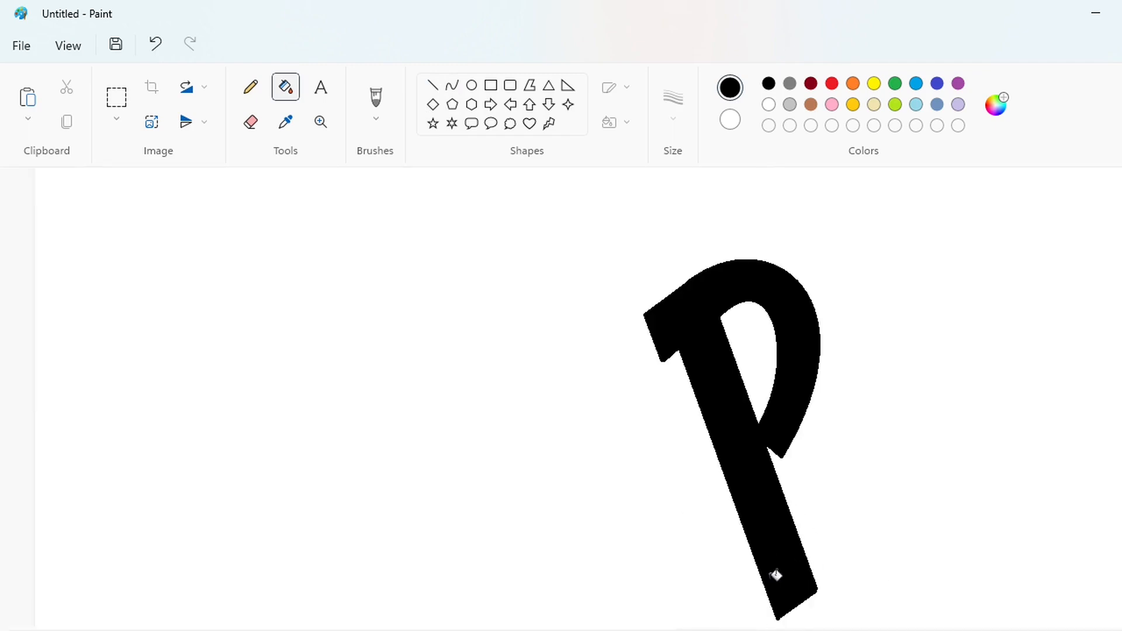
Step: Trim the P's upper-left edge with a white line and clear the leftover black sliver
left_click(433, 85)
key("Right")
key("Right")
key("Up")
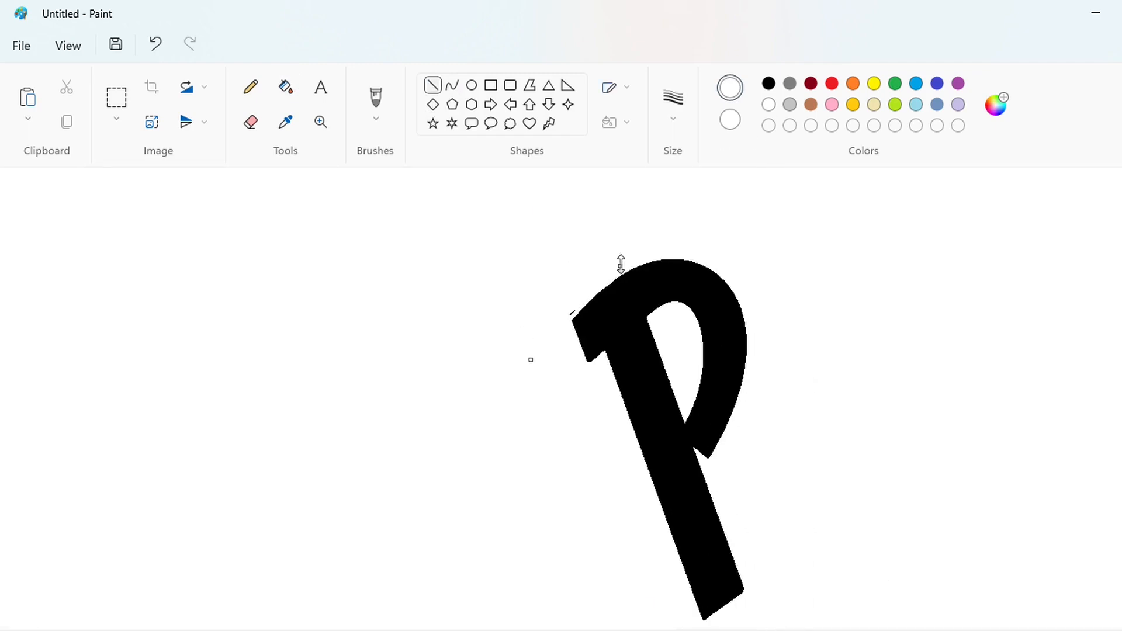
left_click_drag(621, 265, 628, 261)
left_click(361, 206)
left_click(251, 87)
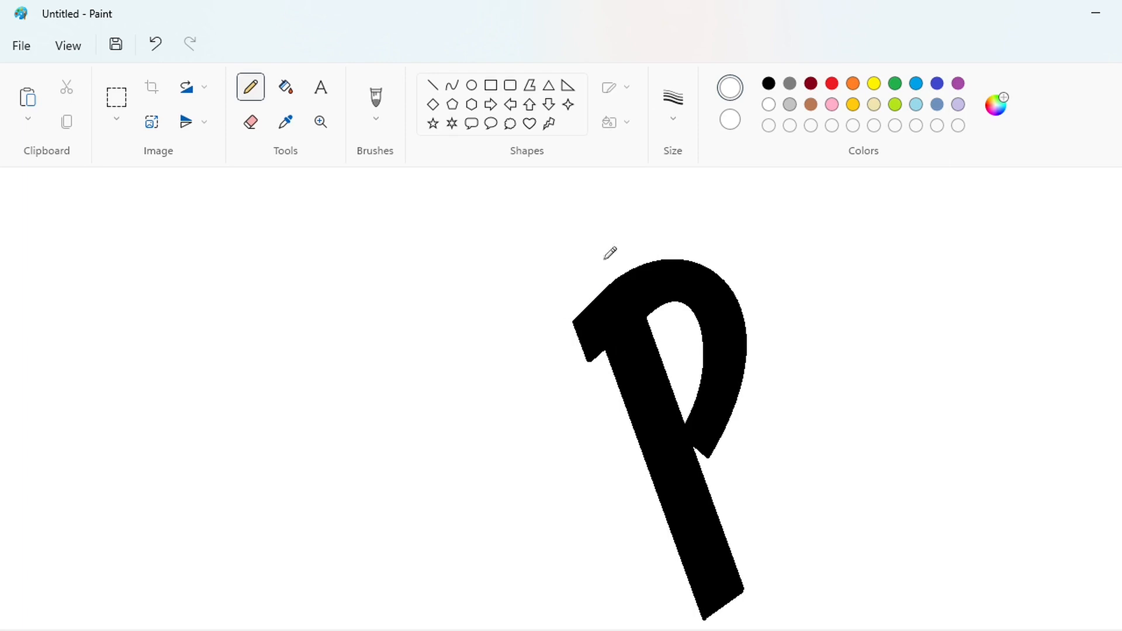
Step: Cut the foot of the P at a steeper slant with a white line and fill the leftover piece white
scroll(591, 503, "down", 2)
left_click(432, 86)
mouse_move(686, 546)
left_mouse_down()
mouse_move(781, 479)
mouse_move(790, 461)
left_mouse_up()
left_click(286, 87)
left_click(724, 526)
scroll(727, 582, "right", 3)
scroll(727, 582, "up", 1)
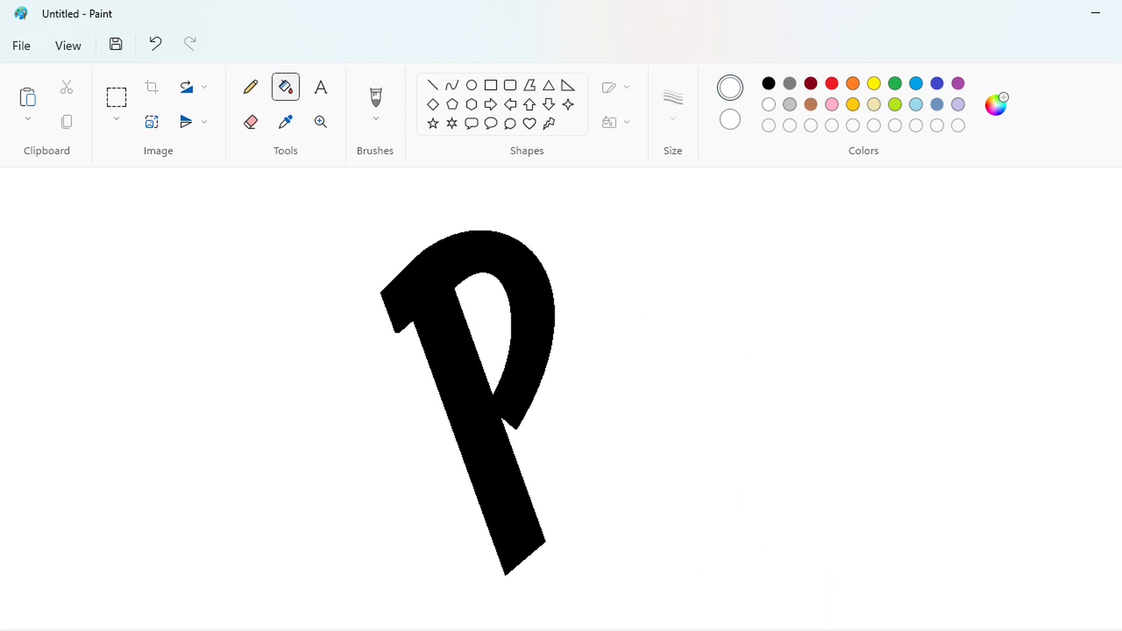
Step: Draw a long purple arched curve from the foot of the P as the baseline guide for the remaining letters
left_click(452, 86)
left_click(958, 84)
scroll(1040, 626, "up", 1)
scroll(1039, 625, "down", 2)
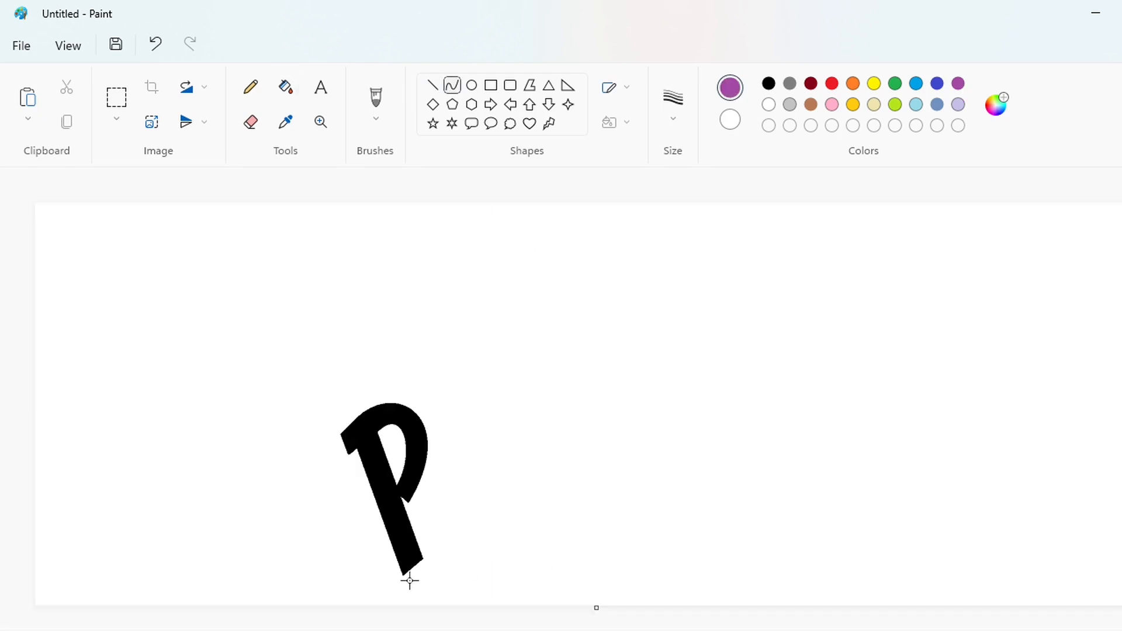
left_click_drag(393, 583, 734, 448)
left_click_drag(509, 531, 517, 475)
left_click_drag(595, 468, 617, 426)
left_click(900, 454)
scroll(900, 454, "up", 1)
left_click_drag(586, 623, 783, 622)
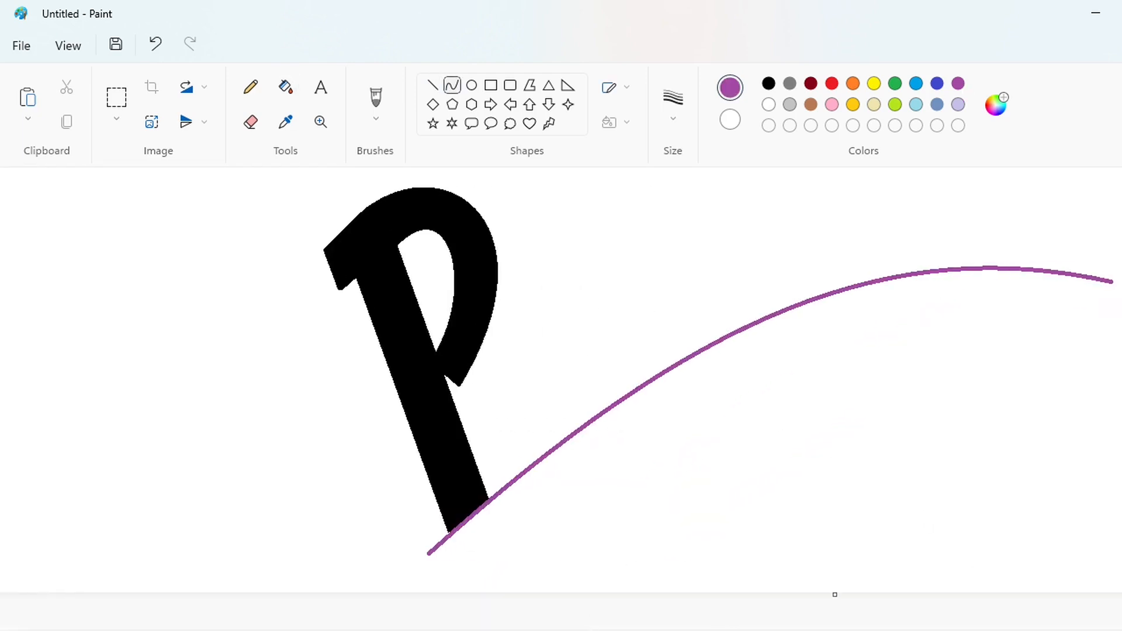
Step: Draw two slanted black lines beside the P, ending on the purple guide, for the stem of the r
scroll(754, 497, "up", 1)
left_click(434, 88)
left_click(769, 83)
left_click_drag(500, 307, 547, 494)
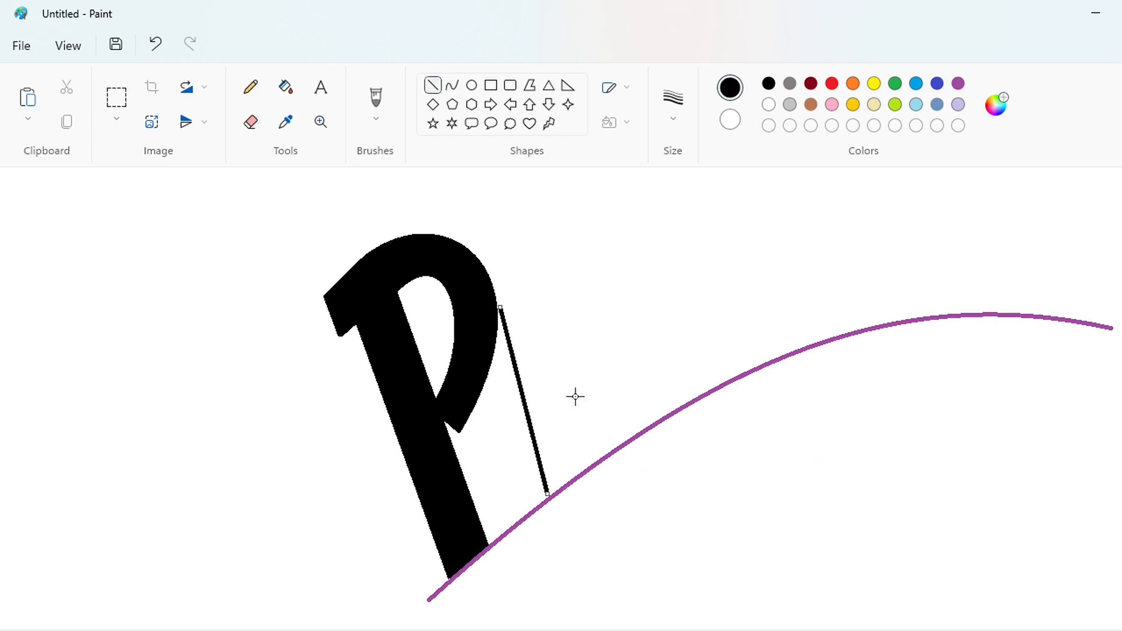
left_click_drag(544, 323, 579, 473)
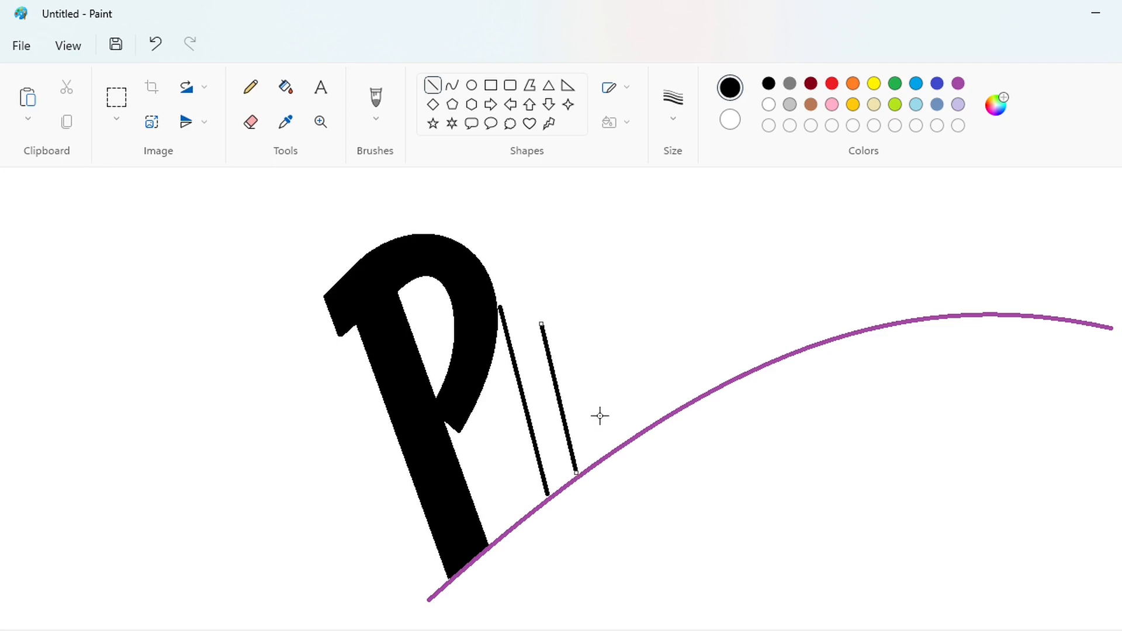
Step: Draw the curved top of the r's stem and the upper and lower curves of its arm
left_click(452, 86)
left_click_drag(500, 307, 536, 292)
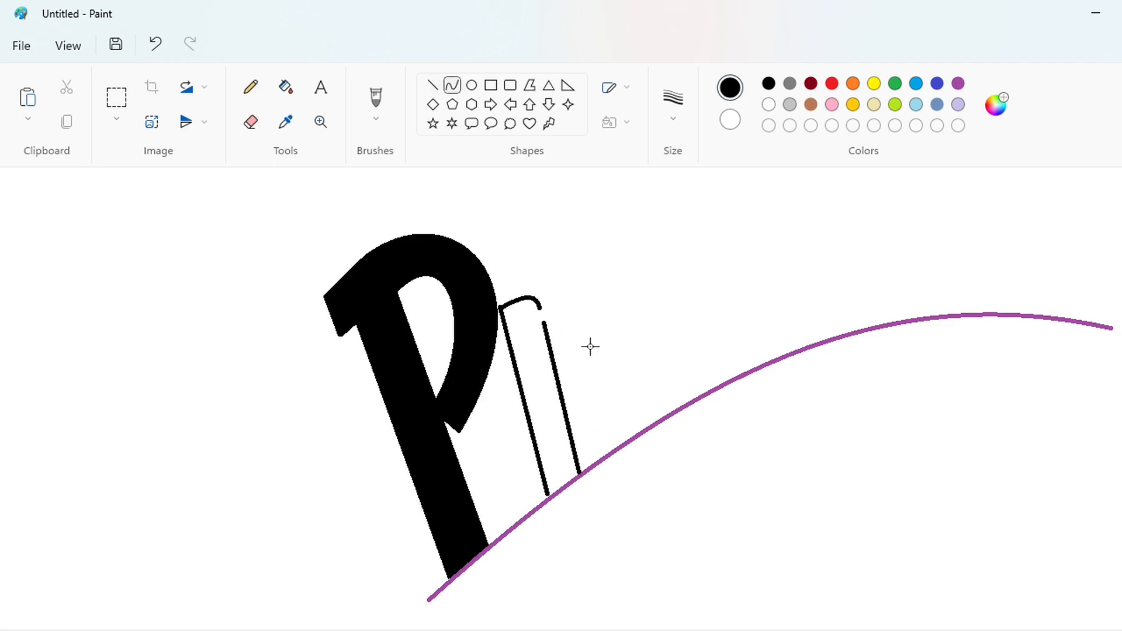
mouse_move(554, 357)
left_mouse_down()
mouse_move(590, 288)
mouse_move(561, 318)
mouse_move(576, 256)
mouse_move(585, 291)
left_mouse_up()
Step: Close the arm tip and foot of the r with short black lines and fill the letter black
left_click(432, 85)
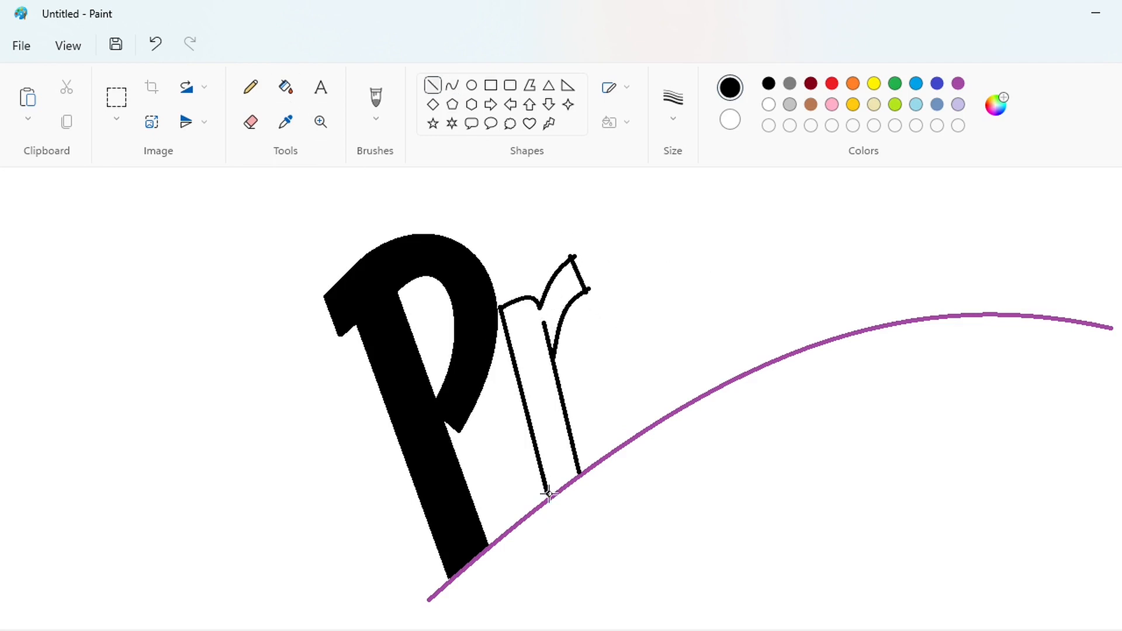
left_click_drag(545, 494, 580, 473)
left_click(286, 88)
left_click(553, 310)
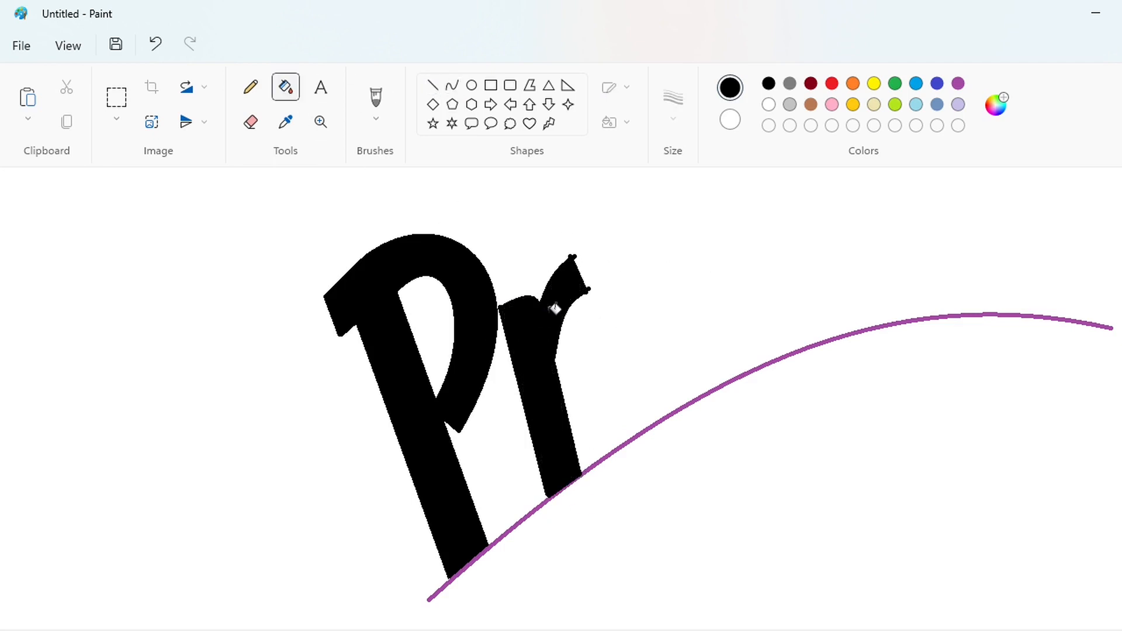
Step: Try to cut off the tip of the r's arm with a white line and a white fill
left_click(432, 85)
left_click(767, 105)
left_click_drag(576, 321, 550, 225)
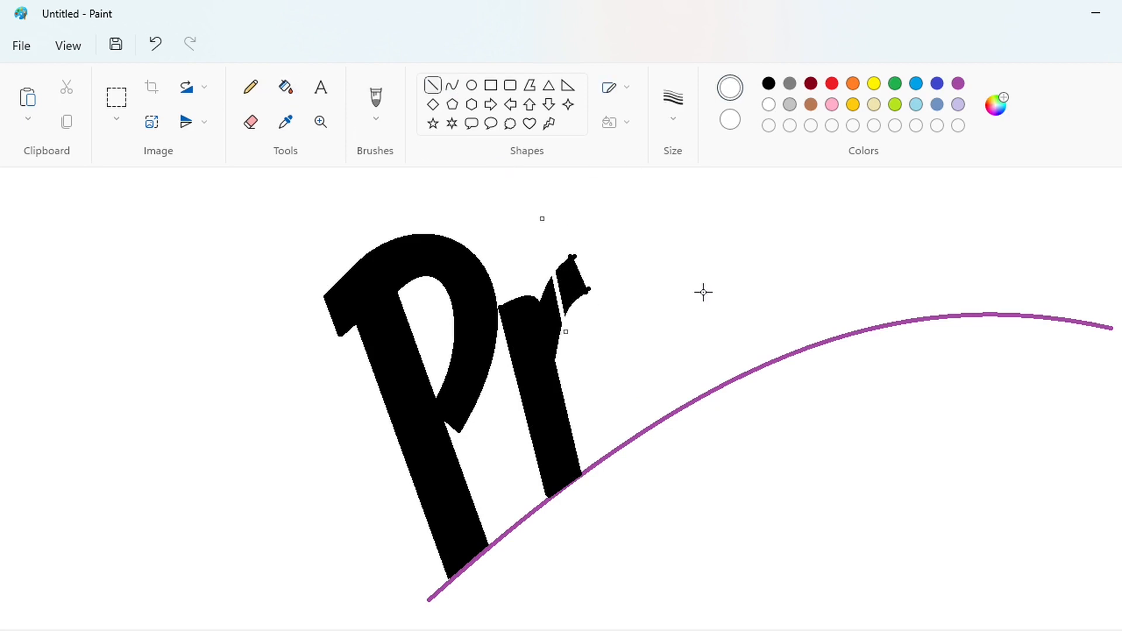
left_click(285, 87)
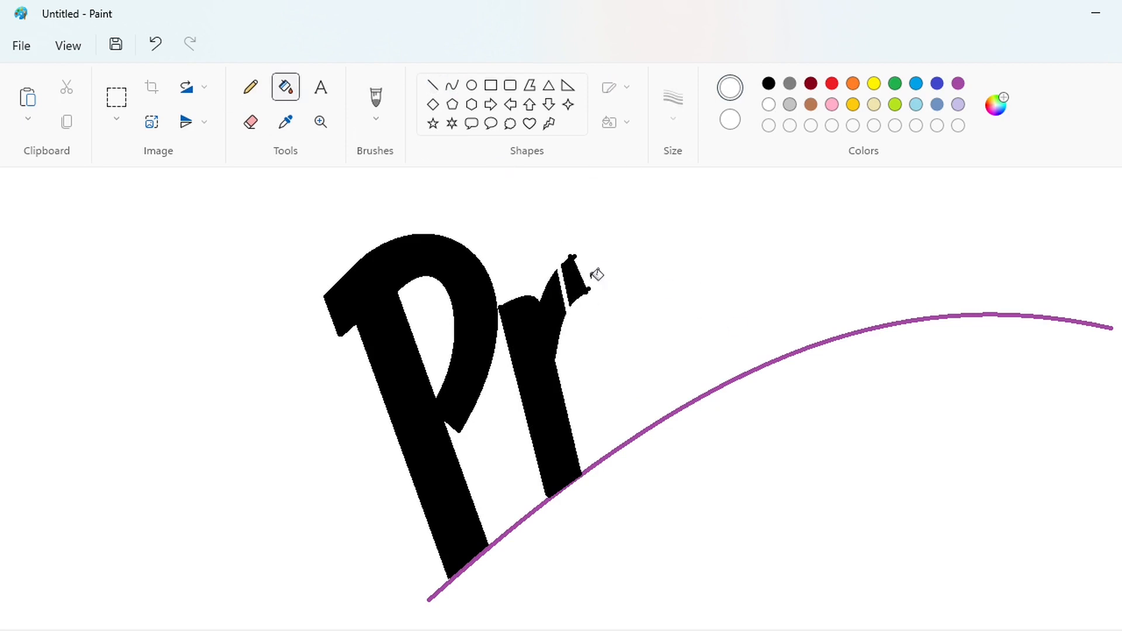
left_click(577, 279)
Step: Undo the trimming, the black fill and the closing lines of the r
key("ctrl+z")
key("ctrl+z")
key("ctrl+z")
key("ctrl+z")
key("ctrl+z")
key("ctrl+z")
key("ctrl+z")
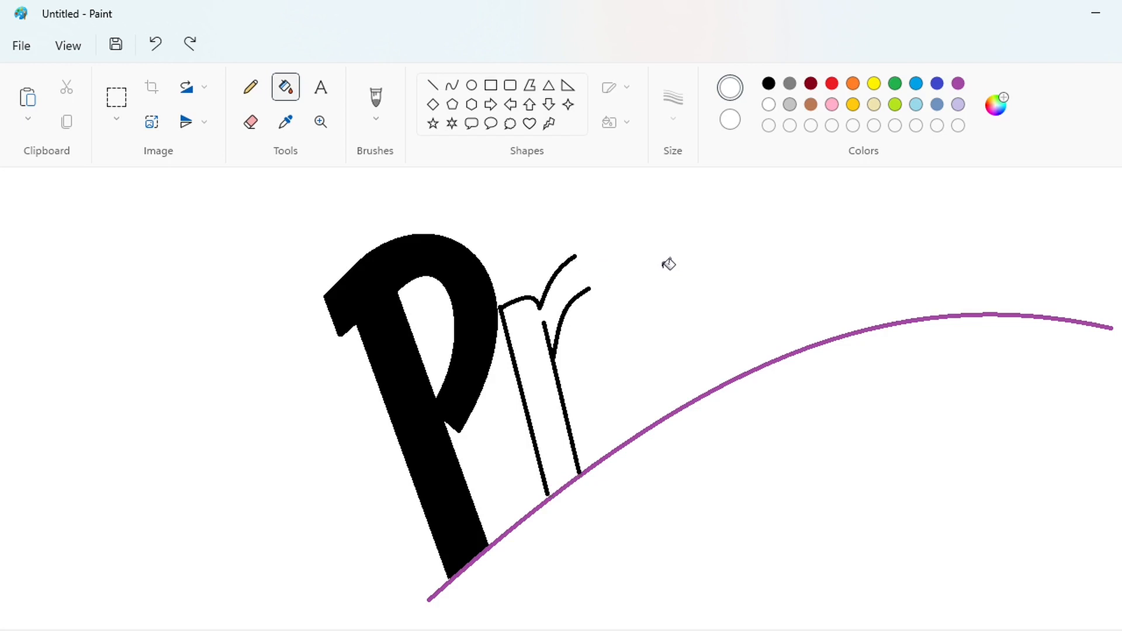
Step: Redraw the r's arm with rounder upper and lower curves and close its tip
mouse_move(553, 351)
left_mouse_down()
mouse_move(599, 305)
mouse_move(563, 291)
left_mouse_up()
mouse_move(563, 291)
left_mouse_down()
mouse_move(571, 296)
mouse_move(579, 261)
mouse_move(556, 263)
mouse_move(563, 276)
left_mouse_up()
key("ctrl+z")
left_click_drag(540, 314, 582, 270)
left_click_drag(557, 283, 588, 304)
Step: Close the foot of the r along the purple guide and fill the letter black
left_click(432, 85)
left_click_drag(548, 494, 579, 472)
left_click(286, 87)
left_click(529, 359)
Step: Shorten the r's arm with a slanted white line and fill the cut-off tip white
left_click(433, 85)
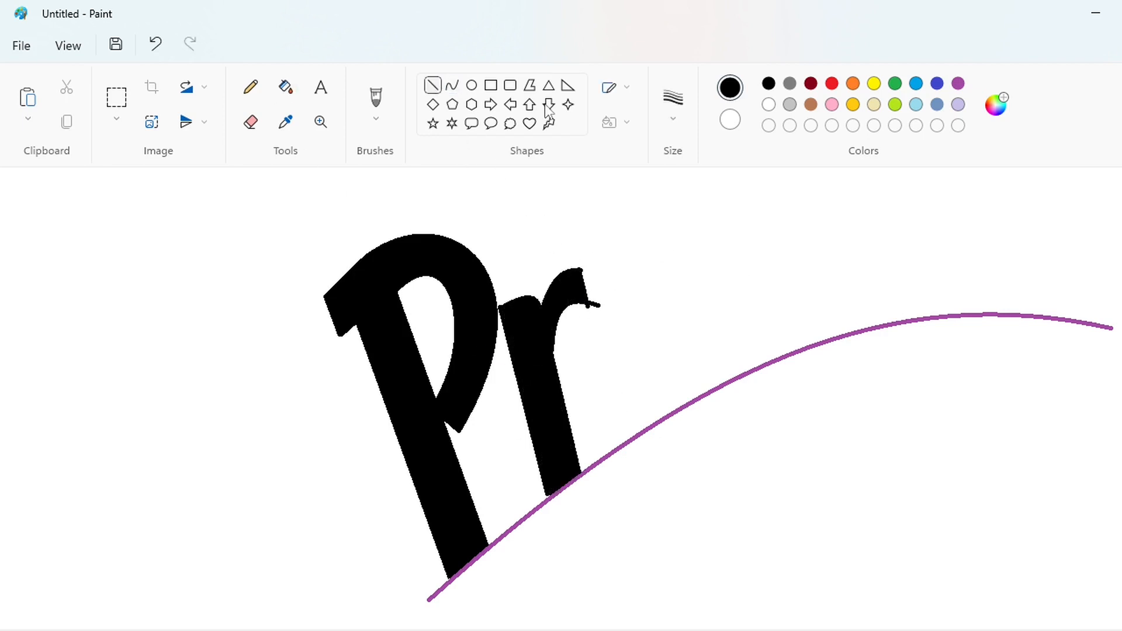
left_click(769, 105)
left_click_drag(575, 321, 551, 234)
left_click(286, 87)
left_click(576, 283)
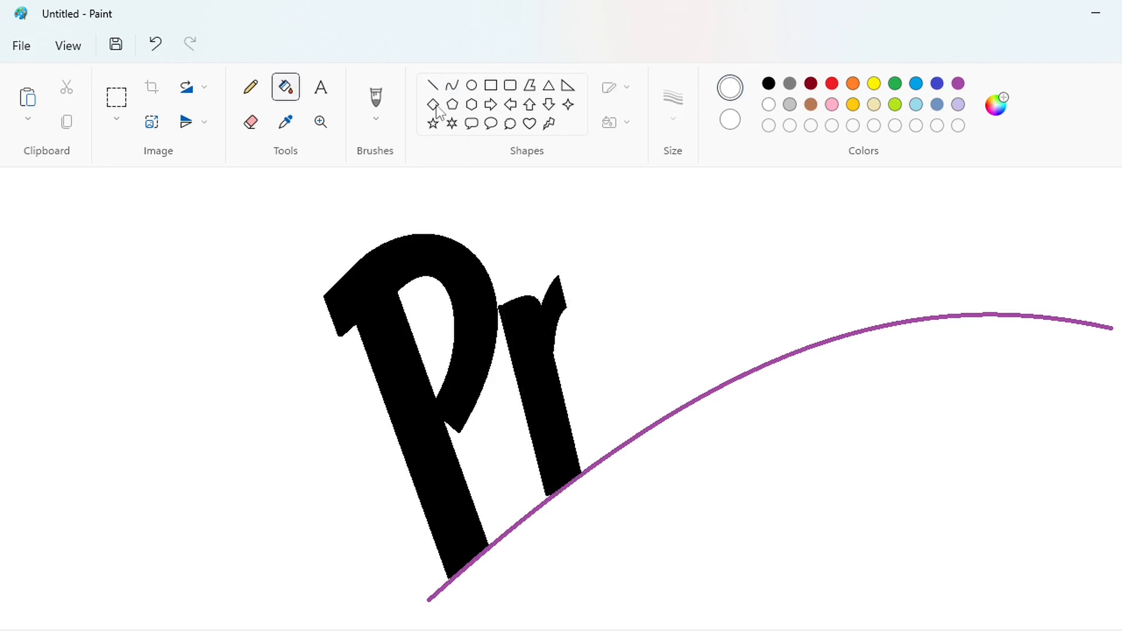
Step: Outline the stem of the i in black with two parallel slanted lines, a foot on the purple guide and a concave curved top
left_click(432, 85)
left_click(769, 83)
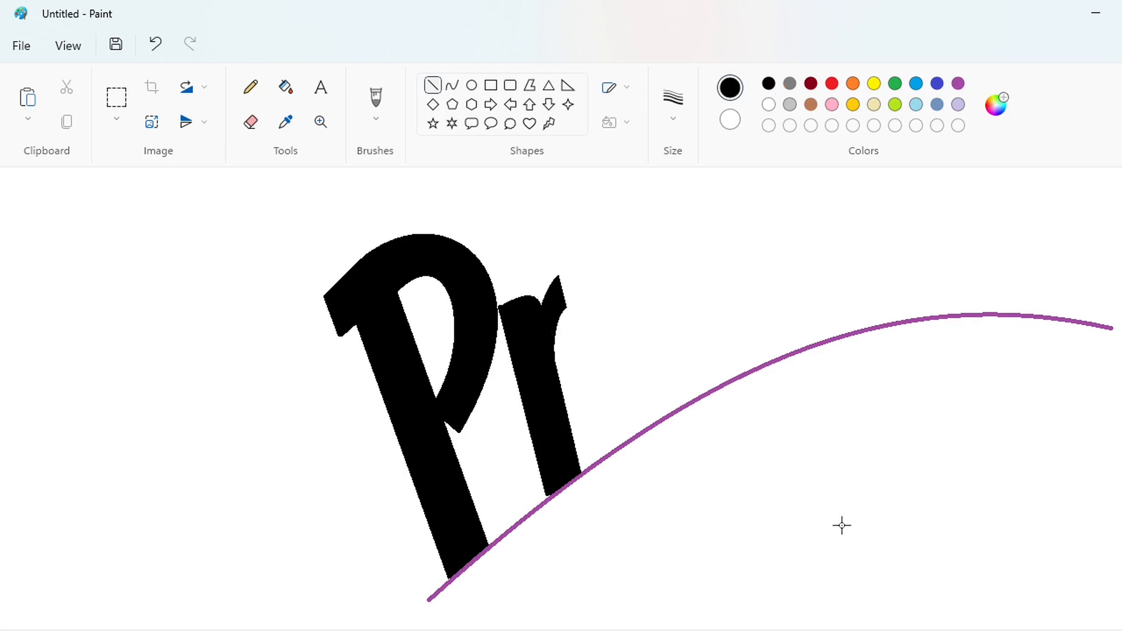
scroll(842, 525, "right", 2)
left_click_drag(484, 287, 515, 436)
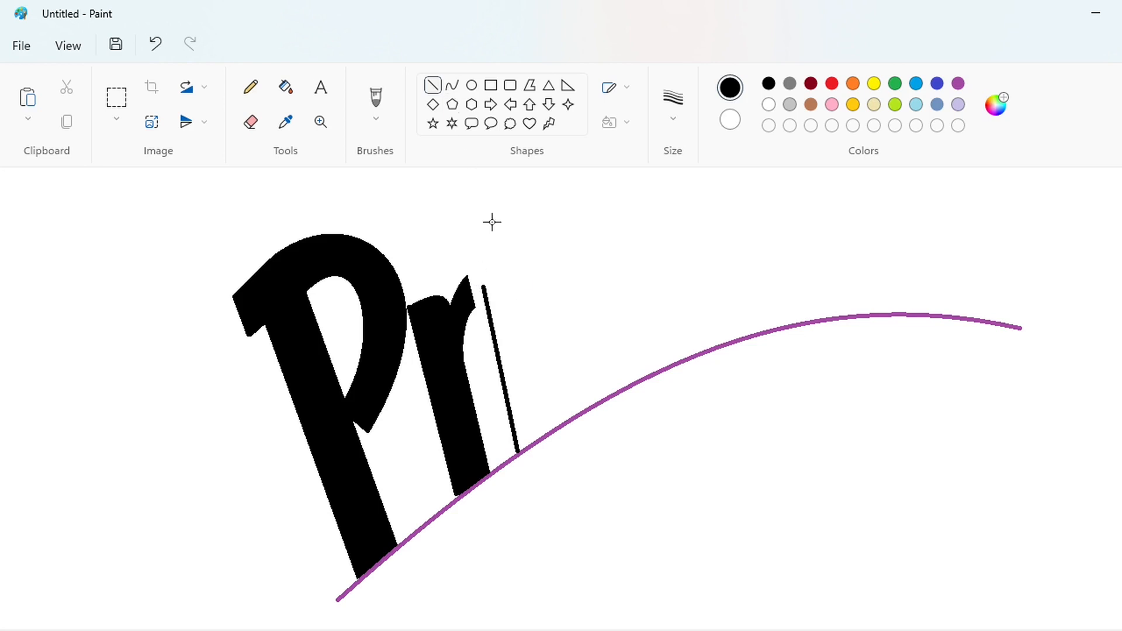
left_click_drag(517, 275, 548, 431)
left_click(658, 471)
left_click(452, 85)
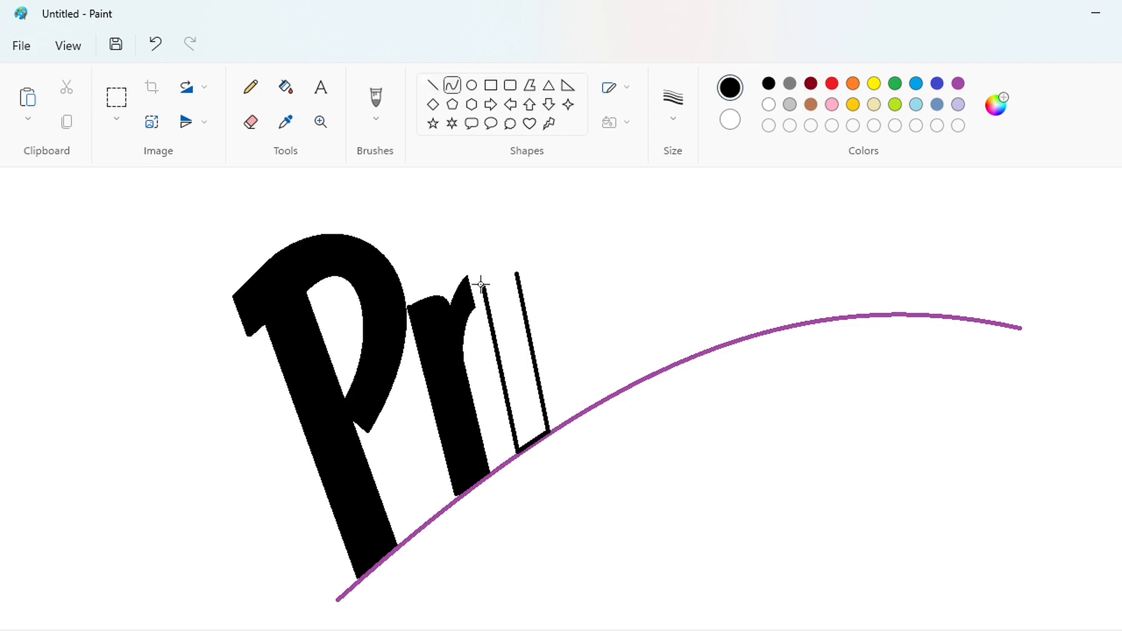
mouse_move(481, 284)
left_mouse_down()
mouse_move(517, 275)
mouse_move(498, 291)
left_mouse_up()
Step: Draw a black circle for the dot of the i and nudge it down just above the stem's concave top
left_click(472, 84)
left_click_drag(468, 226, 512, 269)
key("Down")
key("Down")
key("Down")
key("Down")
key("Down")
key("Down")
key("Down")
key("Down")
key("Down")
key("Down")
key("Down")
key("Right")
key("Right")
key("Right")
key("Right")
key("Left")
key("Down")
Step: Fill the dot and stem of the i with solid black
left_click(286, 88)
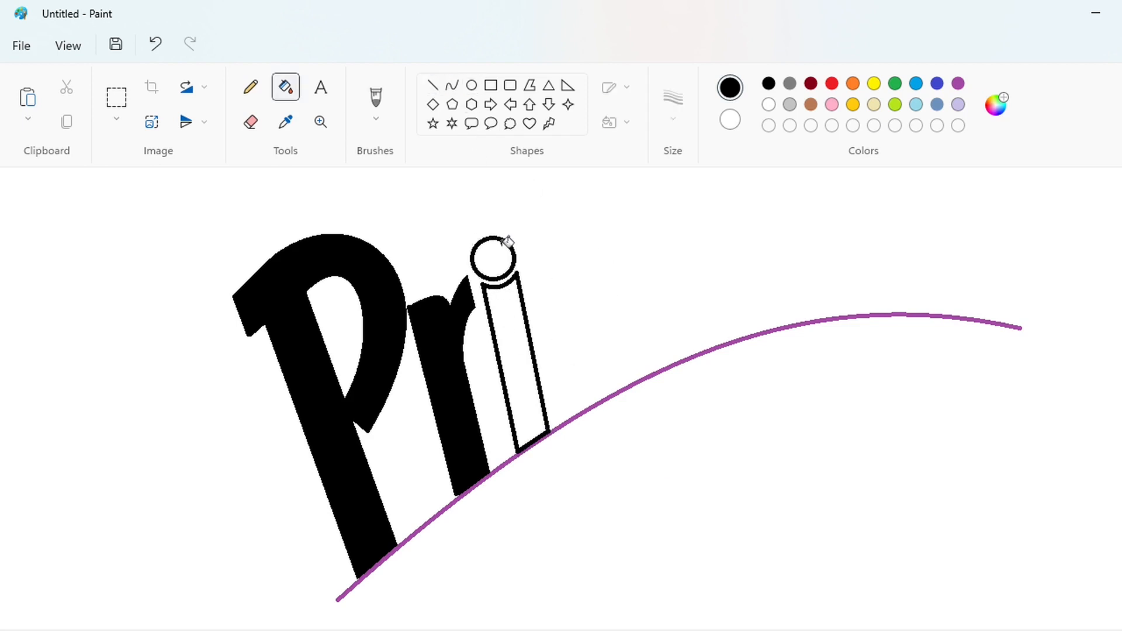
left_click(497, 256)
left_click(522, 328)
key("ctrl+Page_Down")
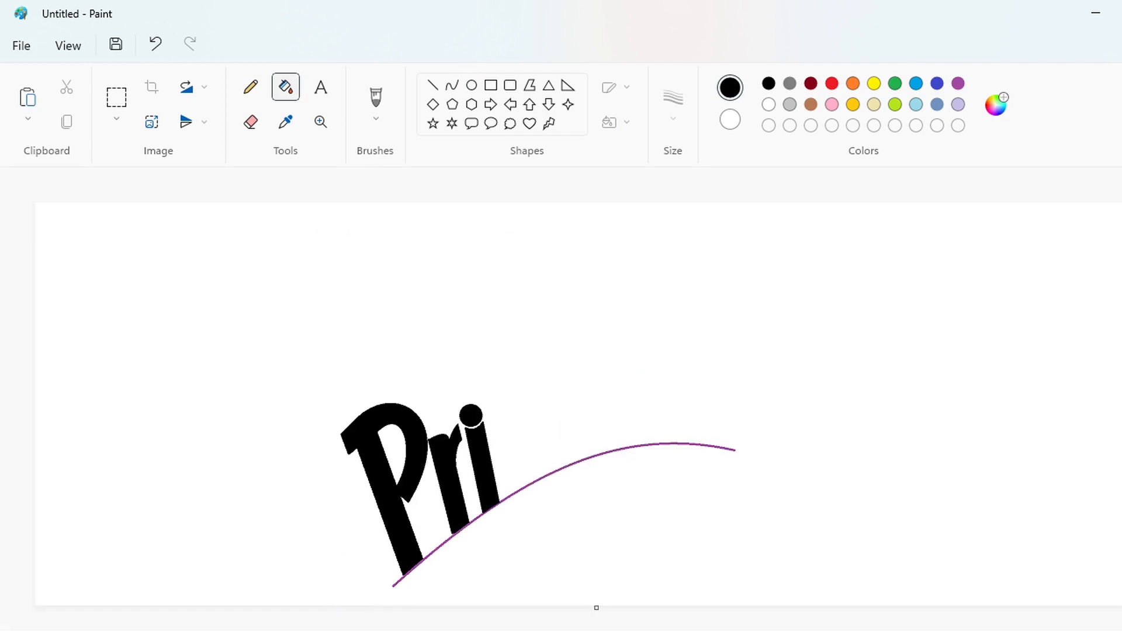
Step: Draw a slanted black line down to the purple guide, close beside the i, as the n's outer left edge
key("ctrl+Page_Up")
left_click(437, 86)
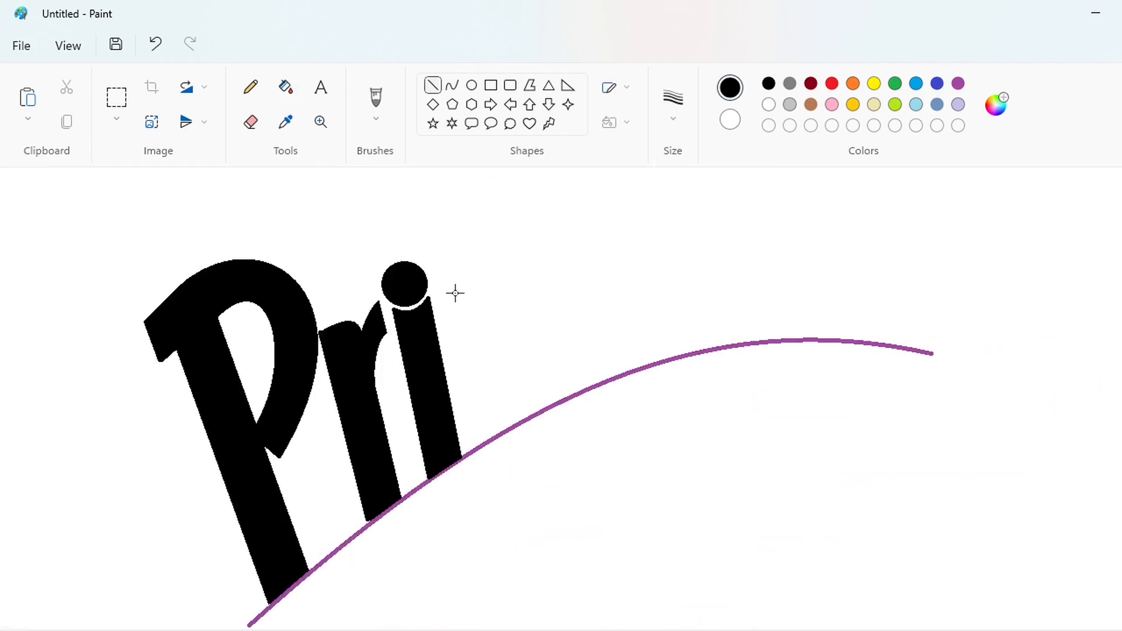
left_click_drag(448, 271, 477, 449)
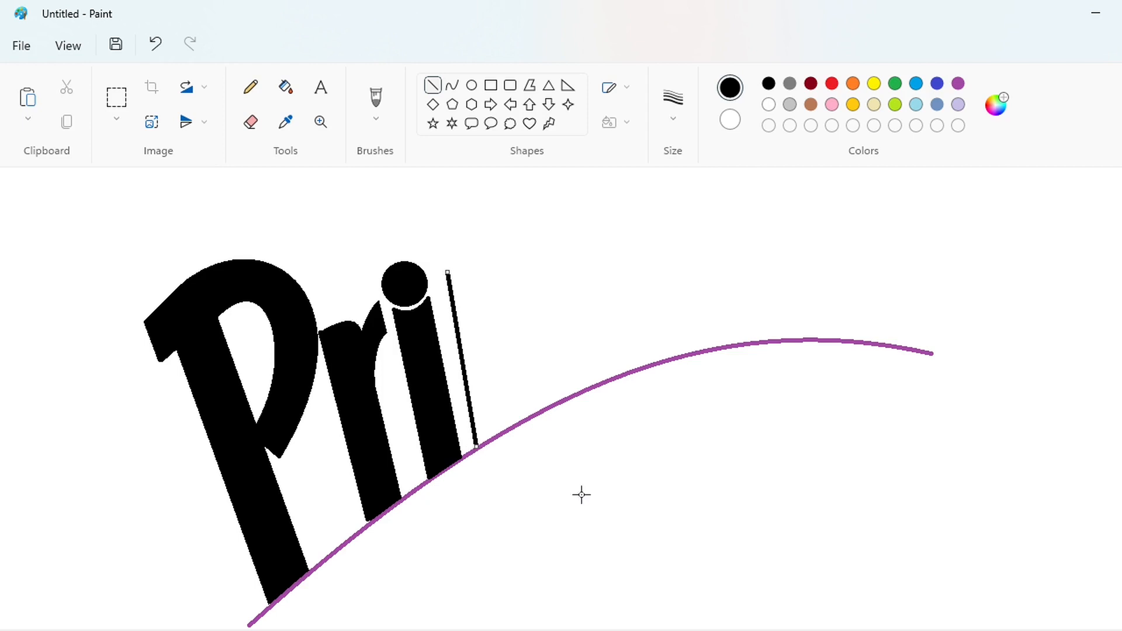
key("Left")
key("Left")
key("Left")
left_click(580, 493)
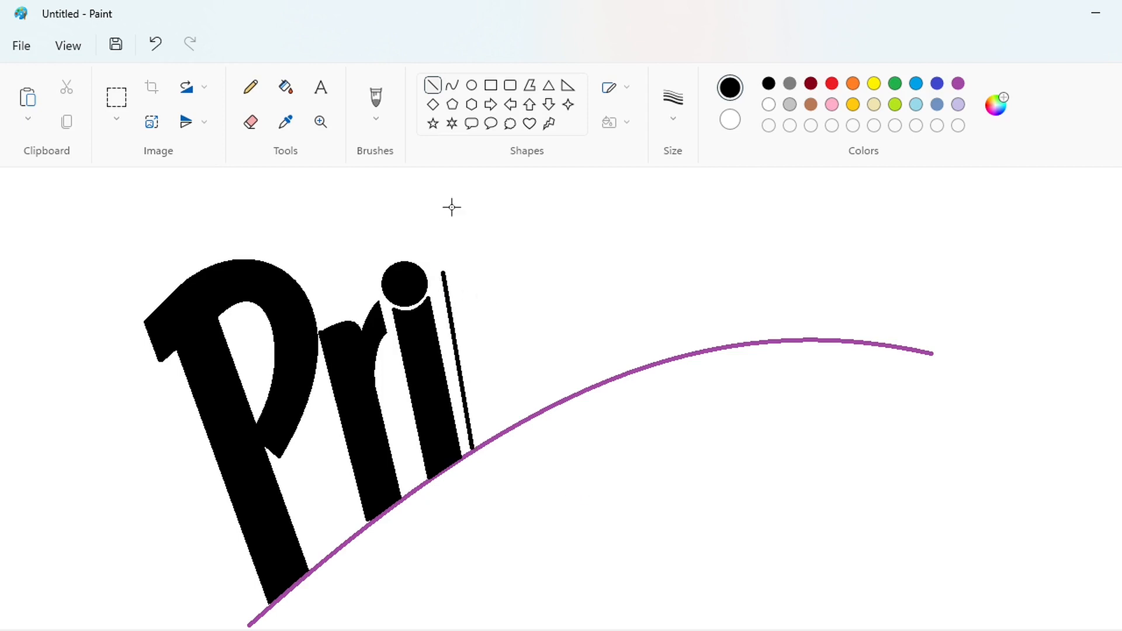
Step: Draw the two-humped curved top of the n and its outer right edge down to the purple guide
left_click(452, 86)
mouse_move(465, 274)
left_mouse_down()
mouse_move(462, 261)
mouse_move(537, 274)
mouse_move(510, 244)
mouse_move(523, 232)
left_mouse_up()
left_click(578, 259)
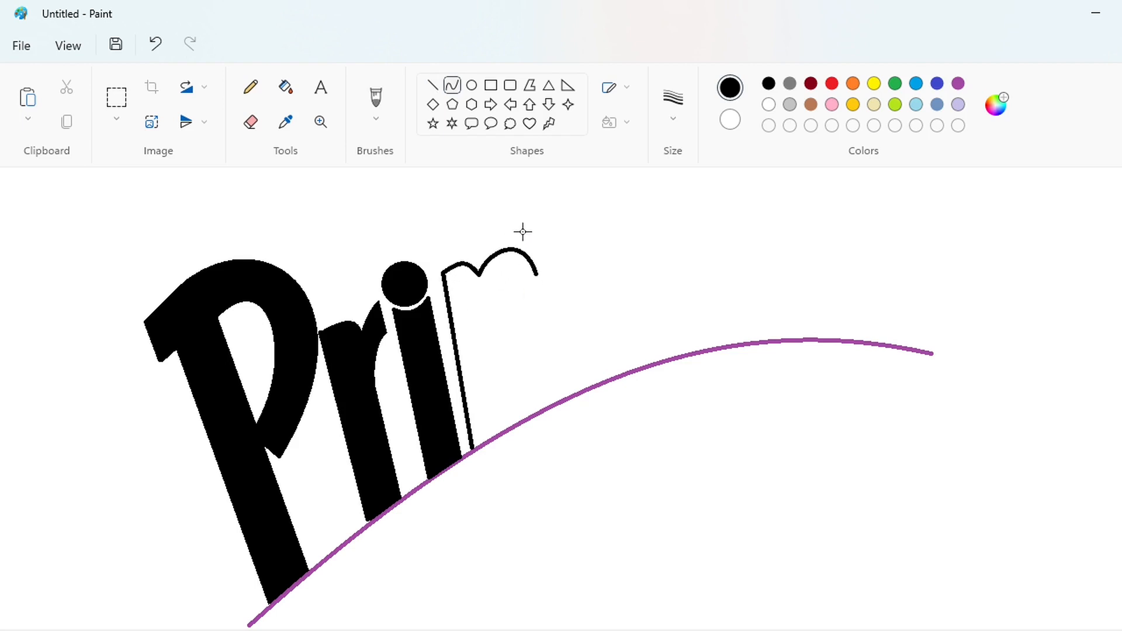
left_click_drag(537, 274, 546, 407)
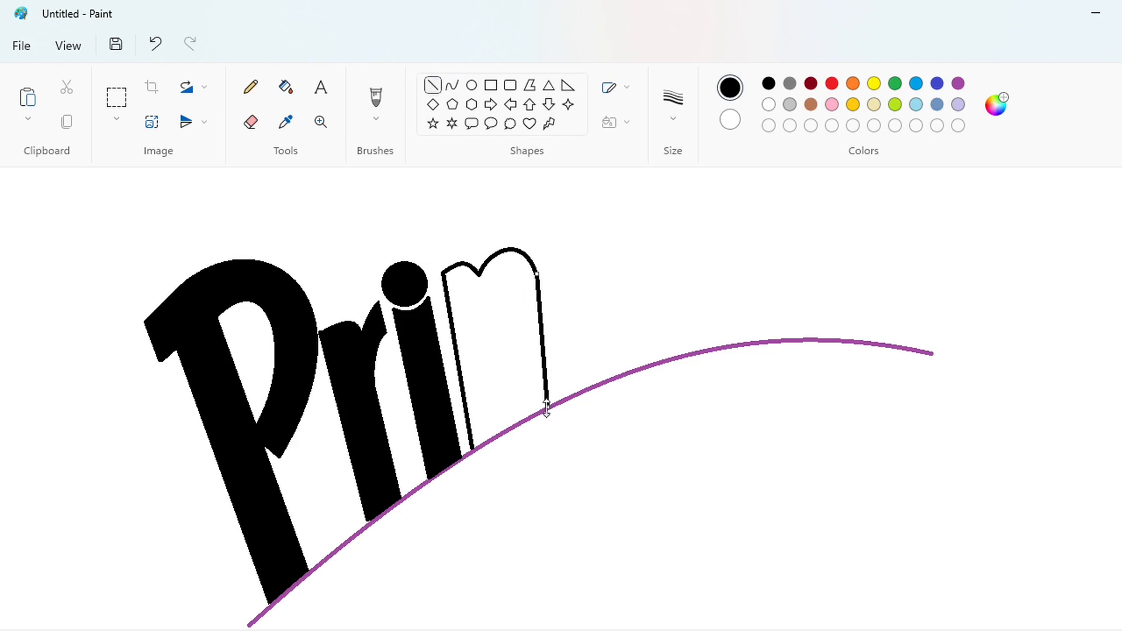
Step: Close the foot of the n with a straight black line along the purple guide
mouse_move(474, 447)
left_mouse_down()
mouse_move(546, 408)
mouse_move(493, 321)
left_mouse_up()
left_click(492, 89)
key("ctrl+z")
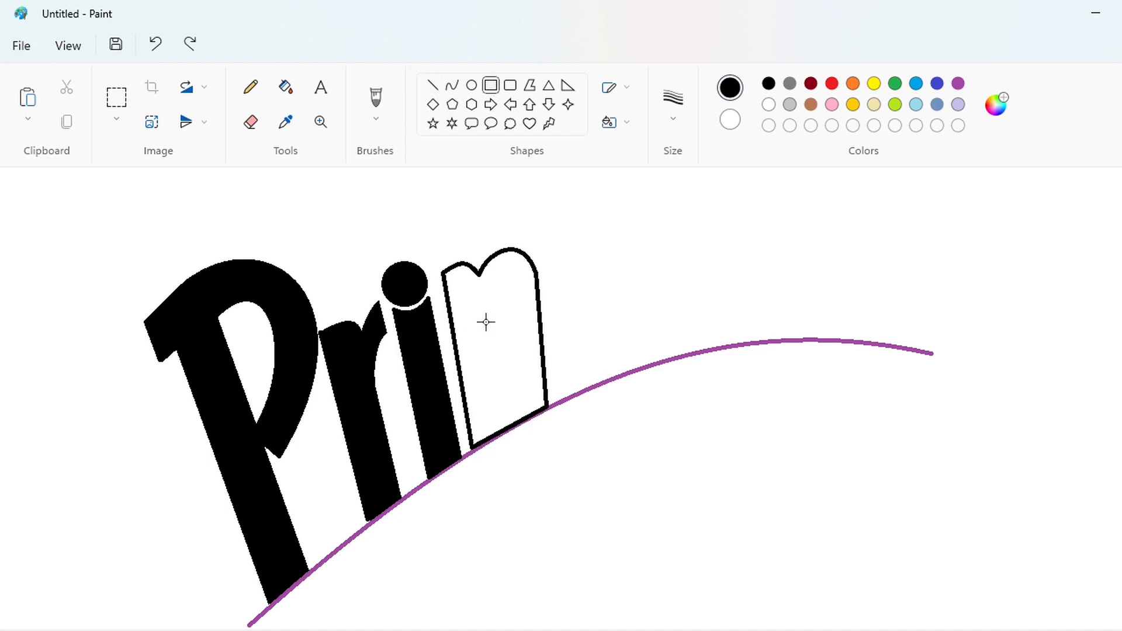
Step: Draw a thick, round-ended slanted blue line inside the n, from below the purple guide up towards its arch, as the inner gap
left_click(433, 85)
left_click_drag(510, 422, 497, 303)
key("ctrl+plus")
key("ctrl+plus")
key("ctrl+plus")
key("ctrl+plus")
key("ctrl+plus")
key("ctrl+plus")
key("ctrl+plus")
key("ctrl+plus")
key("ctrl+plus")
key("ctrl+plus")
key("ctrl+plus")
key("ctrl+plus")
key("ctrl+plus")
key("ctrl+plus")
key("ctrl+plus")
key("ctrl+plus")
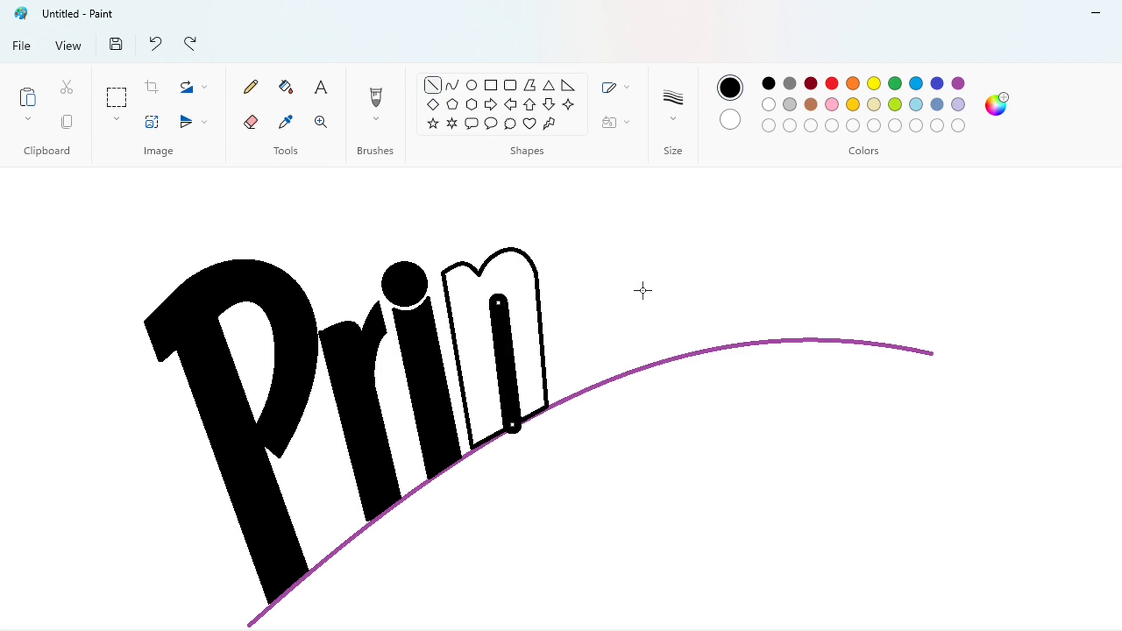
key("Left")
key("Left")
key("Left")
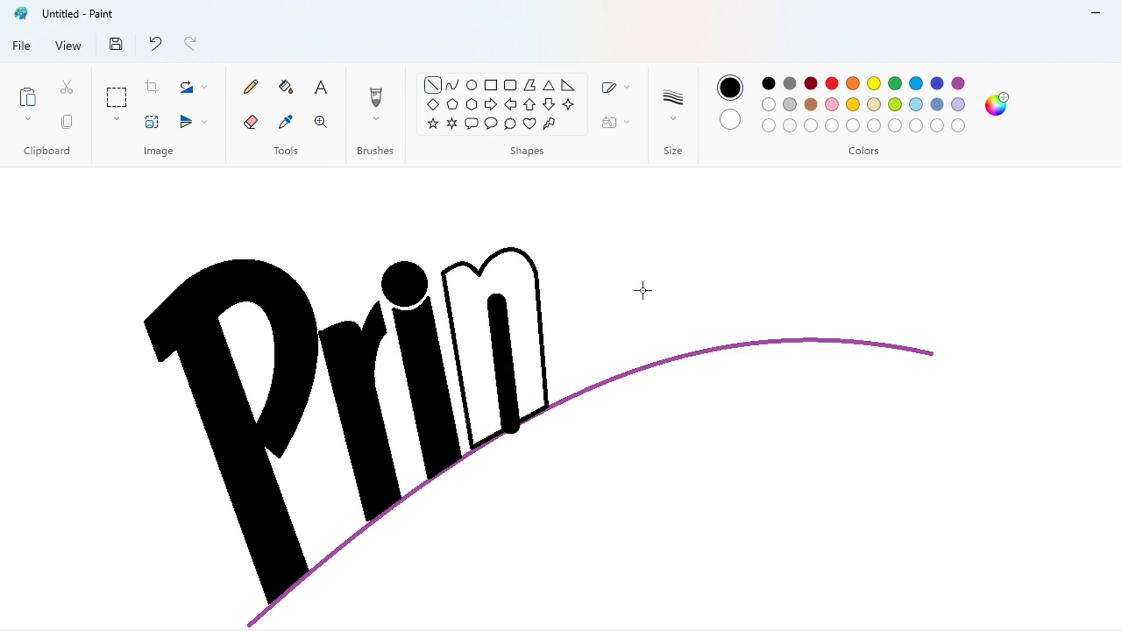
key("ctrl+z")
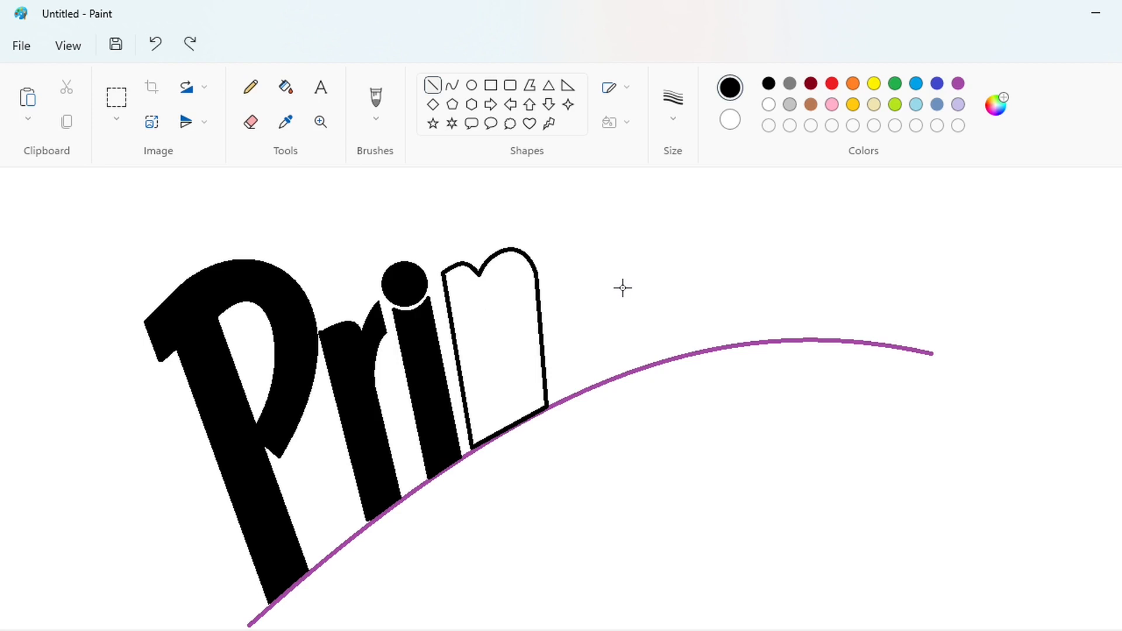
key("ctrl+y")
left_click(937, 83)
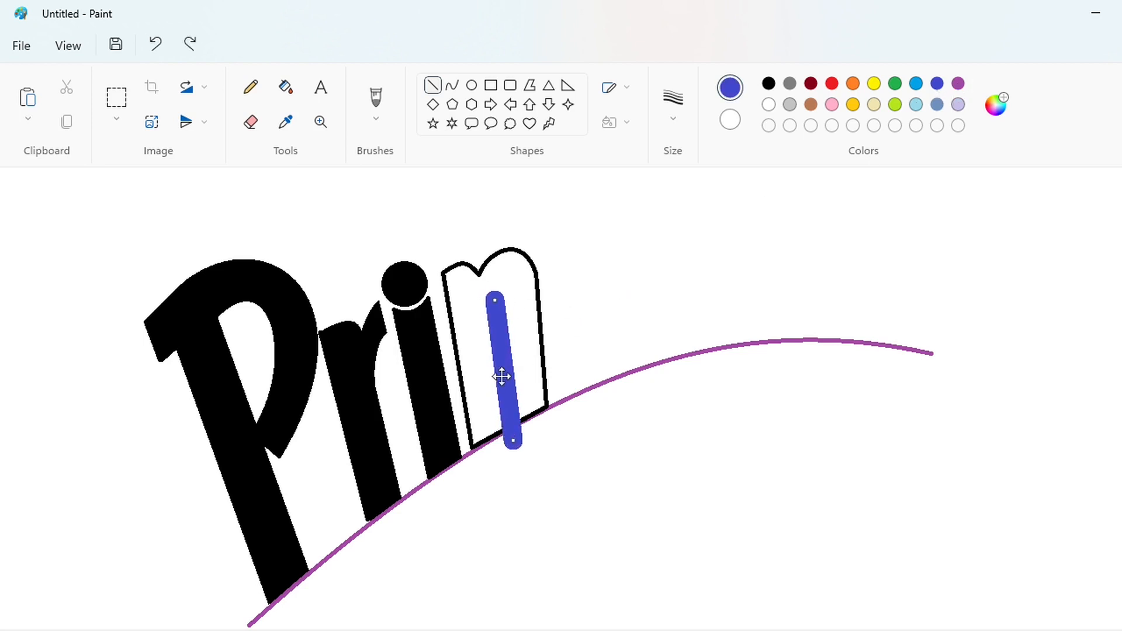
left_click(619, 326)
Step: Fill the n with solid black and its inner gap with white
left_click(286, 87)
left_click(769, 84)
left_click(529, 374)
left_click(769, 104)
left_click(508, 383)
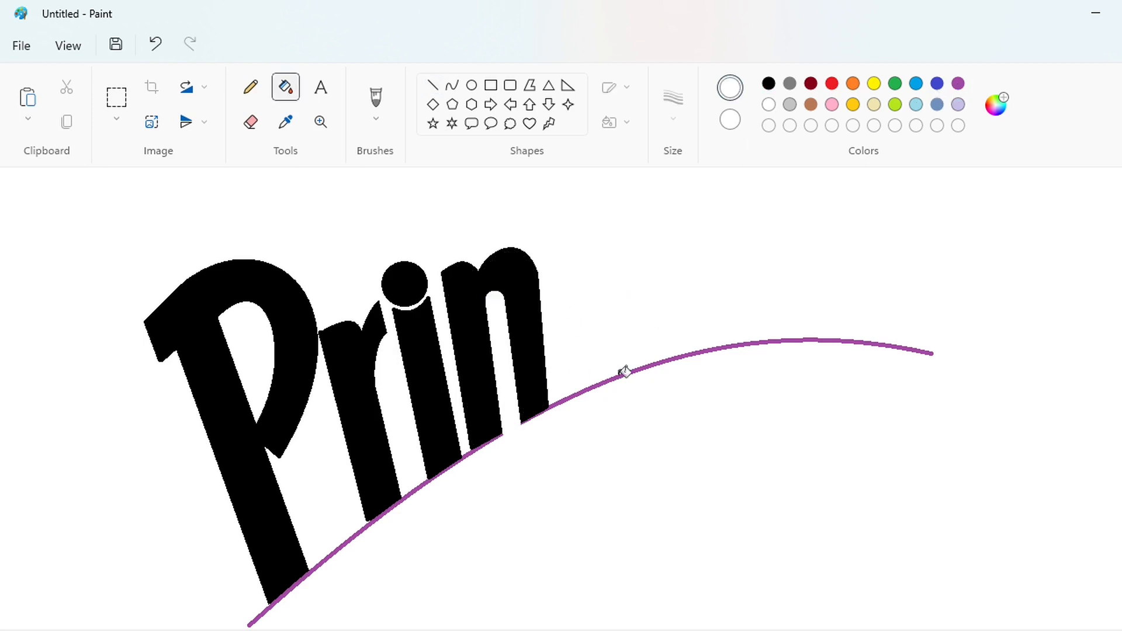
Step: Add a black text letter g in BodegaSans Medium and place it close beside the n
scroll(455, 581, "right", 3)
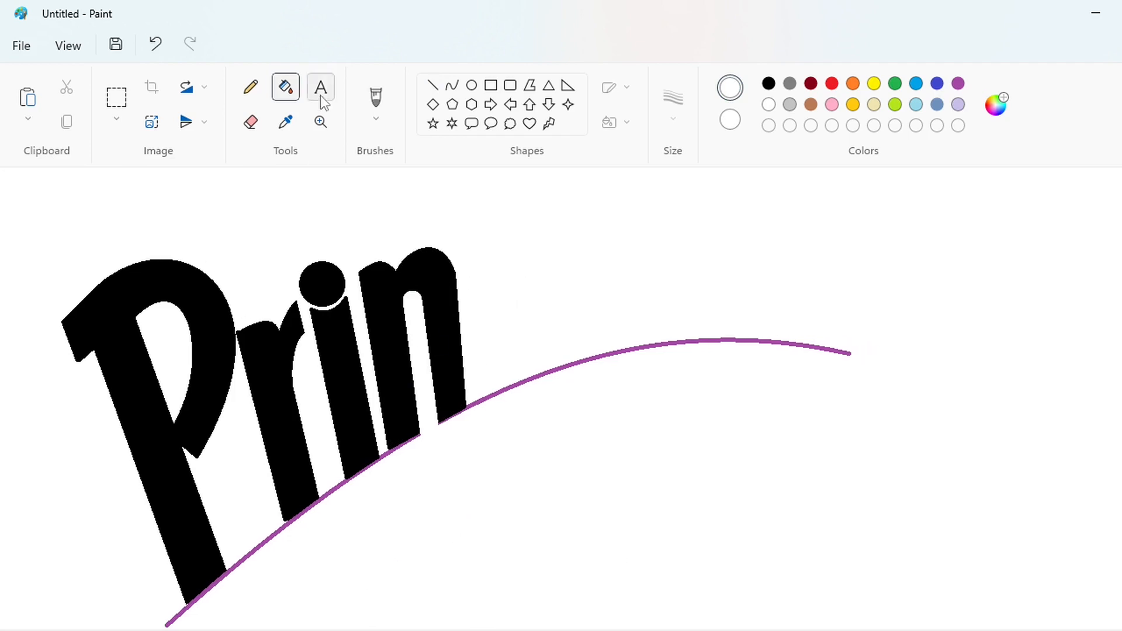
left_click(321, 93)
left_click(525, 373)
left_click(769, 83)
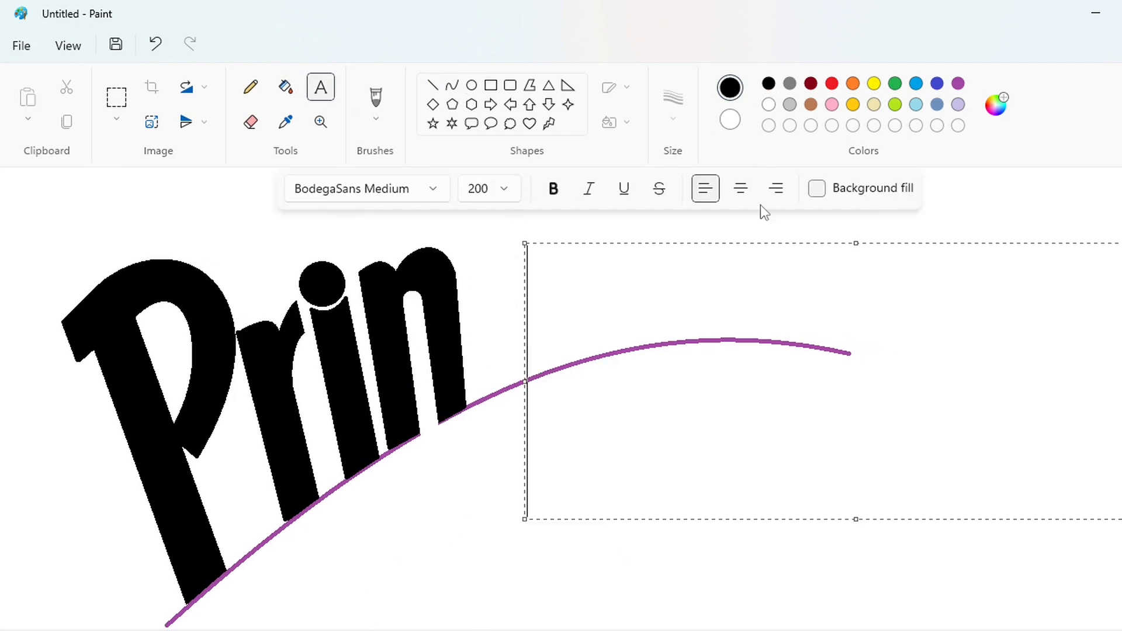
type("g")
scroll(553, 467, "up", 2)
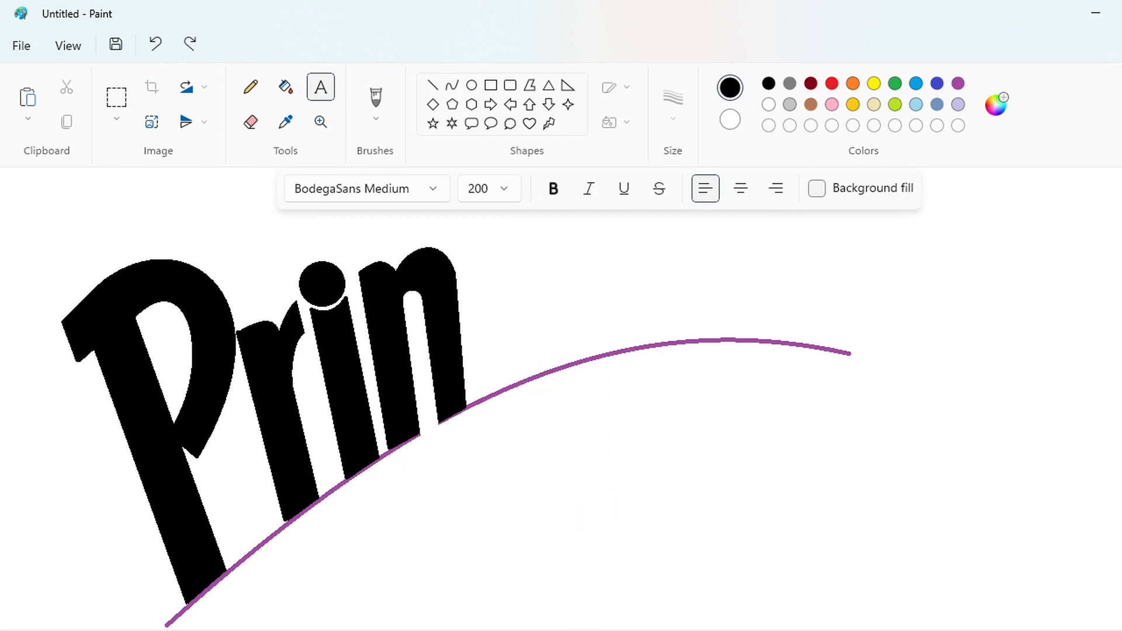
left_click_drag(525, 325, 466, 209)
Step: Set the g's font size to 300 and reposition its text box beside the n
double_click(492, 272)
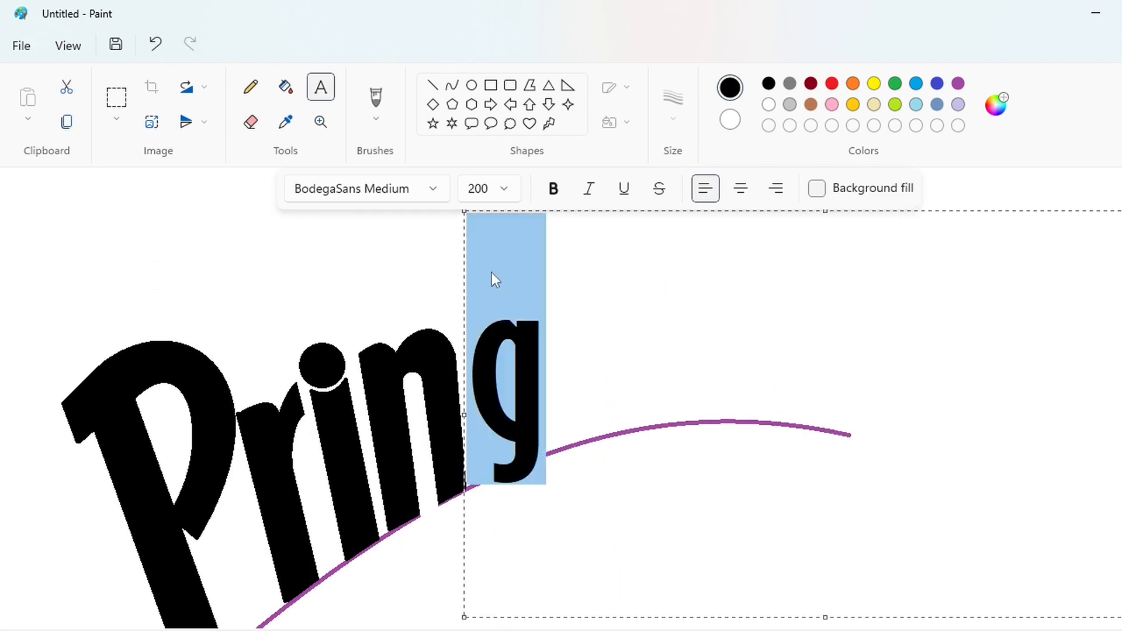
left_click(504, 189)
type("300")
key("Return")
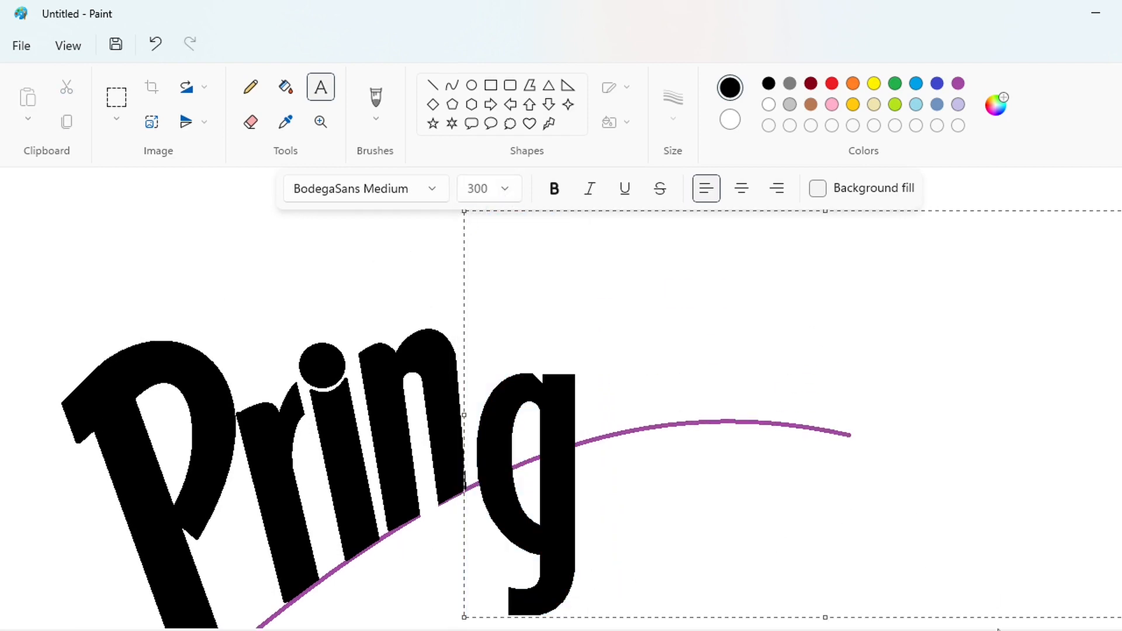
scroll(610, 509, "down", 2)
left_click_drag(547, 343, 536, 304)
Step: Set the g's font size to 250
left_click_drag(624, 426, 449, 272)
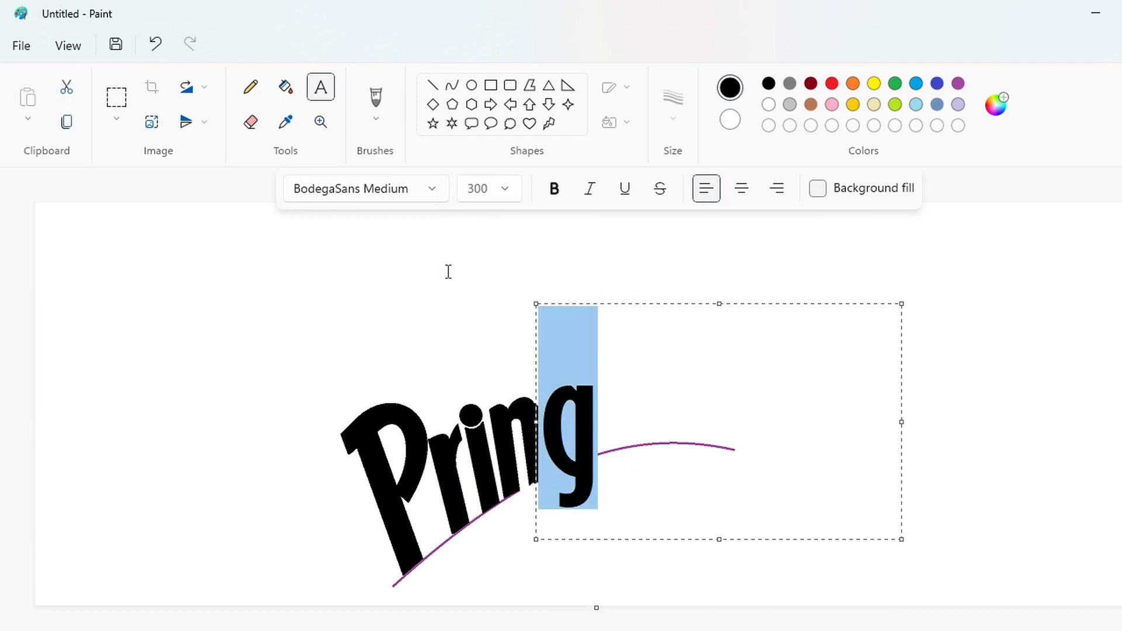
left_click(505, 189)
type("250")
key("Return")
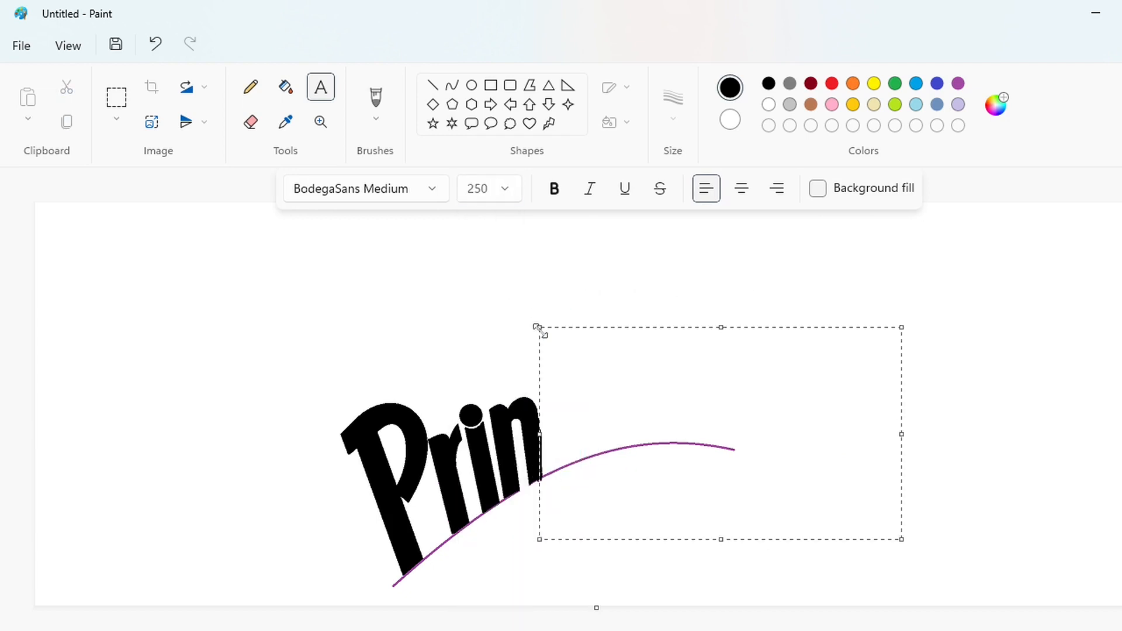
Step: Set the font size to 270 and re-enter the letter g
key("ctrl+a")
left_click(506, 190)
type("270")
key("Return")
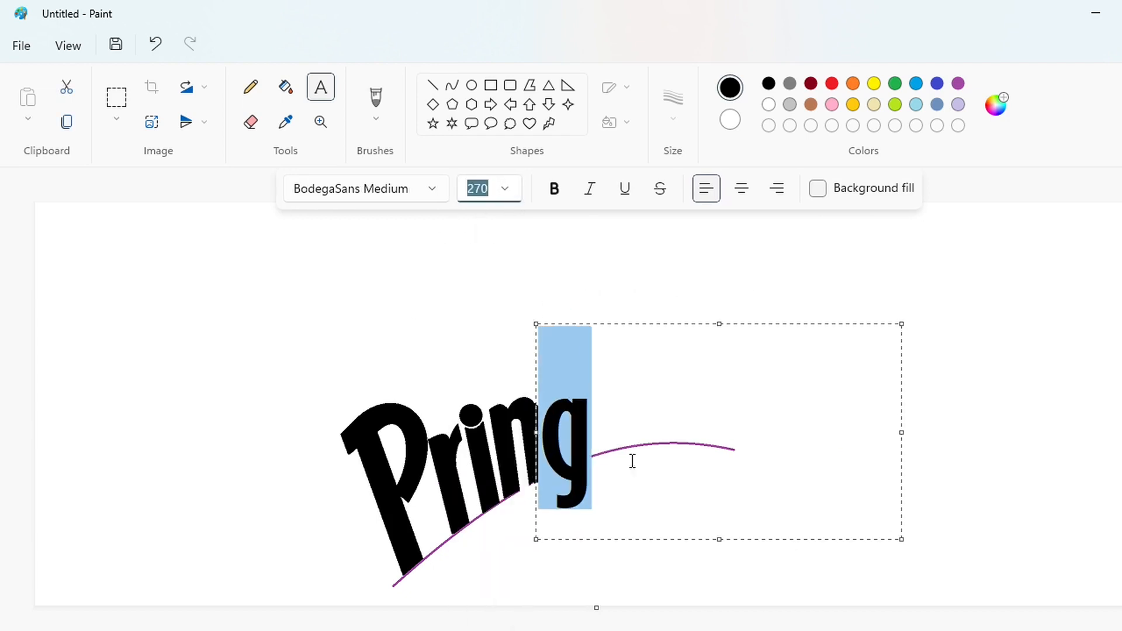
key("Delete")
type("g")
key("ctrl+a")
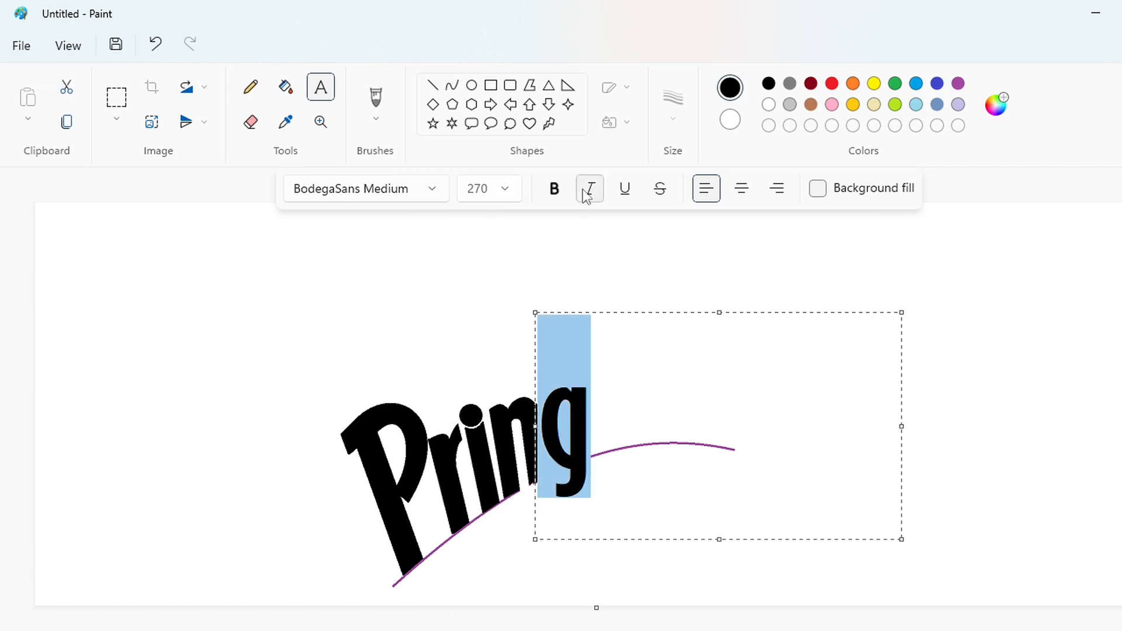
Step: Try bold formatting on the g and commit the letter in regular weight beside the n
left_click(554, 188)
left_click(711, 390)
left_click(554, 188)
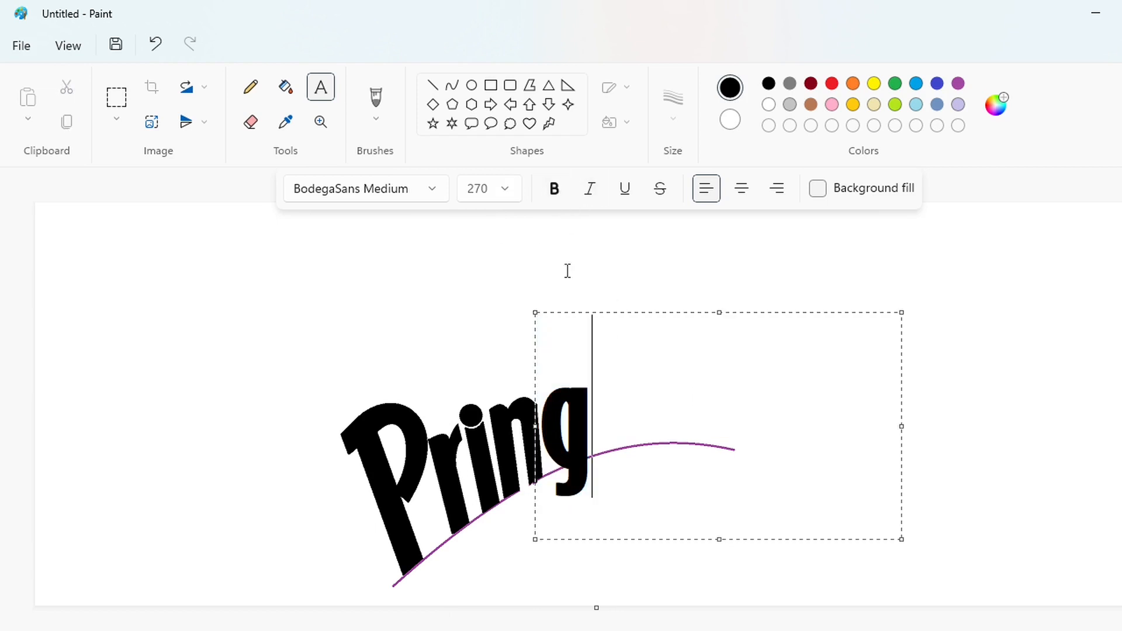
key("ctrl+a")
left_click(554, 189)
left_click(643, 377)
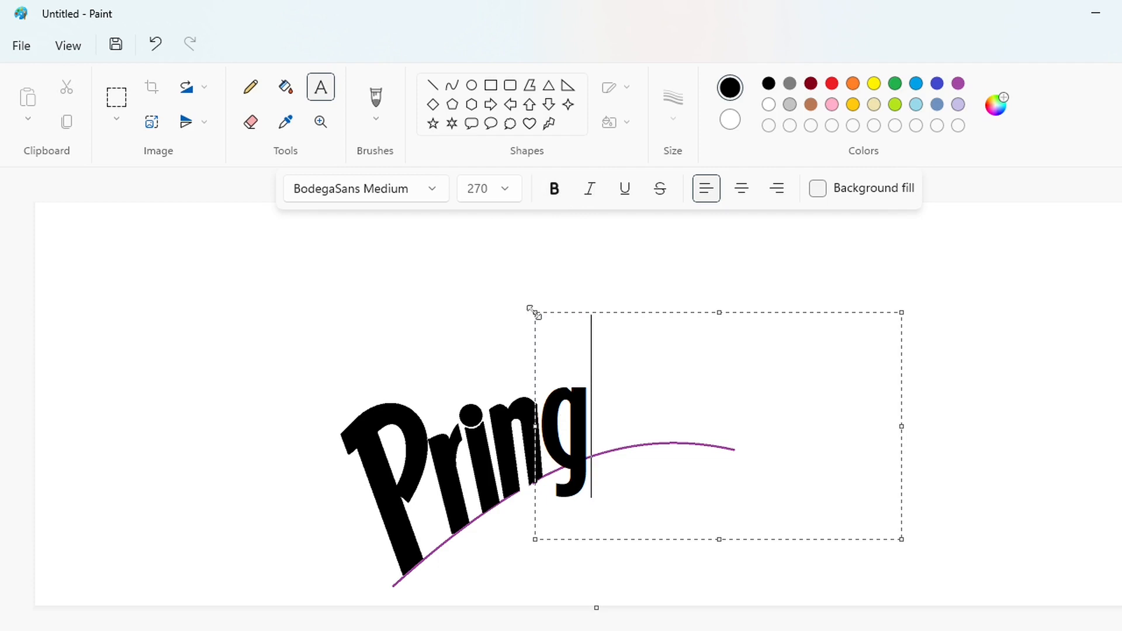
left_click(484, 358)
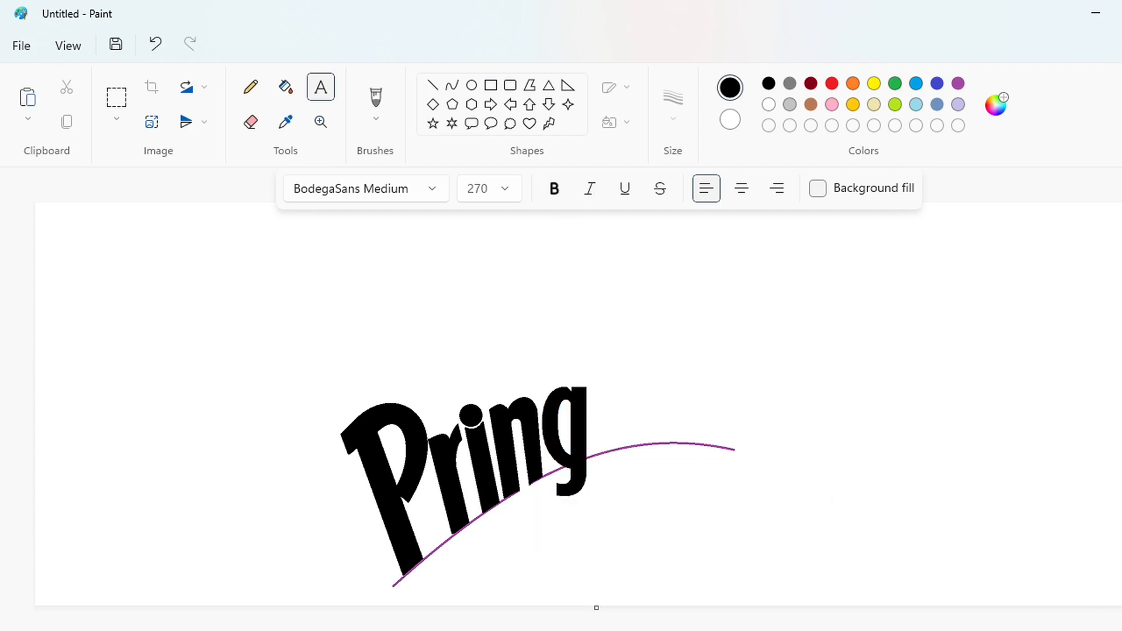
Step: Draw two parallel, slightly slanted black lines down to the purple guide beside the g as the sides of the l
scroll(693, 612, "up", 3)
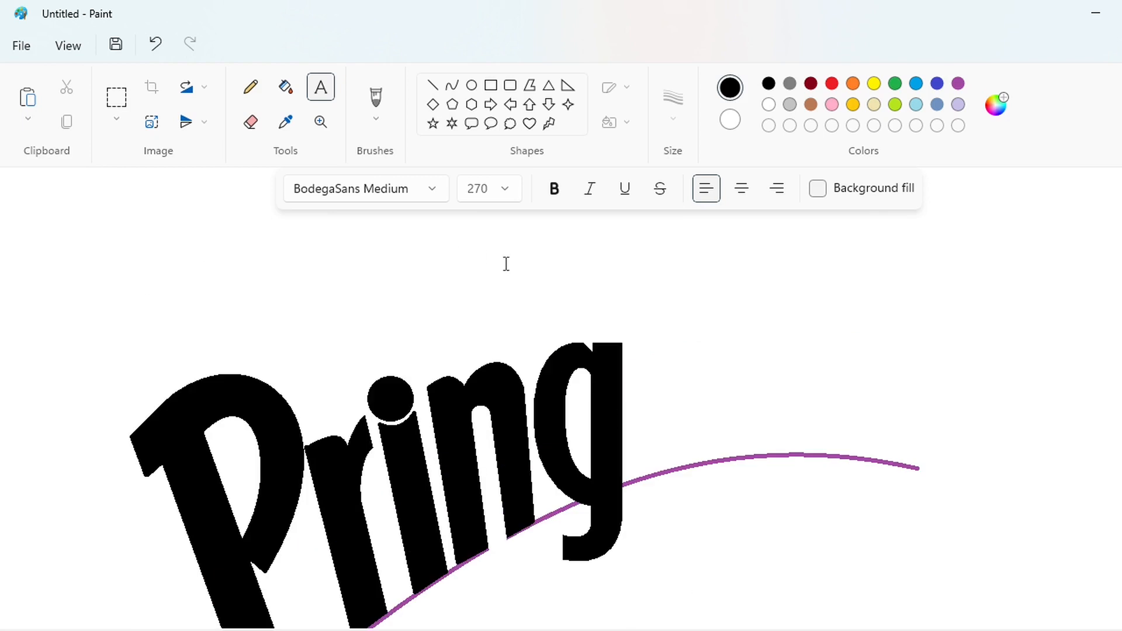
left_click(432, 85)
mouse_move(629, 481)
left_mouse_down()
mouse_move(642, 240)
mouse_move(660, 470)
left_mouse_up()
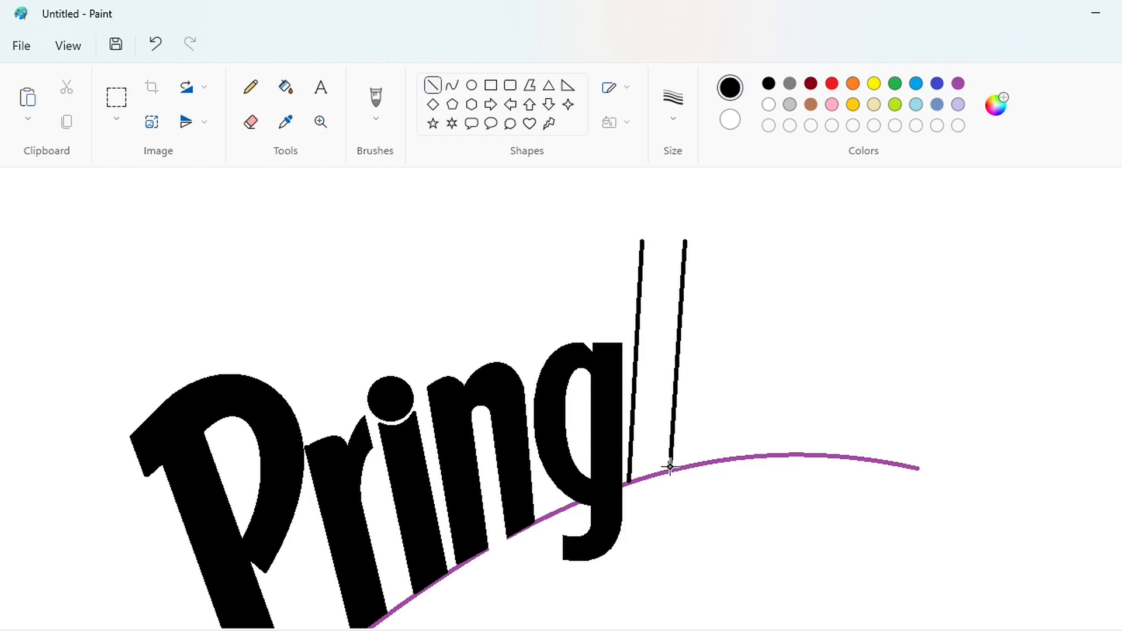
key("Left")
left_click(776, 410)
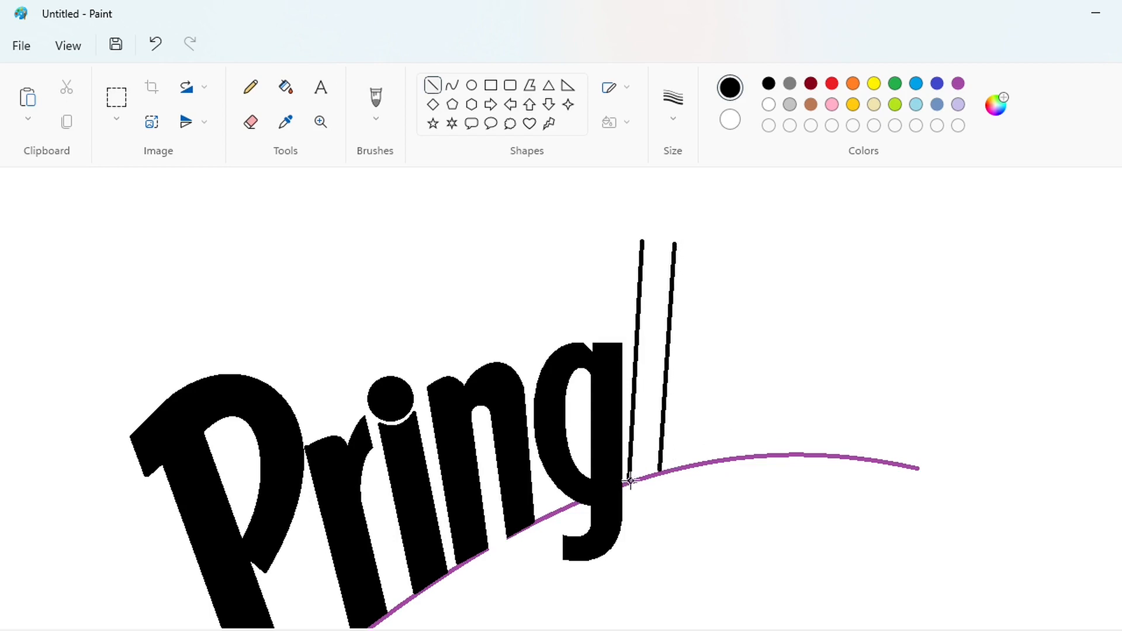
Step: Close the l's outline at its foot and top and fill it with solid black
left_click_drag(630, 480, 663, 473)
left_click(744, 466)
left_click(722, 243)
left_click(285, 86)
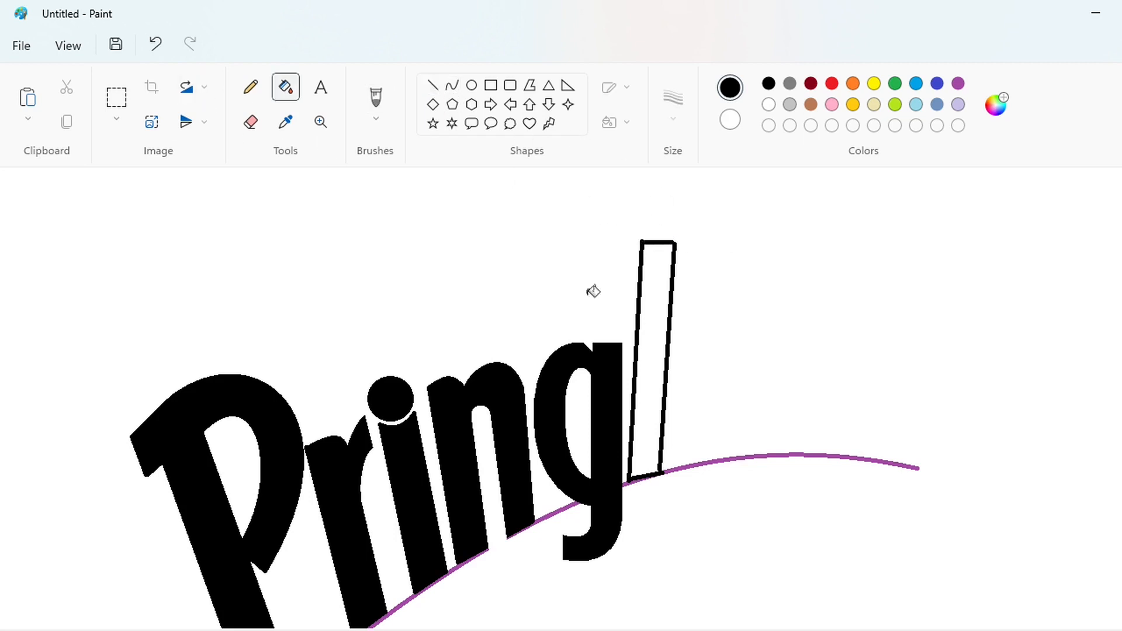
left_click(660, 315)
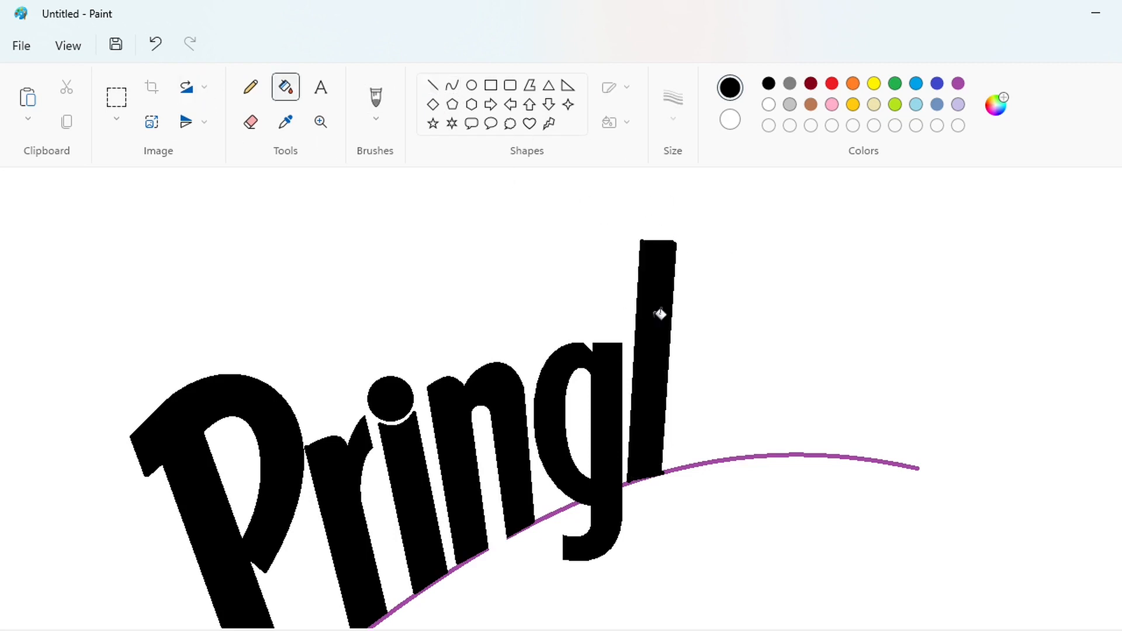
Step: Add a black text letter e in BodegaSans Medium, size 270, close beside the l with its foot on the purple guide
left_click(321, 86)
left_click(735, 304)
type("e")
key("ctrl+a")
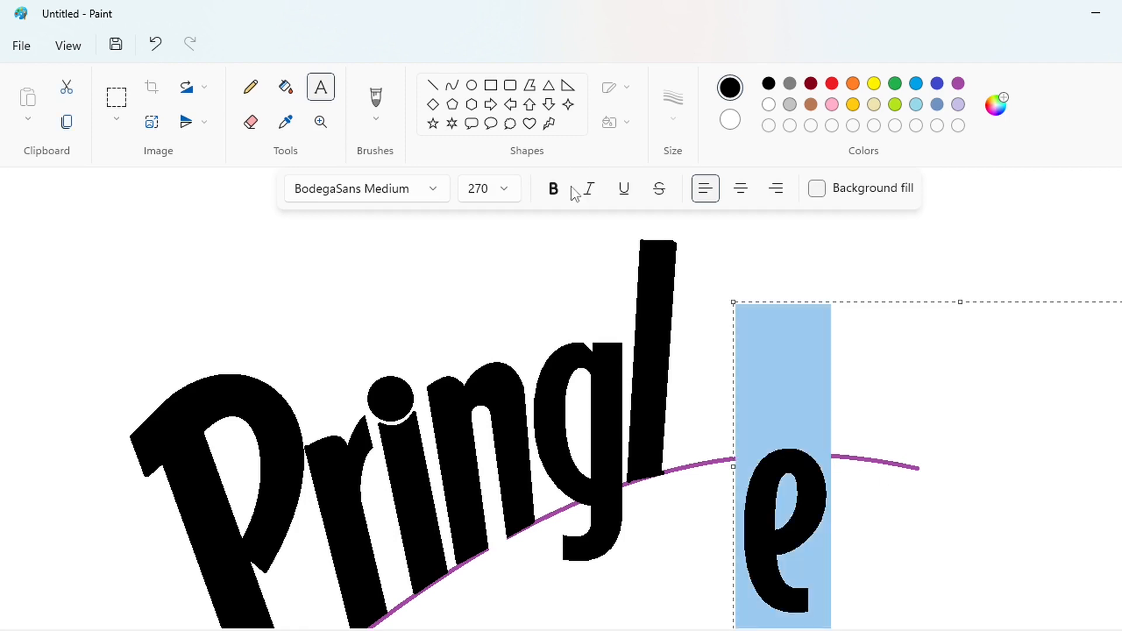
left_click(812, 383)
left_click_drag(735, 303, 672, 168)
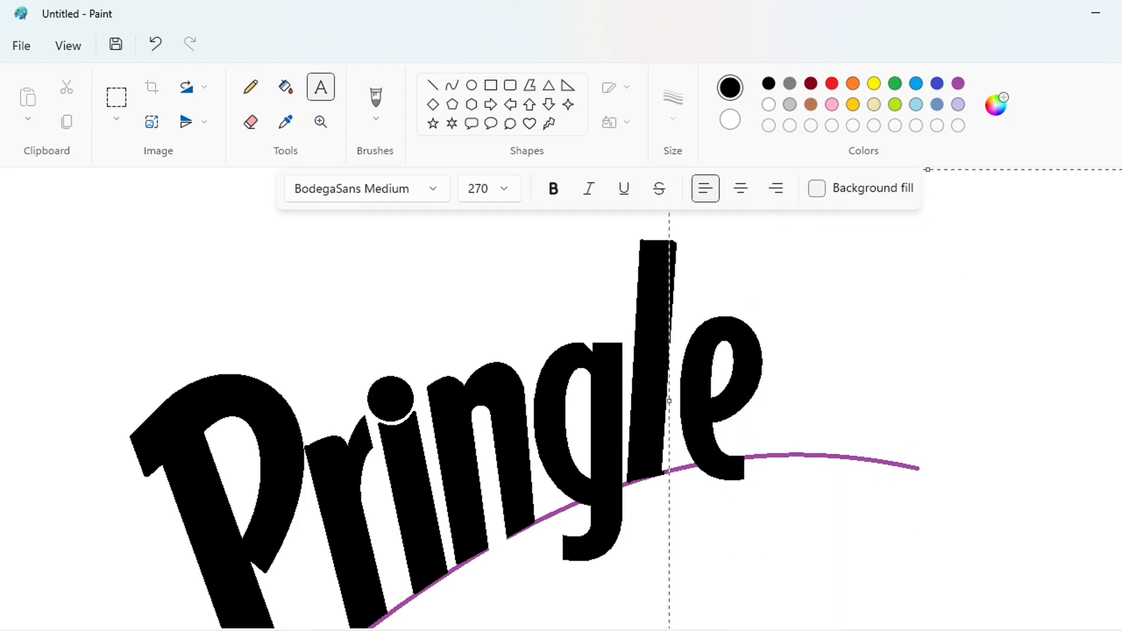
scroll(690, 240, "down", 1)
left_click_drag(610, 299, 608, 294)
left_click(508, 348)
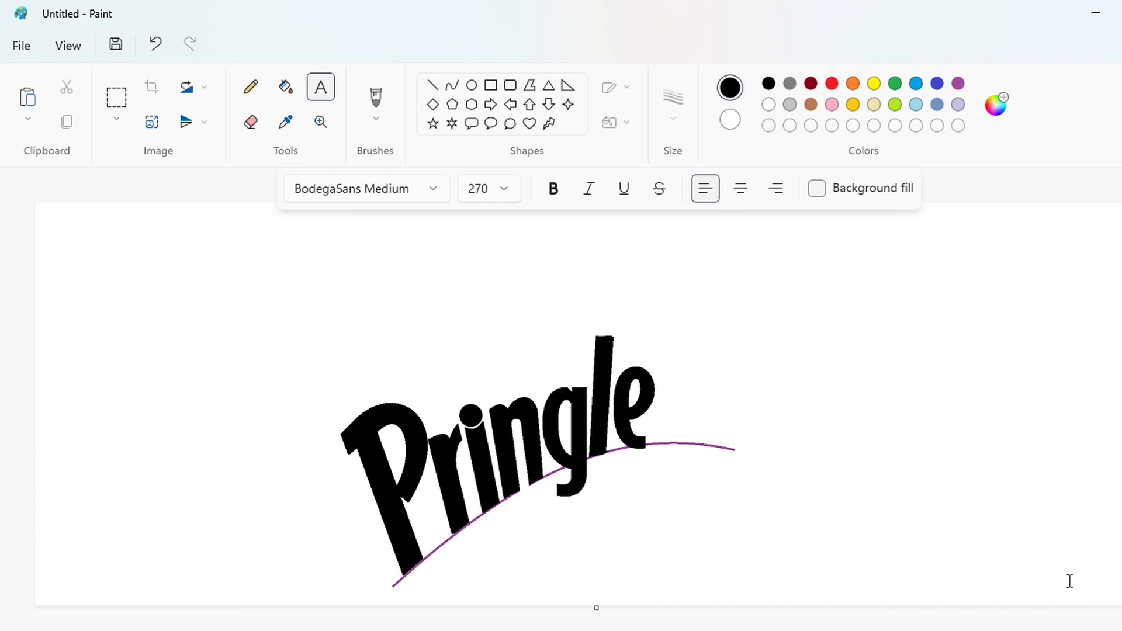
Step: Add a black text letter s in BodegaSans Medium, size 270, in the empty area past the end of the purple guide
scroll(1071, 581, "up", 1)
left_click_drag(634, 630, 947, 630)
scroll(947, 579, "up", 4)
left_click(568, 534)
type("s")
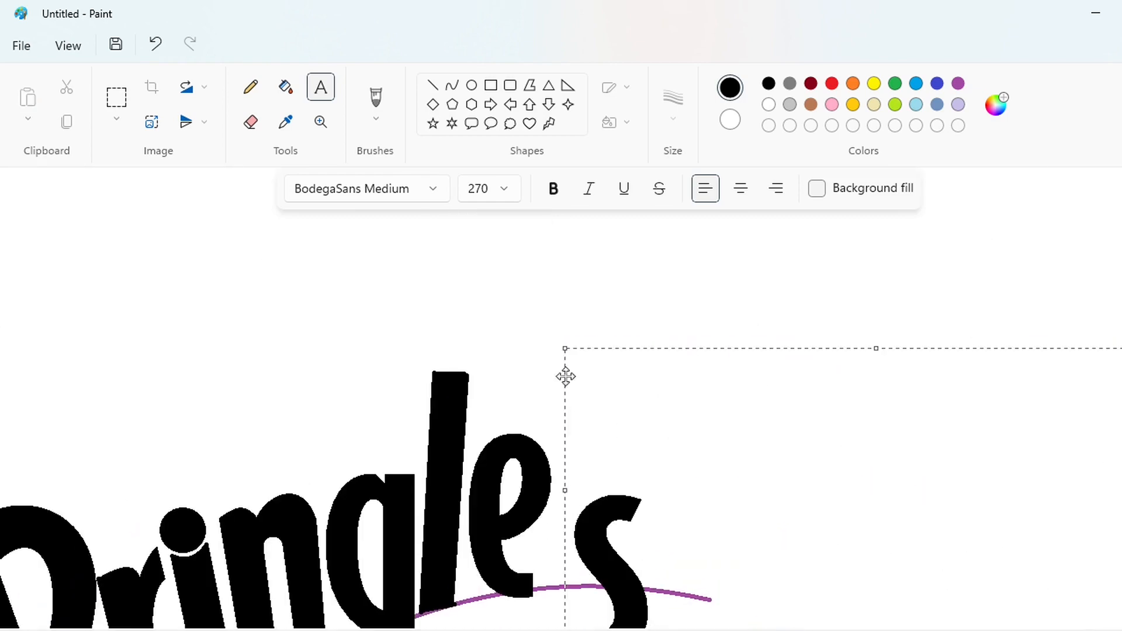
left_click_drag(565, 348, 748, 278)
key("ctrl+a")
left_click(589, 189)
key("ctrl+a")
key("Delete")
left_click(621, 361)
Step: Trace the s in purple around its upper tip, top curve and outer left edge, widening the upper tip beyond the letter
scroll(754, 621, "right", 4)
scroll(754, 620, "down", 1)
left_click(433, 86)
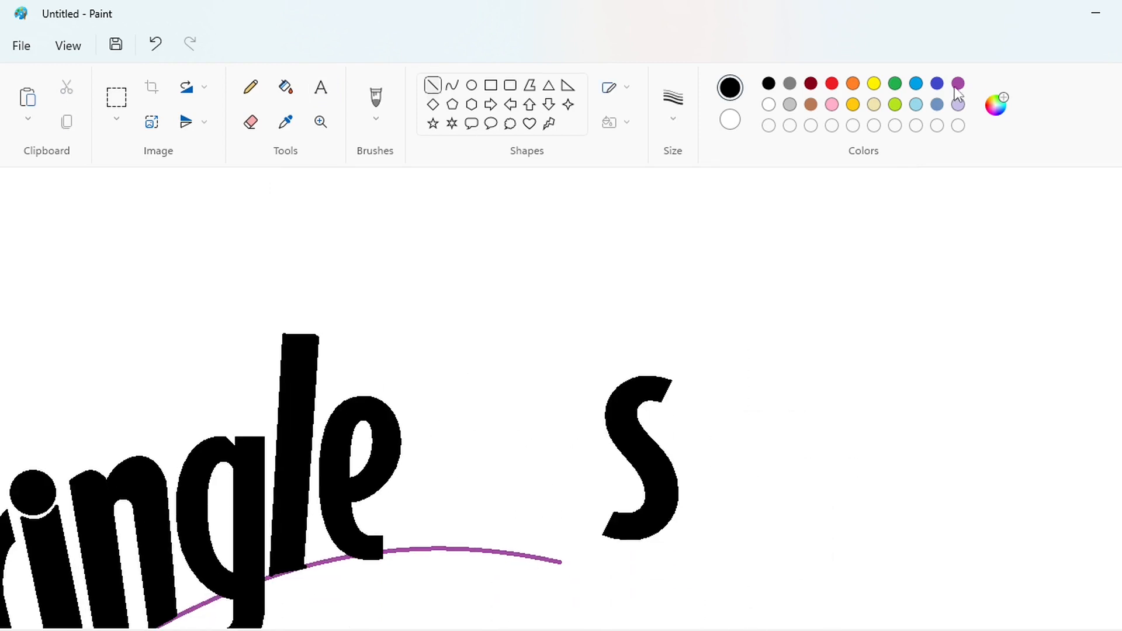
left_click(957, 86)
mouse_move(683, 382)
left_mouse_down()
mouse_move(671, 410)
mouse_move(609, 403)
left_mouse_up()
left_click(452, 85)
mouse_move(647, 385)
left_mouse_down()
mouse_move(654, 368)
mouse_move(612, 368)
mouse_move(610, 432)
mouse_move(642, 492)
left_mouse_up()
left_click(769, 334)
left_click_drag(614, 440, 598, 431)
left_click_drag(636, 471, 646, 481)
left_click(720, 478)
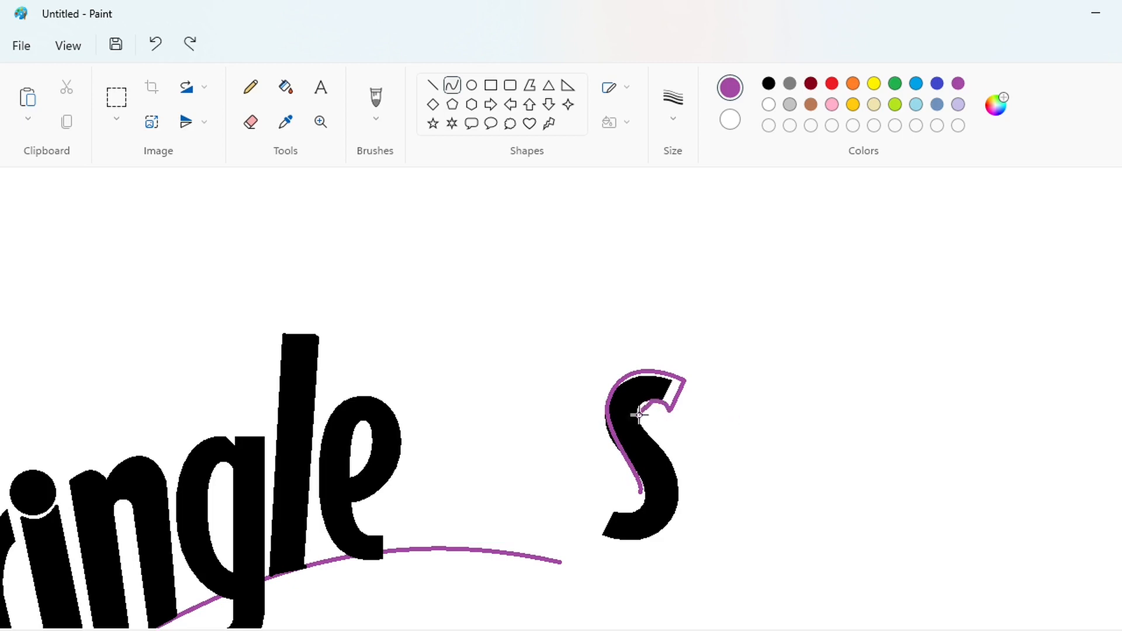
Step: Trace the s's right side with a purple curve from the upper inner notch down around the lower bowl
mouse_move(641, 423)
left_mouse_down()
mouse_move(682, 494)
mouse_move(676, 513)
left_mouse_up()
mouse_move(655, 457)
left_mouse_down()
mouse_move(664, 455)
mouse_move(672, 519)
mouse_move(646, 447)
left_mouse_up()
key("ctrl+z")
left_click_drag(667, 475, 701, 452)
left_click(763, 484)
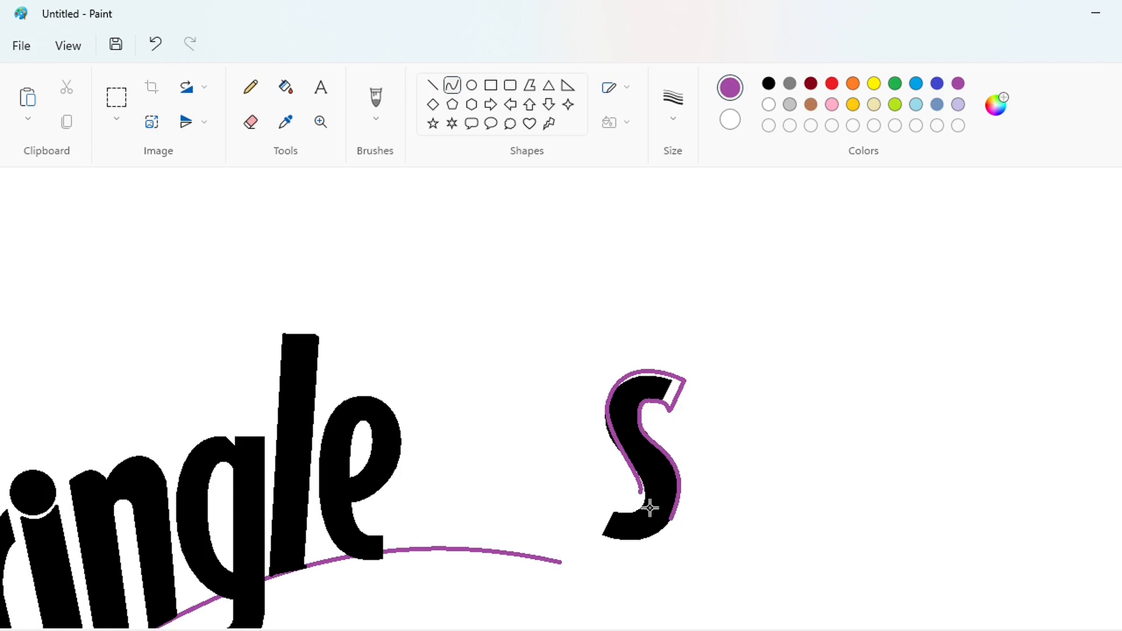
Step: Trace the s's bottom edge, lower tip and lower inner curve in purple to close the outline
mouse_move(672, 520)
left_mouse_down()
mouse_move(607, 538)
mouse_move(664, 537)
left_mouse_up()
mouse_move(634, 538)
left_mouse_down()
mouse_move(631, 550)
mouse_move(608, 506)
left_mouse_up()
left_click(770, 553)
left_click(433, 86)
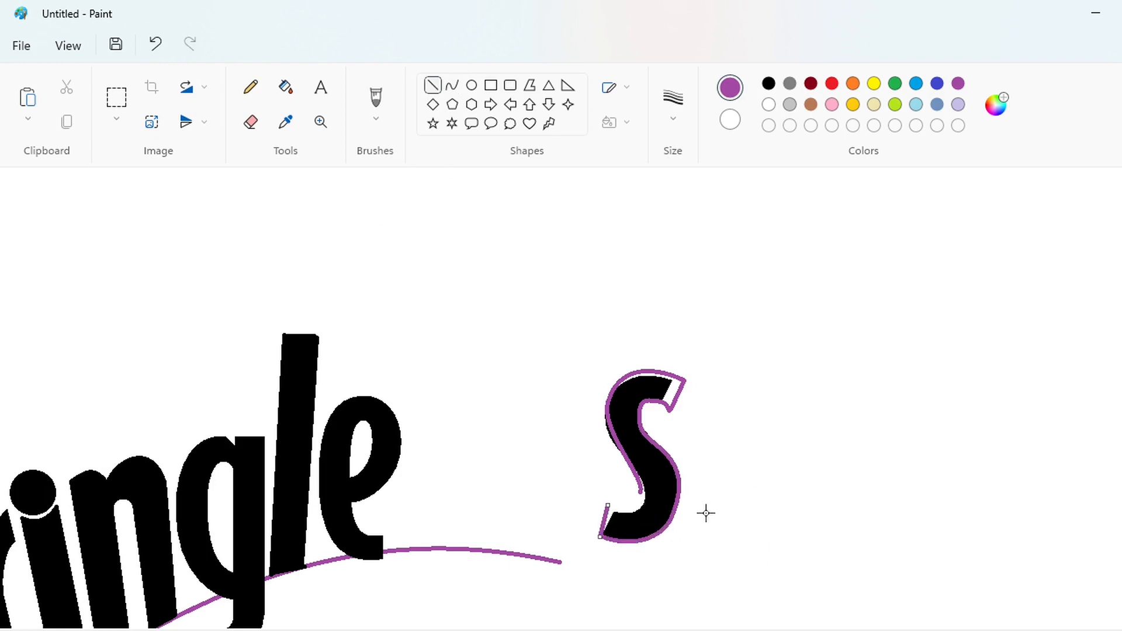
left_click(453, 85)
key("ctrl+z")
left_click_drag(610, 503, 641, 493)
mouse_move(624, 507)
left_mouse_down()
mouse_move(626, 518)
mouse_move(646, 510)
left_mouse_up()
Step: Fill the traced s and the gaps at its tips with purple
left_click(286, 88)
left_click(646, 452)
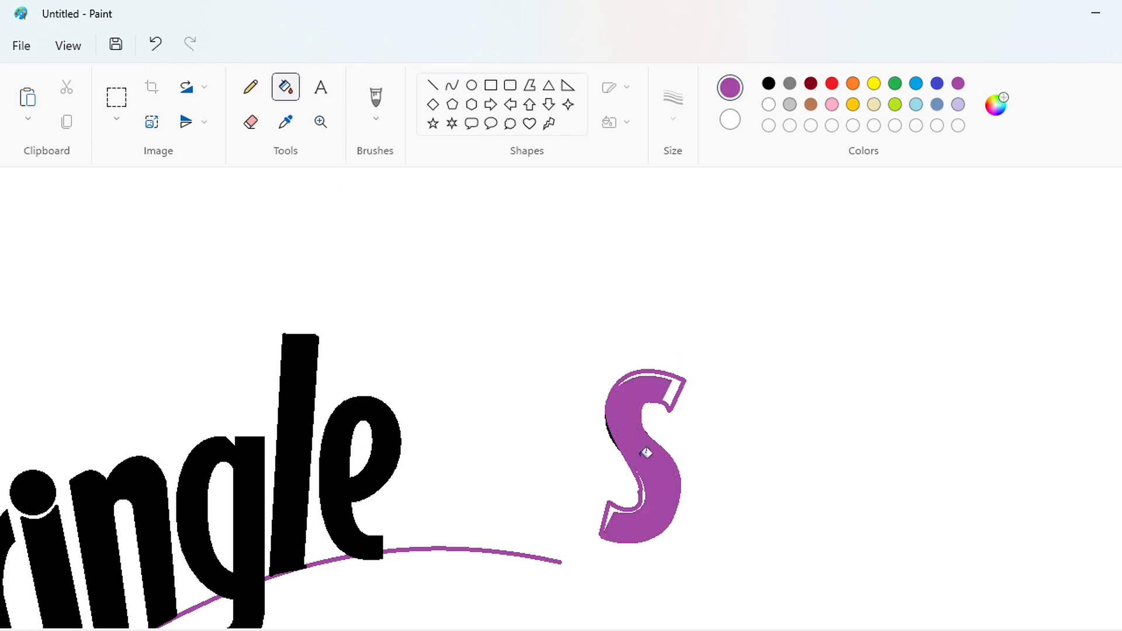
key("ctrl+z")
key("ctrl+y")
left_click(682, 388)
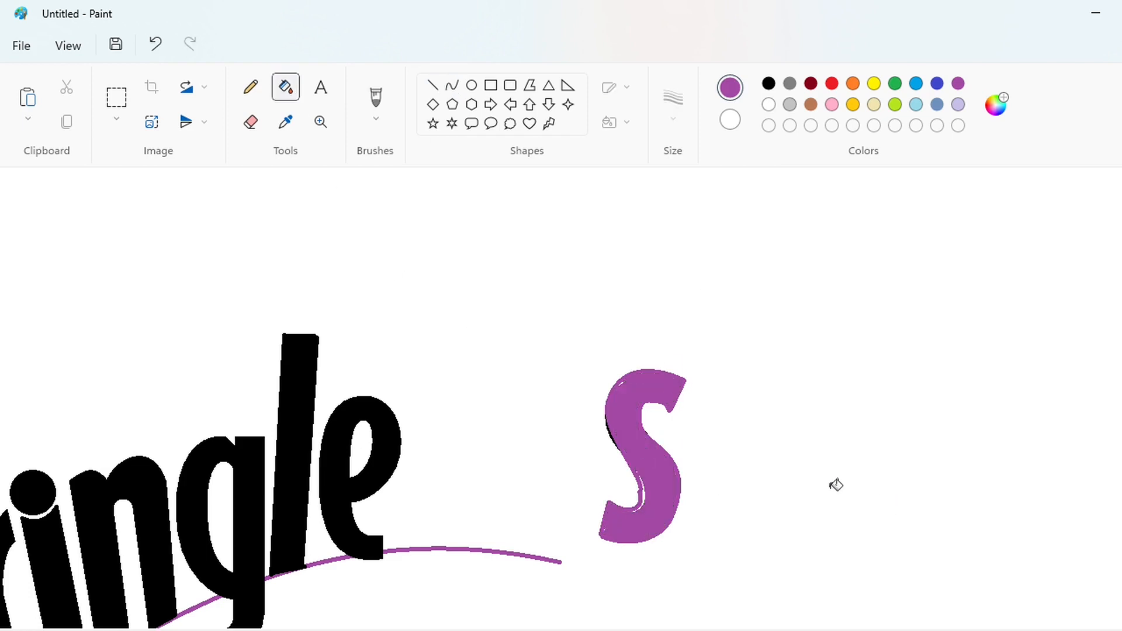
Step: Enclose the s in a blue rectangle, fill the surrounding area black and the s white
left_click(938, 83)
left_click(491, 85)
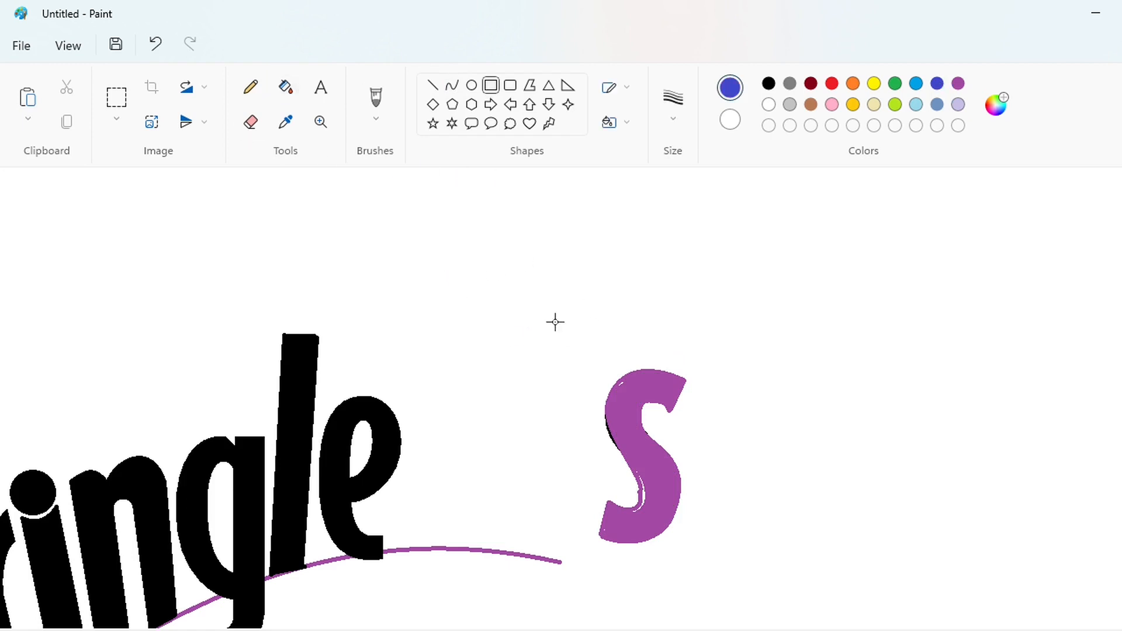
left_click_drag(544, 315, 799, 573)
left_click(286, 88)
left_click(769, 84)
left_click(745, 359)
left_click(769, 104)
left_click(633, 375)
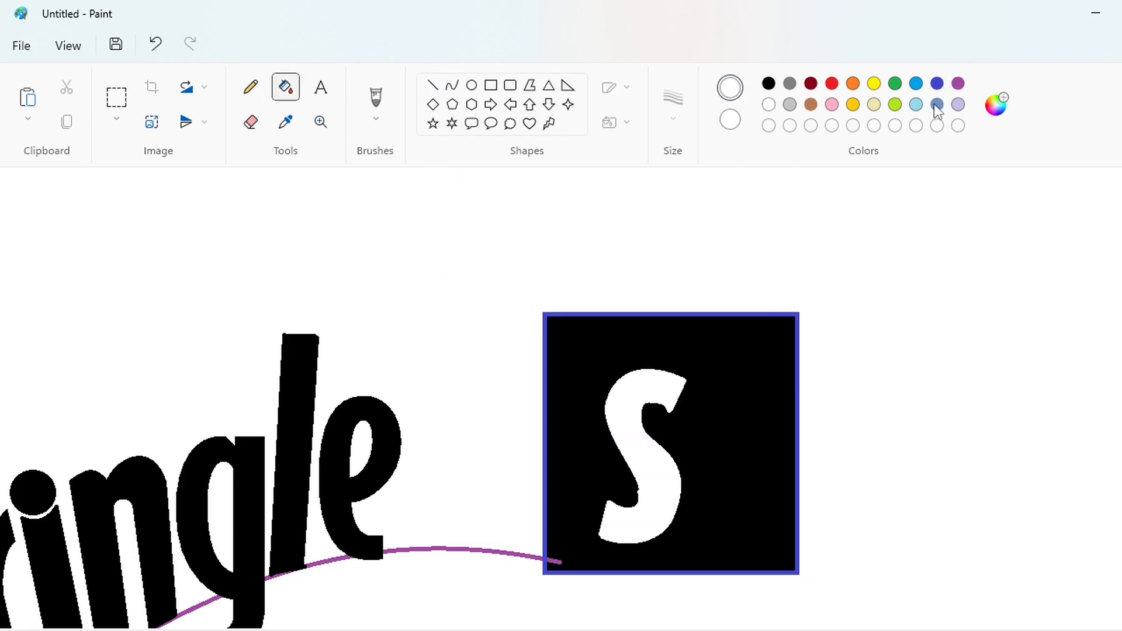
Step: Recolour the s purple, clear the black box and its blue border to white, and fill the s black
left_click(958, 84)
left_click(629, 464)
left_click(769, 104)
left_click(746, 358)
left_click(799, 319)
left_click(769, 83)
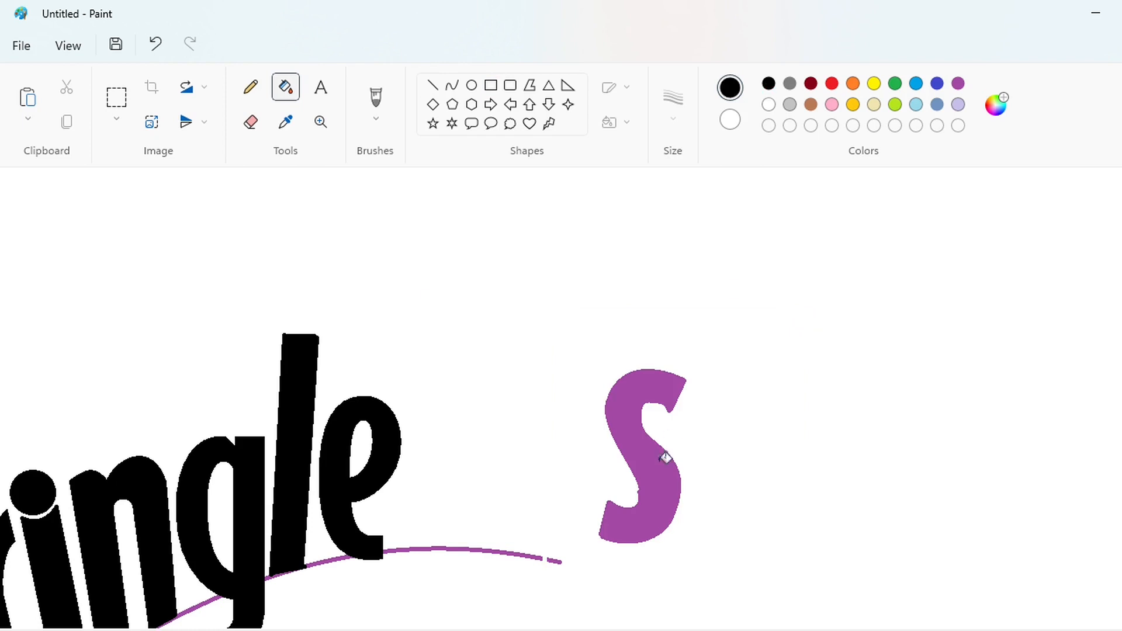
left_click(665, 457)
Step: Copy the s to just after the e and fill the original s white
left_click(117, 97)
mouse_move(575, 328)
left_mouse_down()
mouse_move(629, 464)
mouse_move(772, 569)
left_mouse_up()
mouse_move(663, 470)
left_mouse_down("ctrl")
mouse_move(464, 481)
mouse_move(462, 496)
left_mouse_up("ctrl")
left_click(286, 88)
left_click(768, 104)
left_click(646, 443)
scroll(614, 544, "up", 1)
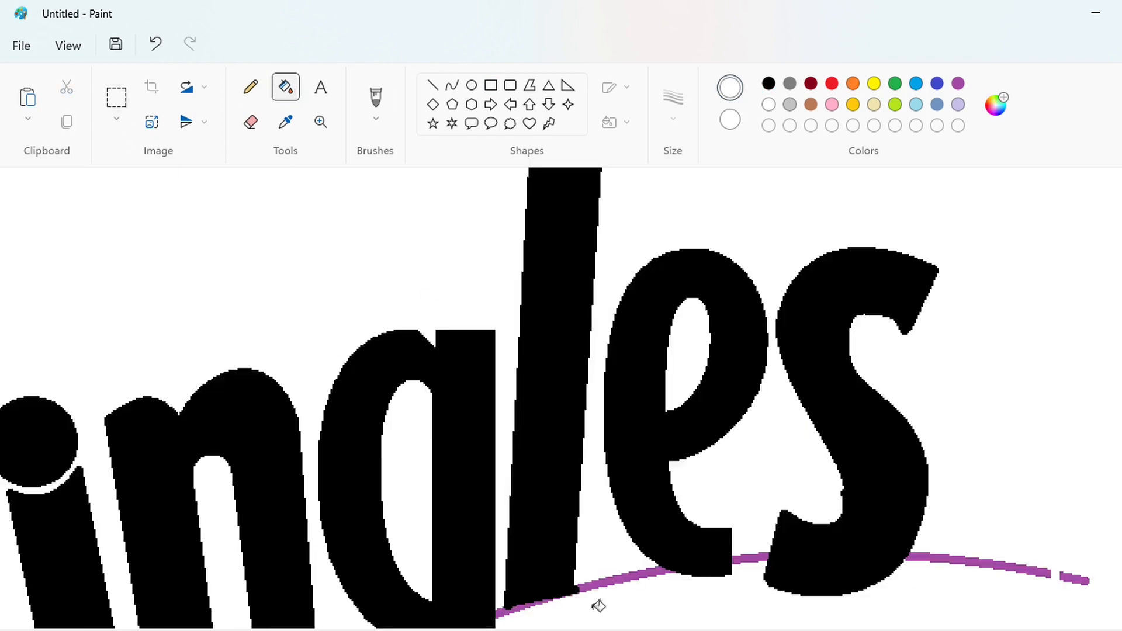
Step: Remove the purple baseline guide by filling the background purple and refilling it and the enclosed areas white
left_click_drag(598, 621, 672, 621)
left_click(433, 86)
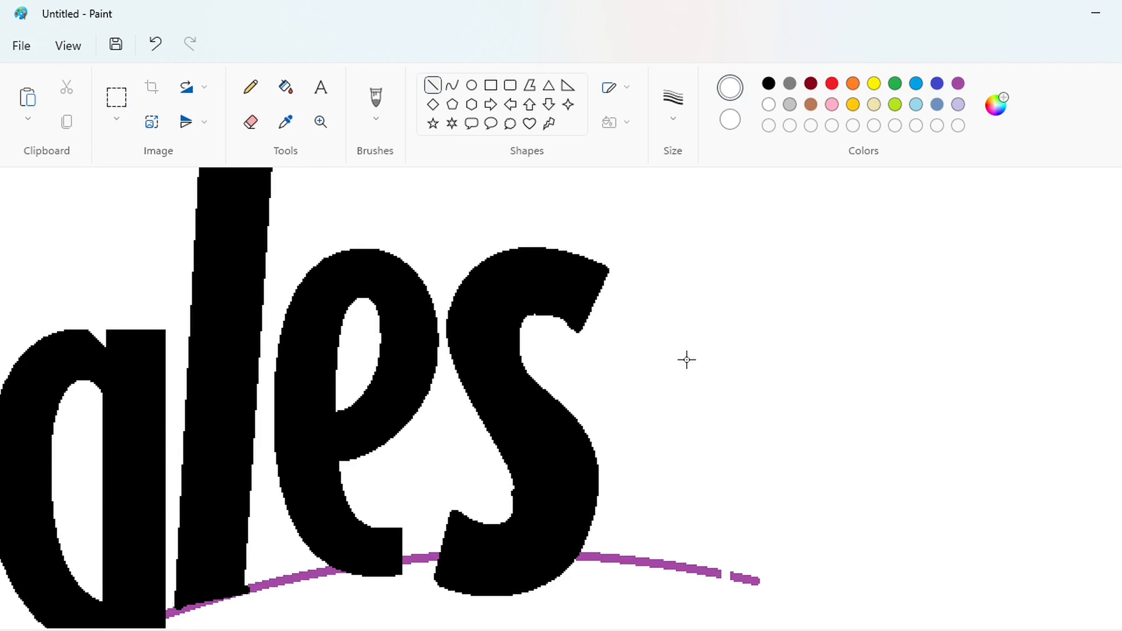
scroll(486, 501, "down", 2)
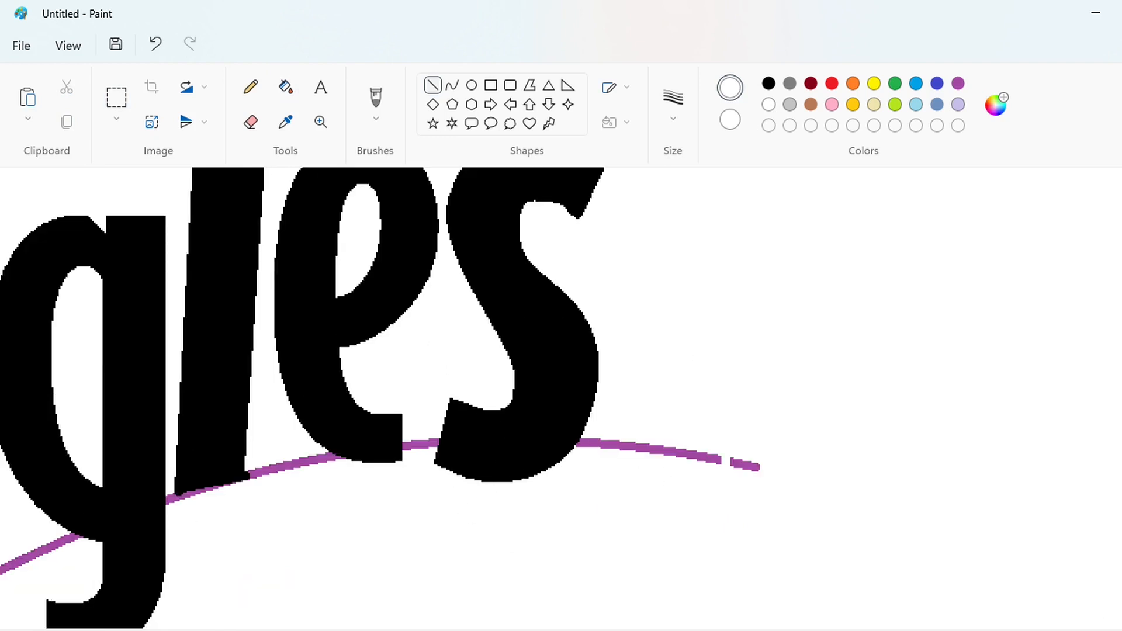
scroll(728, 446, "down", 3)
left_click(286, 88)
left_click(958, 84)
left_click(906, 351)
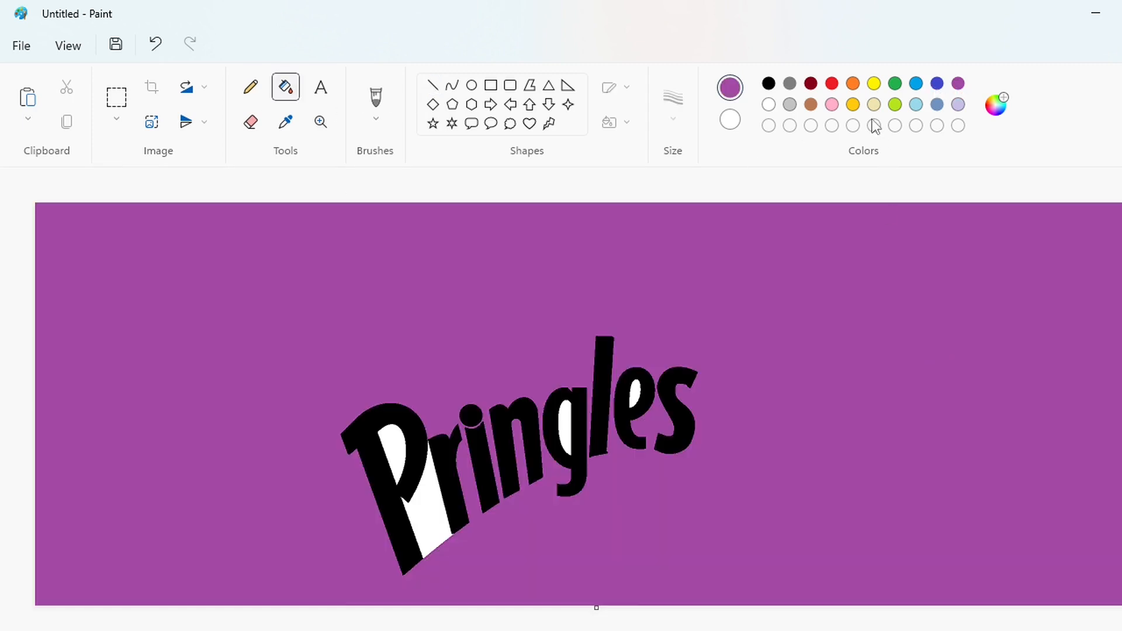
left_click(769, 104)
left_click(906, 385)
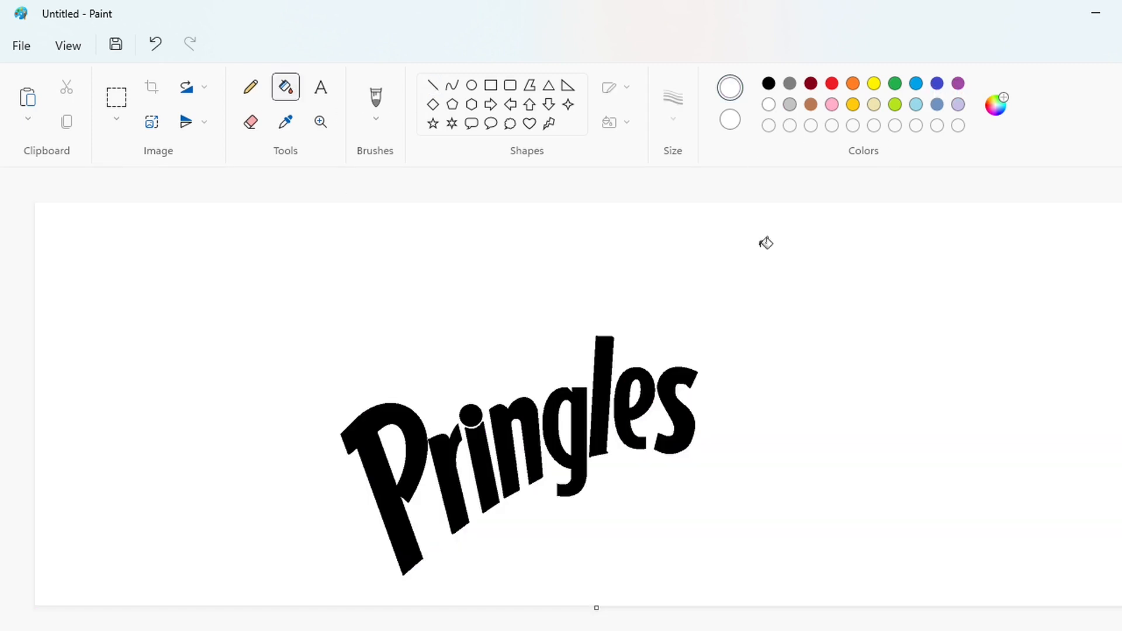
Step: Trace the P's left side with offset straight blue lines, from its upper-left corner around the notch to its foot
left_click(433, 85)
left_click(673, 98)
left_click(679, 200)
left_click(937, 84)
scroll(594, 575, "up", 2)
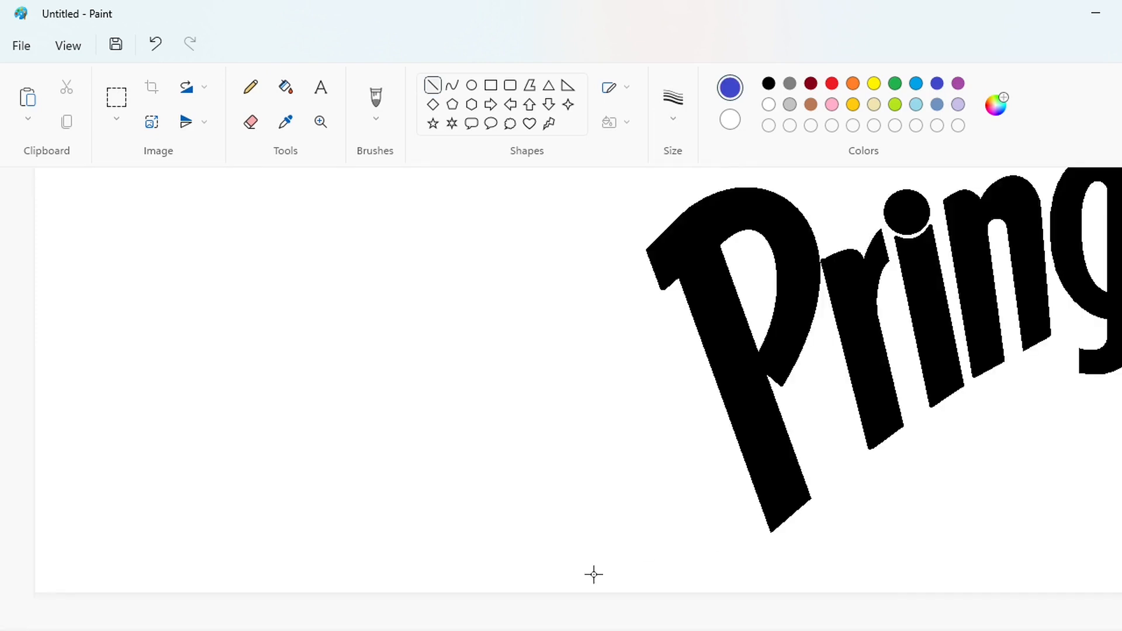
scroll(594, 575, "right", 3)
mouse_move(368, 260)
left_mouse_down()
mouse_move(493, 560)
mouse_move(712, 431)
left_mouse_up()
key("ctrl+z")
Step: Draw a blue curve below the letters from the P's foot to the l's base, ending in a short upright line
left_click(452, 85)
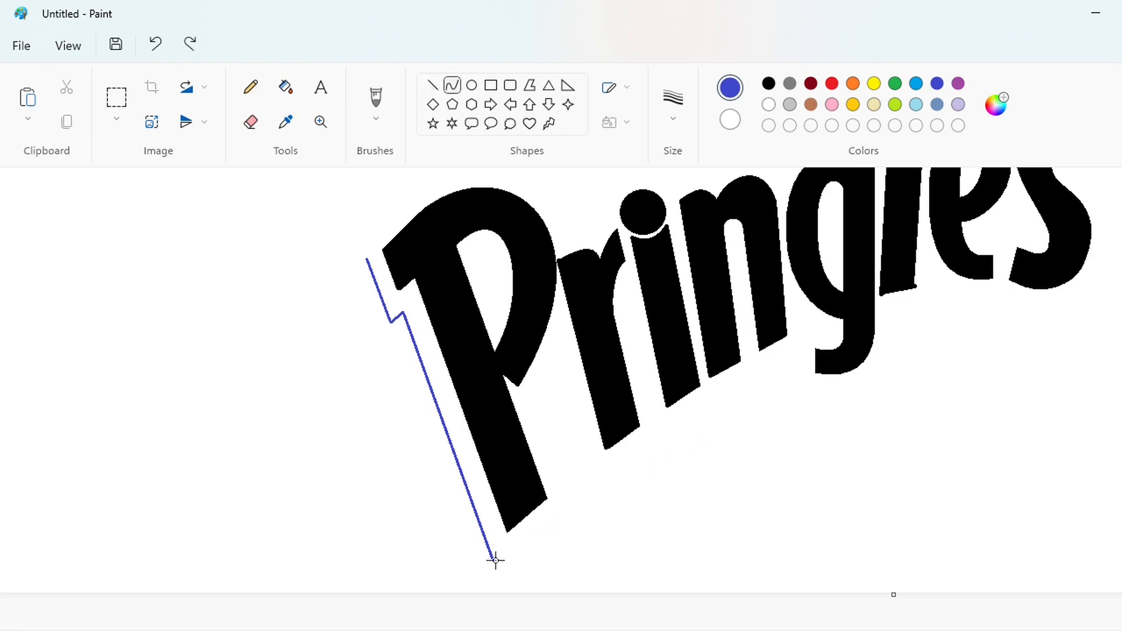
mouse_move(493, 560)
left_mouse_down()
mouse_move(933, 366)
mouse_move(967, 334)
mouse_move(931, 304)
left_mouse_up()
left_click_drag(685, 437, 686, 391)
left_click_drag(840, 340, 822, 326)
left_click(997, 547)
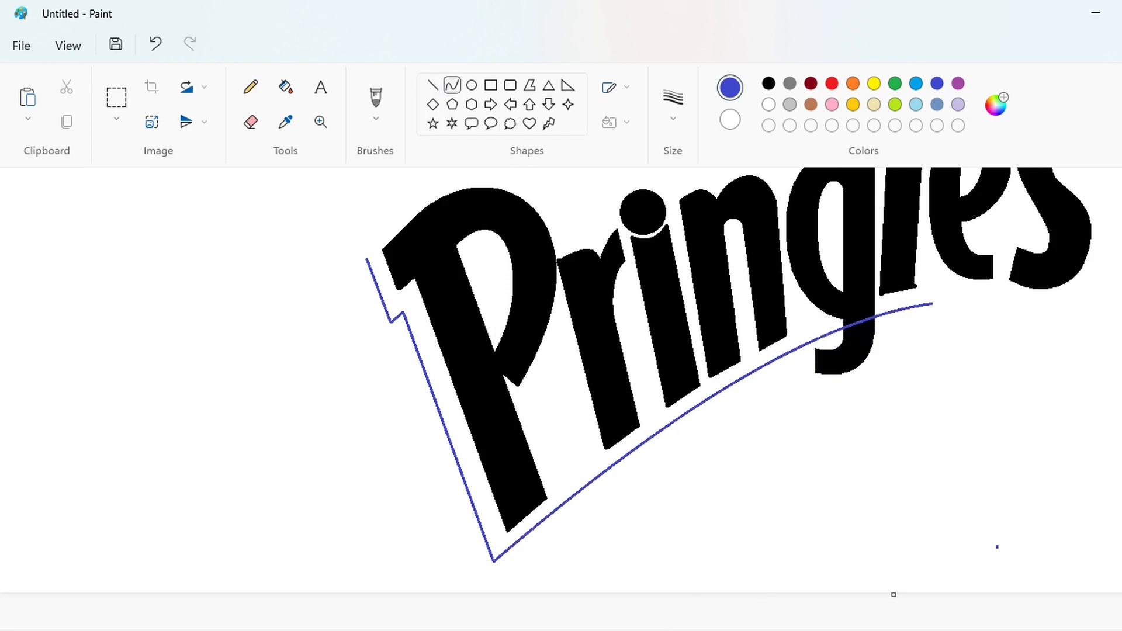
scroll(841, 617, "right", 5)
left_click(433, 85)
scroll(639, 471, "up", 2)
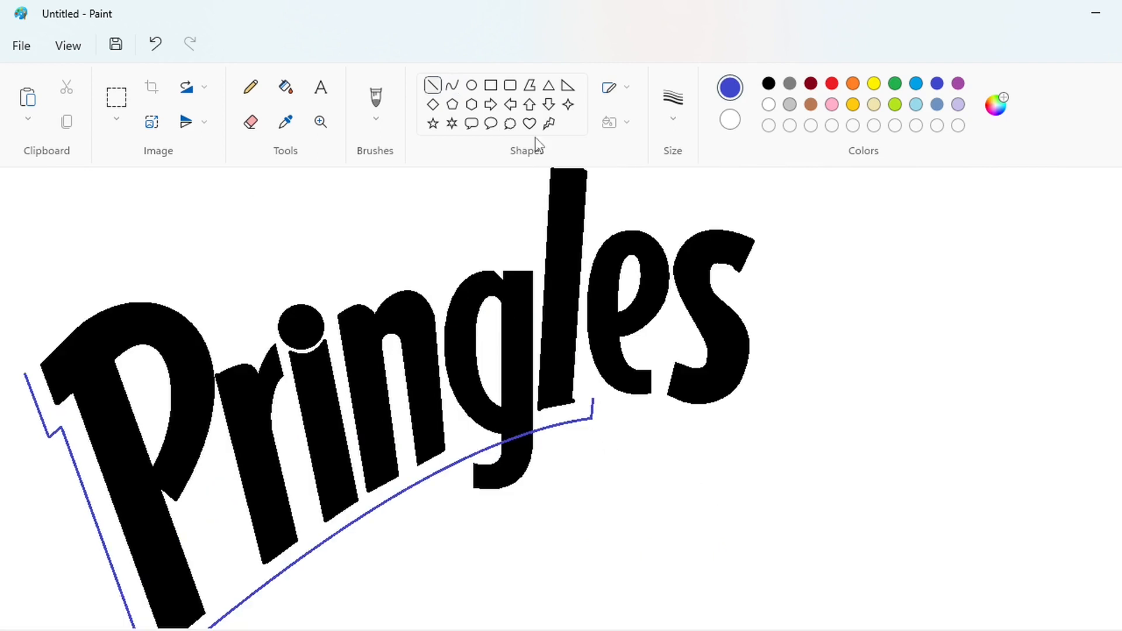
Step: Continue the blue outline with curves beneath the e and the s
left_click(452, 86)
left_click(633, 423)
mouse_move(608, 405)
left_mouse_down()
mouse_move(612, 421)
mouse_move(736, 404)
left_mouse_up()
left_click_drag(672, 408, 678, 424)
left_click(722, 418)
Step: Trace the s's right side in blue, curving around its lower bowl and running straight up to its upper tip
scroll(724, 418, "up", 2)
mouse_move(735, 519)
left_mouse_down()
mouse_move(759, 471)
mouse_move(737, 412)
left_mouse_up()
mouse_move(737, 472)
left_mouse_down()
mouse_move(771, 445)
mouse_move(768, 350)
left_mouse_up()
left_click(763, 476)
scroll(854, 579, "up", 2)
left_click(433, 86)
scroll(764, 563, "down", 2)
Step: Draw offset blue curves over the tops of the s and the e, ending at the l's right side
left_click(452, 86)
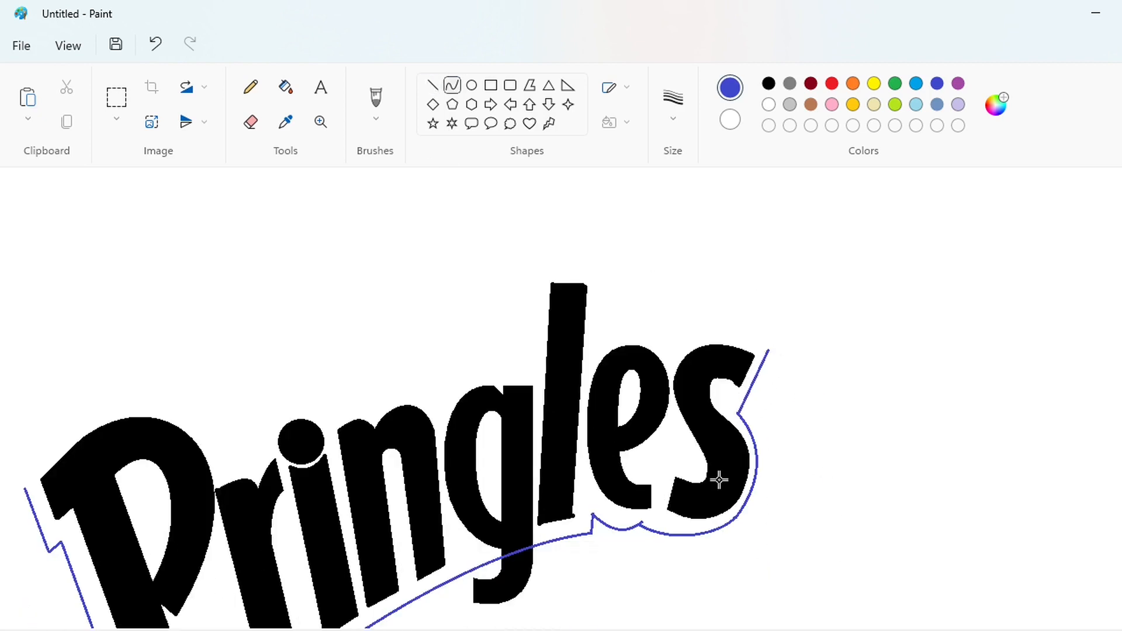
mouse_move(768, 350)
left_mouse_down()
mouse_move(671, 360)
mouse_move(724, 328)
left_mouse_up()
mouse_move(704, 334)
left_mouse_down()
mouse_move(700, 325)
mouse_move(595, 353)
mouse_move(633, 329)
mouse_move(617, 326)
left_mouse_up()
left_click(816, 333)
left_click(842, 520)
Step: Outline the l with straight blue lines up its right side, across its top and down its left side
left_click(434, 86)
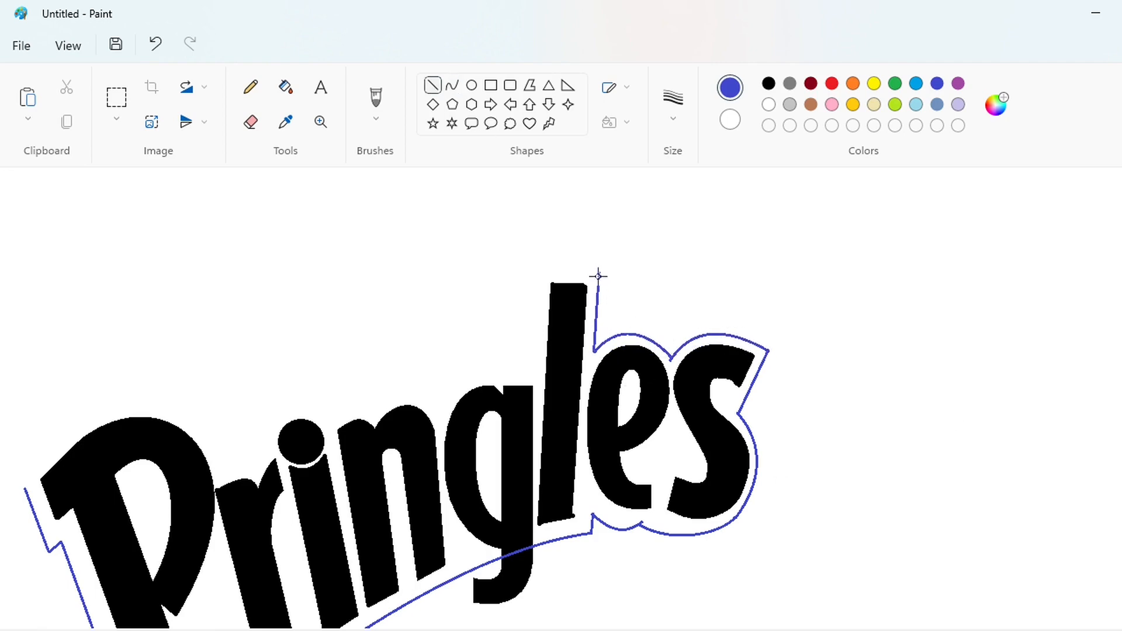
left_click_drag(540, 271, 533, 370)
left_click(809, 389)
left_click_drag(783, 630, 725, 630)
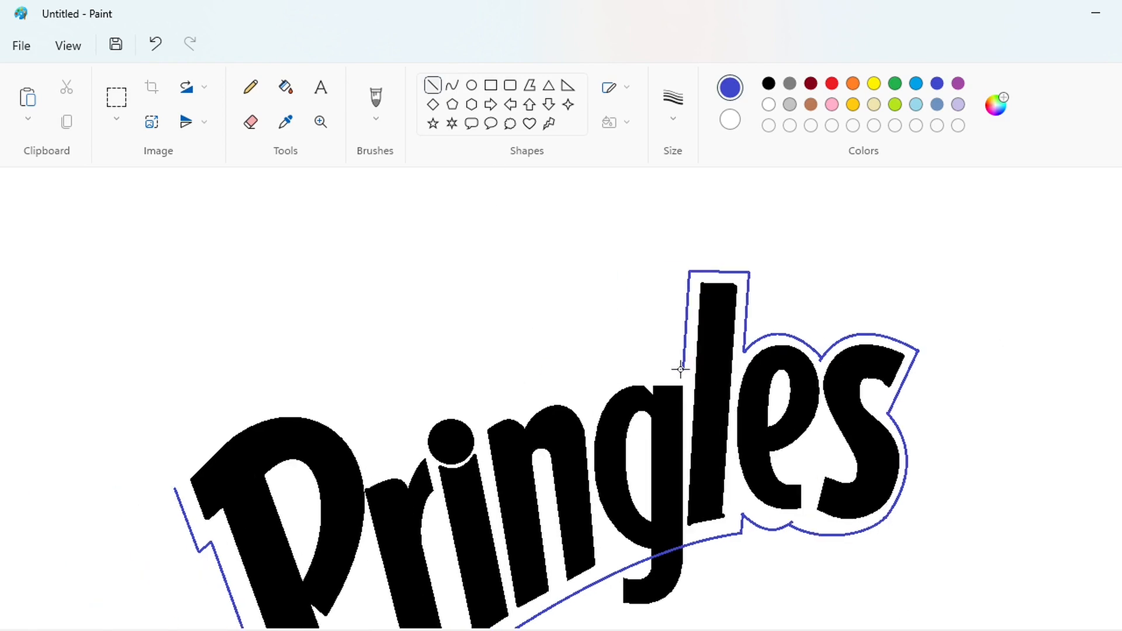
Step: Continue the blue outline from the l over the g and along both humps of the n
left_click(452, 86)
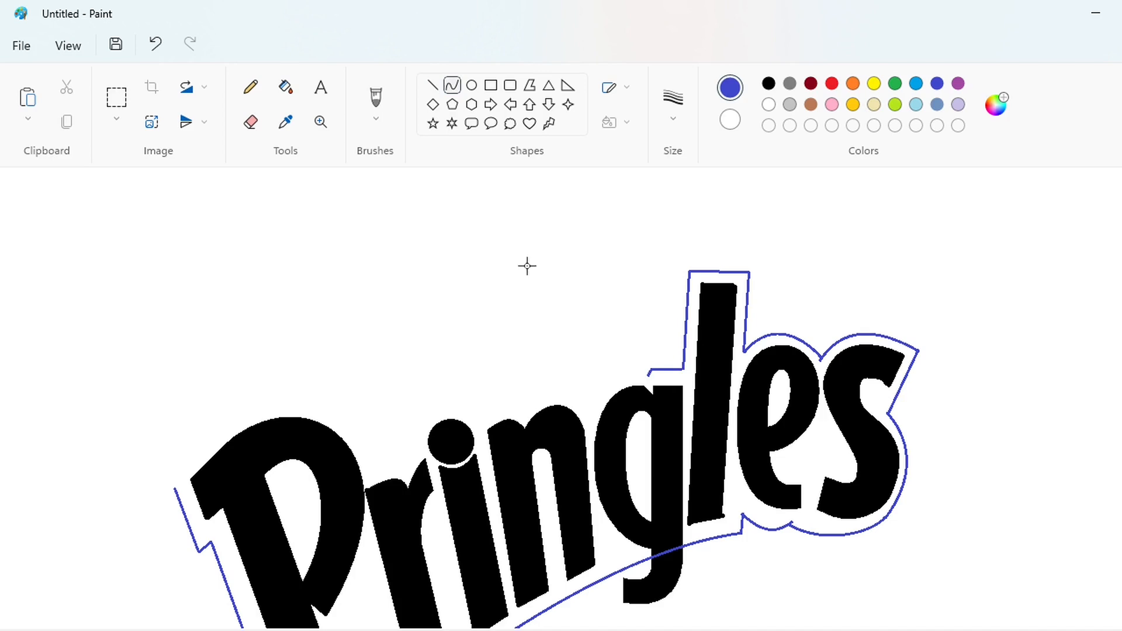
left_click_drag(623, 383, 593, 414)
left_click(619, 369)
left_click(598, 387)
left_click_drag(767, 630, 723, 630)
mouse_move(705, 413)
left_mouse_down()
mouse_move(635, 411)
mouse_move(658, 391)
mouse_move(590, 421)
left_mouse_up()
left_click(617, 406)
left_click(611, 412)
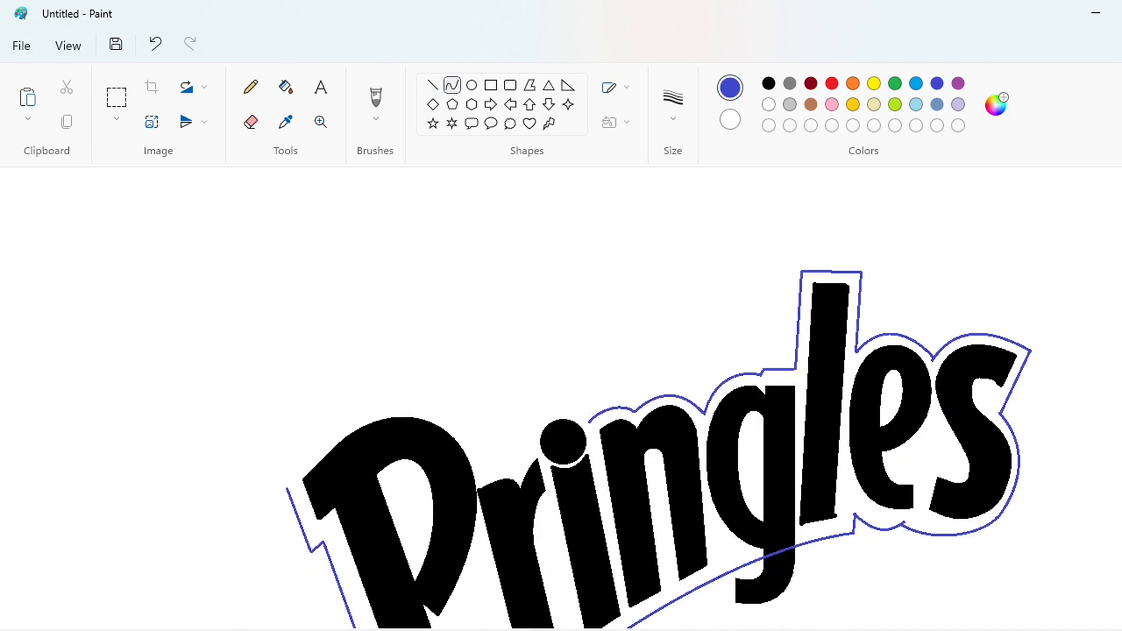
Step: Trace blue curves around the i's dot, over the r and over the upper right of the P's bowl
scroll(762, 584, "down", 2)
mouse_move(590, 302)
left_mouse_down()
mouse_move(517, 323)
mouse_move(529, 340)
left_mouse_up()
left_click(569, 276)
left_click(518, 293)
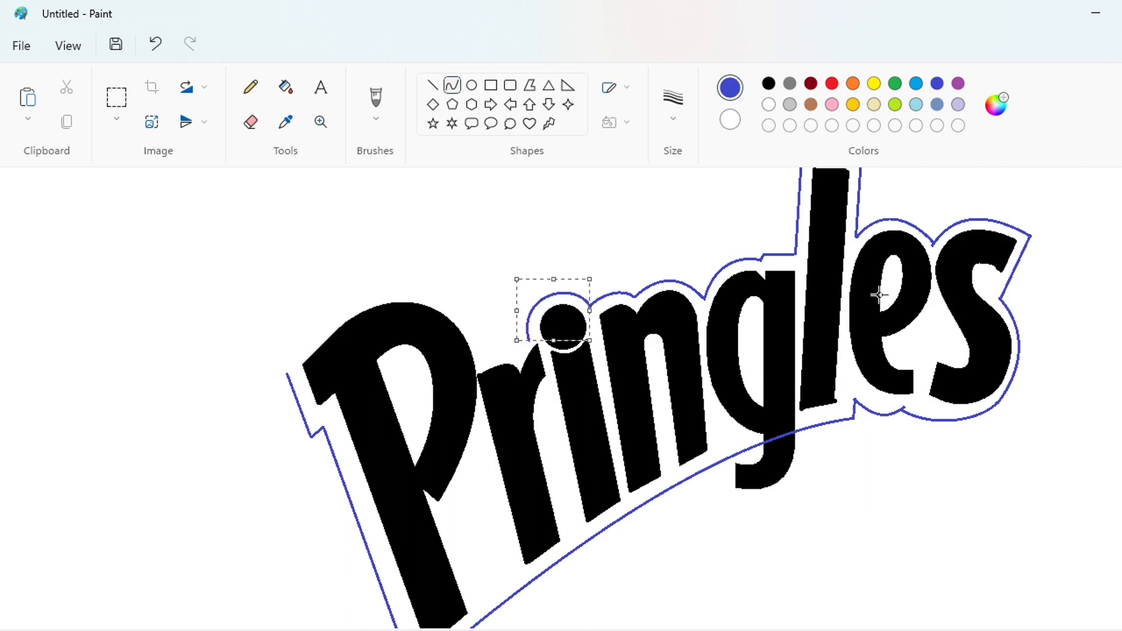
left_click(881, 295)
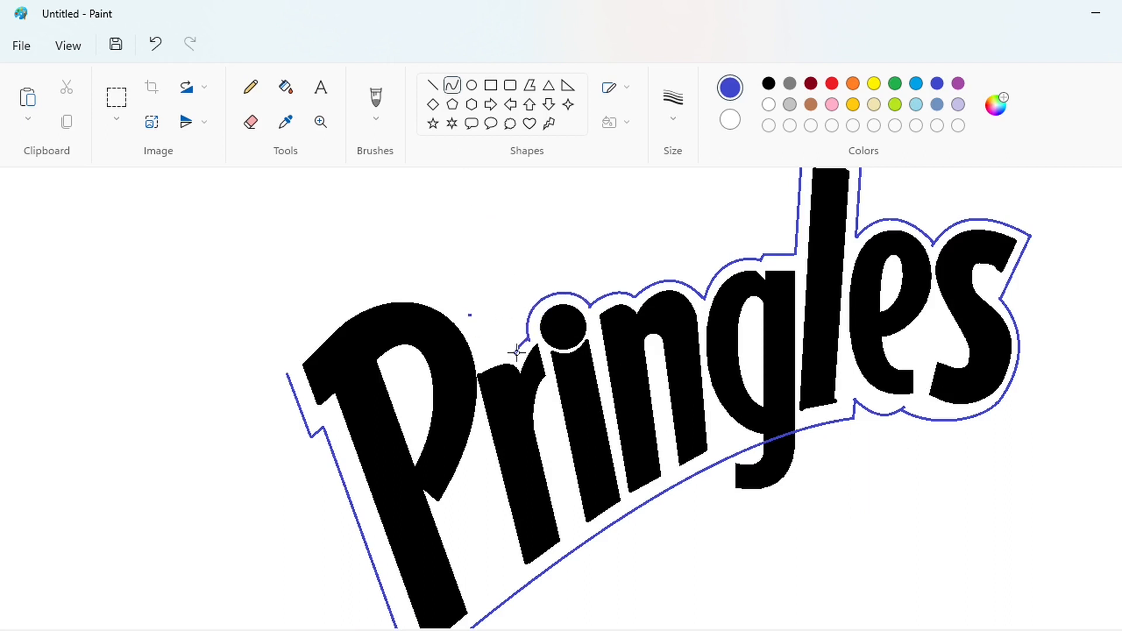
left_click(496, 348)
left_click_drag(484, 351, 378, 295)
left_click(421, 276)
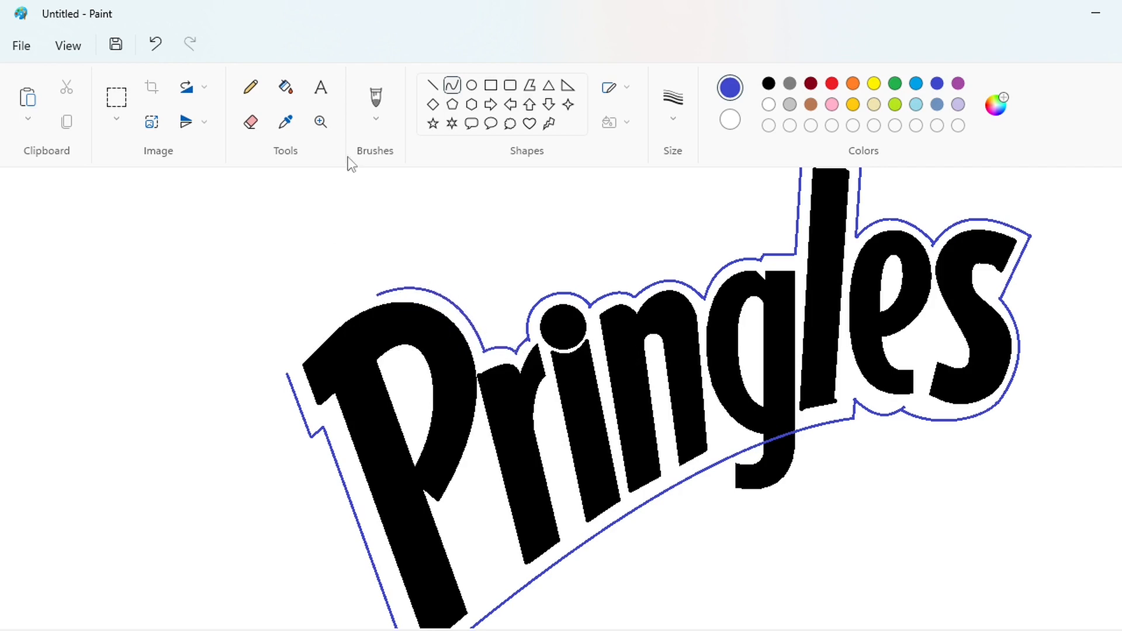
left_click(433, 86)
mouse_move(287, 373)
left_mouse_down()
mouse_move(373, 296)
mouse_move(361, 292)
left_mouse_up()
key("ctrl+z")
Step: Close the outline with a blue curve over the P's upper-left shoulder
left_click(452, 86)
left_click_drag(287, 374, 377, 295)
left_click(323, 323)
left_click(350, 303)
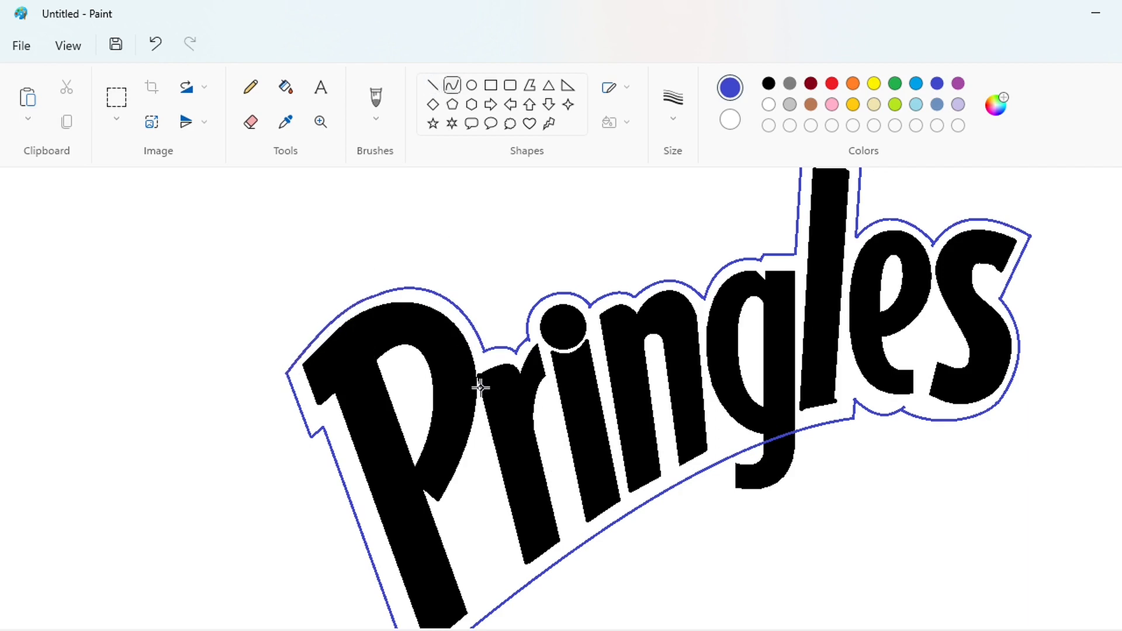
Step: Fill the outlined area around the letters and the openings of the g and e with blue
left_click(285, 86)
left_click(488, 504)
left_click(751, 351)
left_click(891, 283)
Step: Trim the upper edge of the blue border above the P with a short white line
left_click(433, 88)
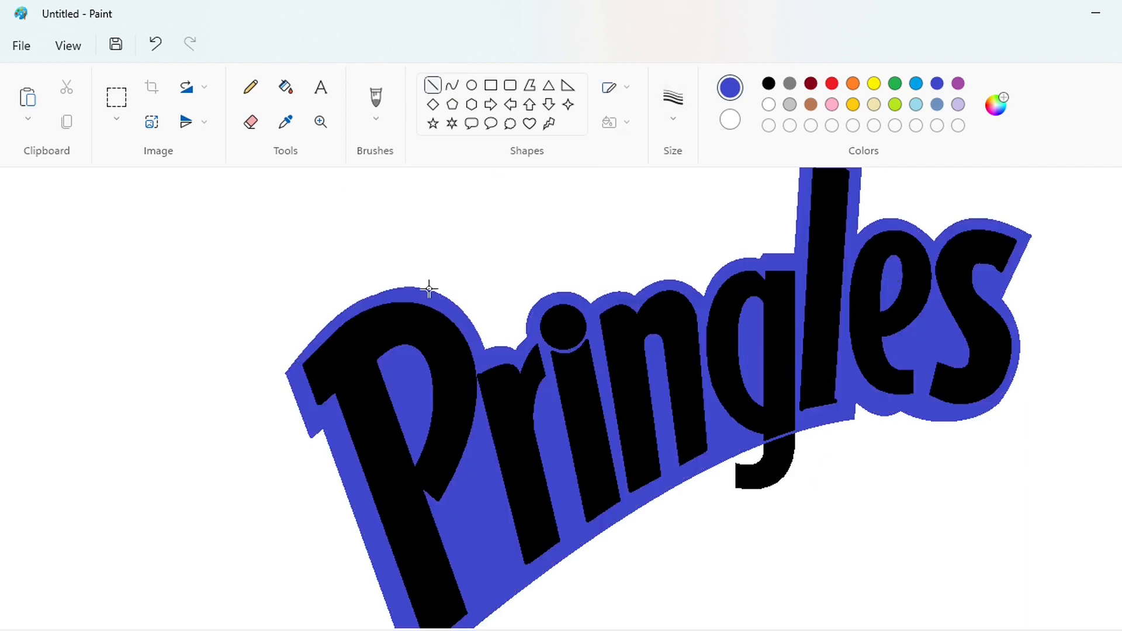
scroll(838, 459, "up", 1)
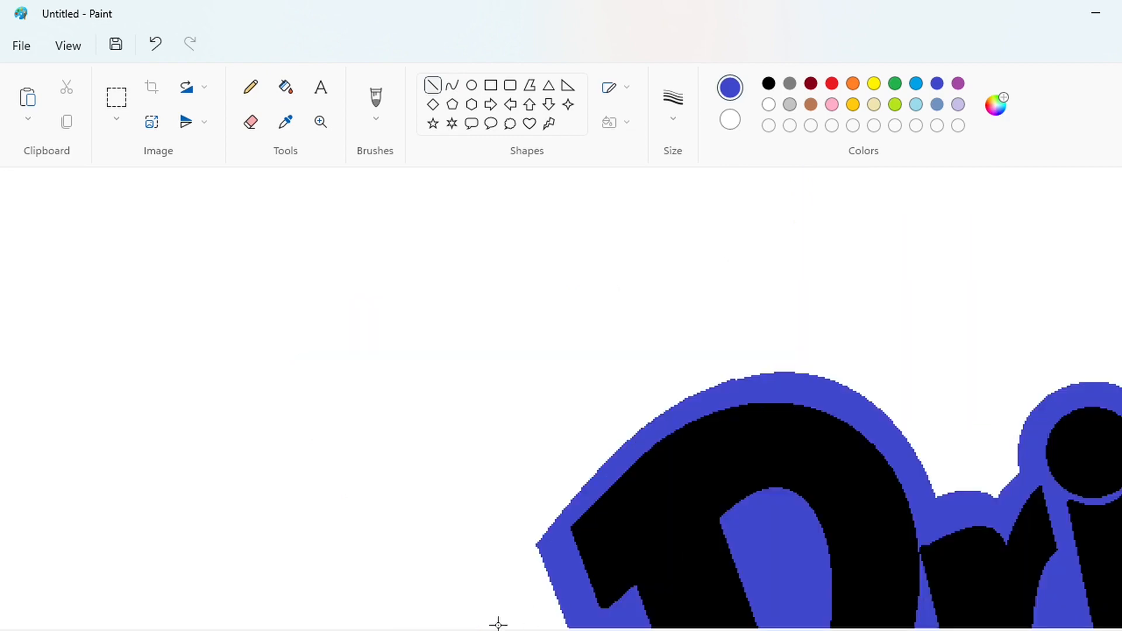
left_click_drag(193, 630, 376, 618)
left_click(769, 105)
left_click_drag(312, 380, 390, 369)
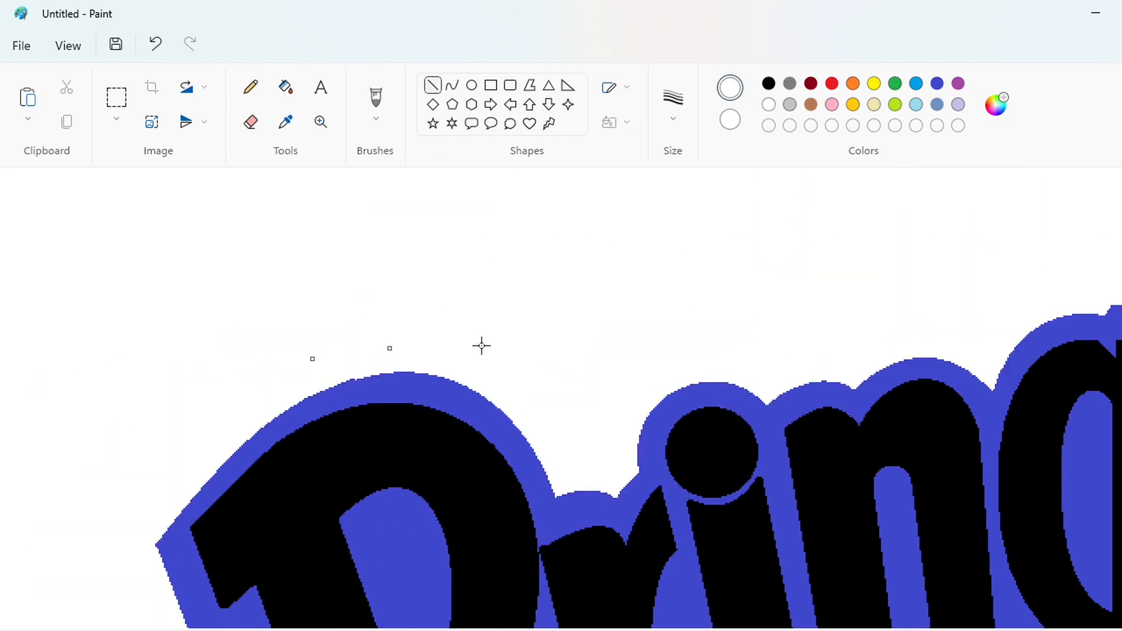
Step: Erase the stray blue dot below the wordmark
left_click(937, 84)
scroll(807, 541, "down", 5)
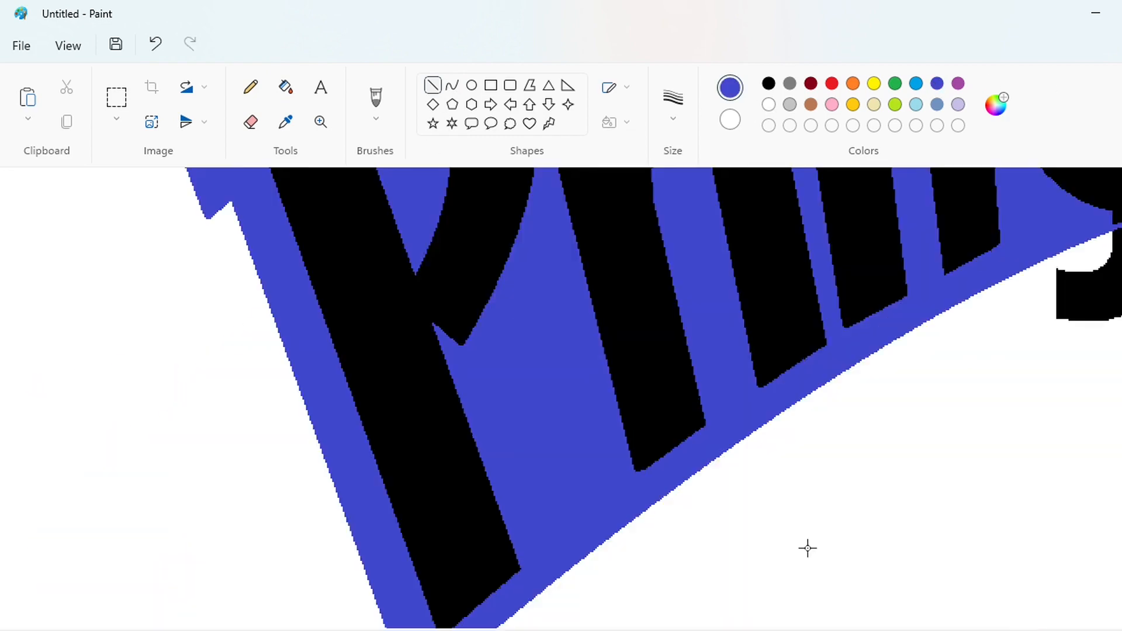
scroll(807, 548, "down", 1)
left_click(262, 123)
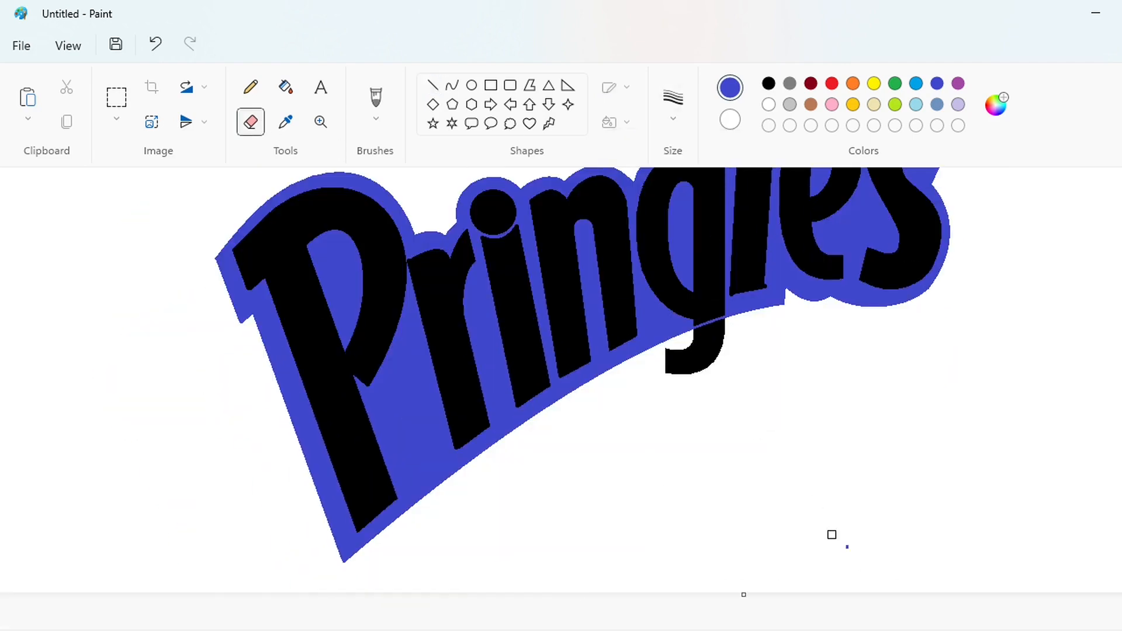
Step: Cut a wedge out of the blue between the P and r with white lines and a curve, and fill it white
left_click(432, 86)
left_click(674, 99)
left_click(677, 188)
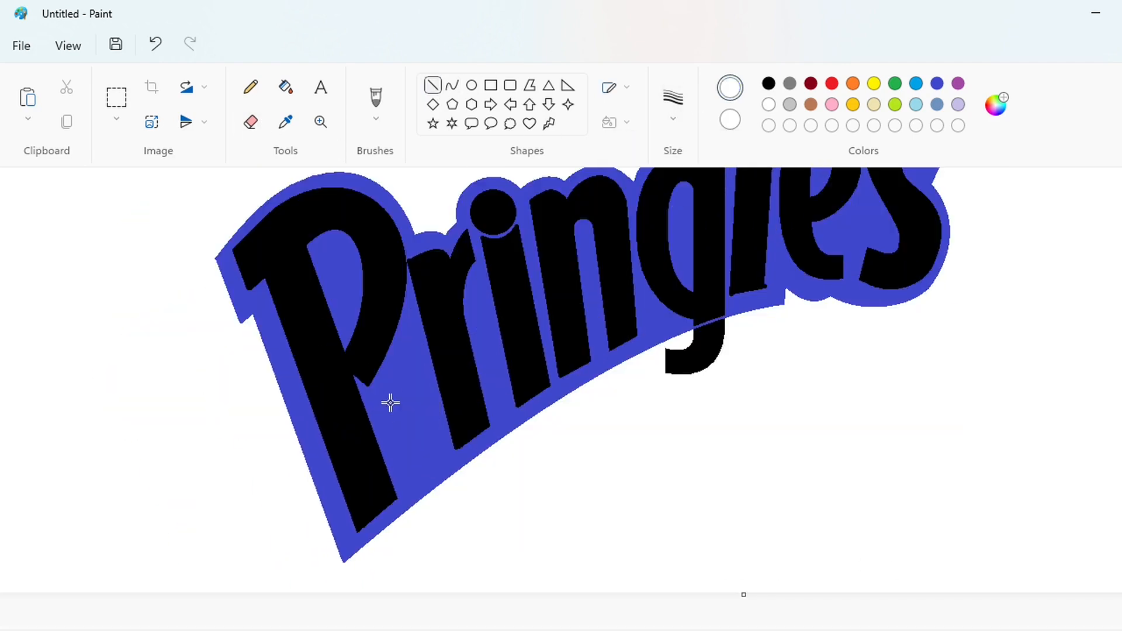
left_click_drag(377, 398, 424, 532)
left_click(486, 519)
mouse_move(377, 397)
left_mouse_down()
mouse_move(403, 345)
mouse_move(448, 511)
left_mouse_up()
left_click(377, 443)
left_click(505, 516)
left_click(291, 94)
left_click(407, 418)
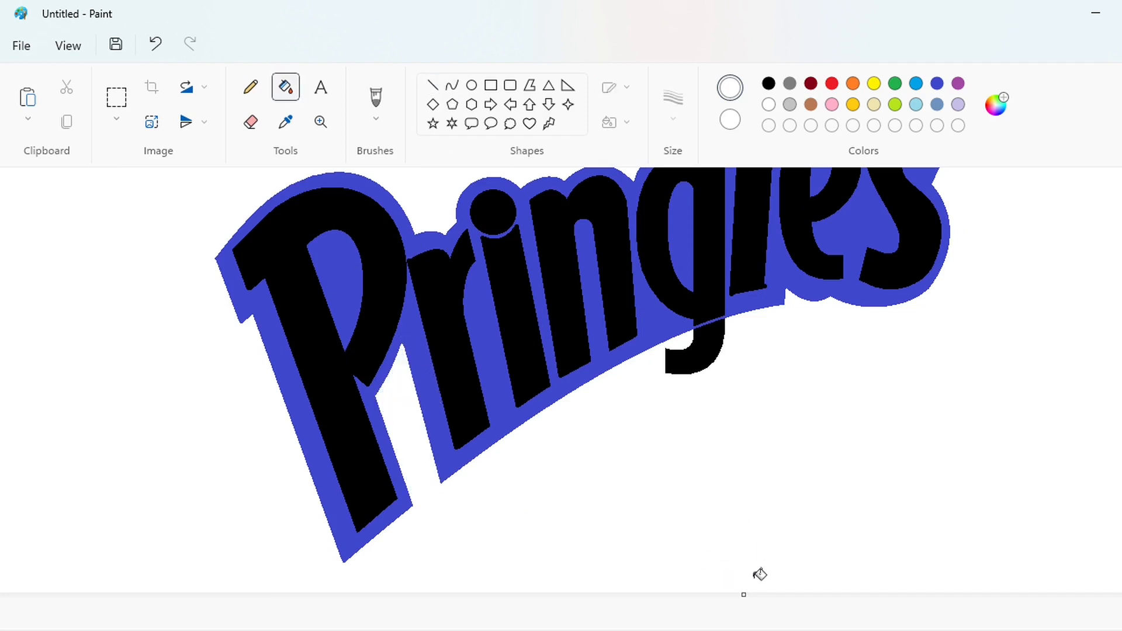
Step: Cover the blue line crossing the g's stem with a black line and fill the remaining sliver black
left_click_drag(760, 624, 798, 624)
left_click(769, 84)
left_click(432, 86)
left_click(673, 105)
left_click(667, 279)
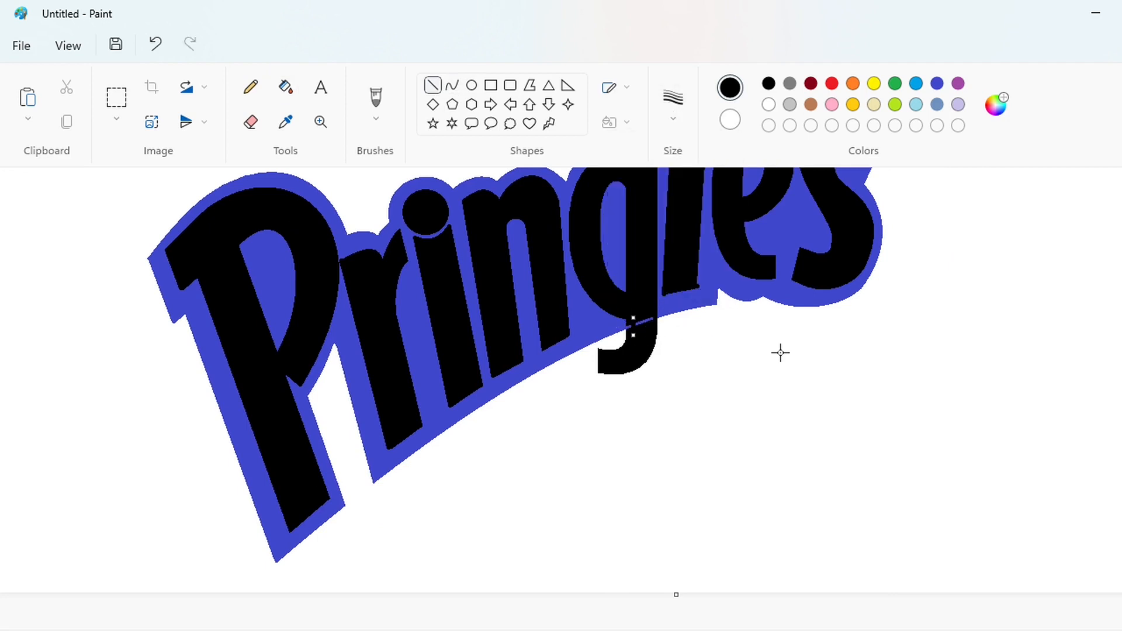
left_click(285, 87)
left_click(646, 318)
scroll(784, 454, "down", 3)
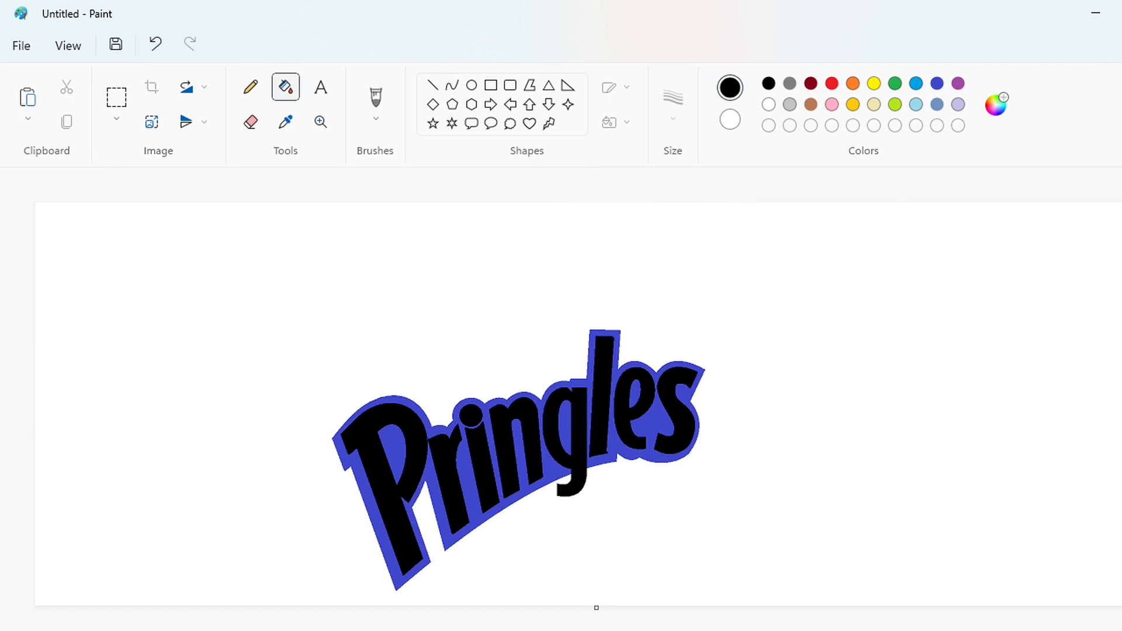
Step: Draw a purple ellipse above the wordmark and centre it roughly over the n and g
scroll(911, 512, "up", 1)
left_click_drag(585, 624, 701, 624)
scroll(702, 603, "down", 1)
left_click(472, 85)
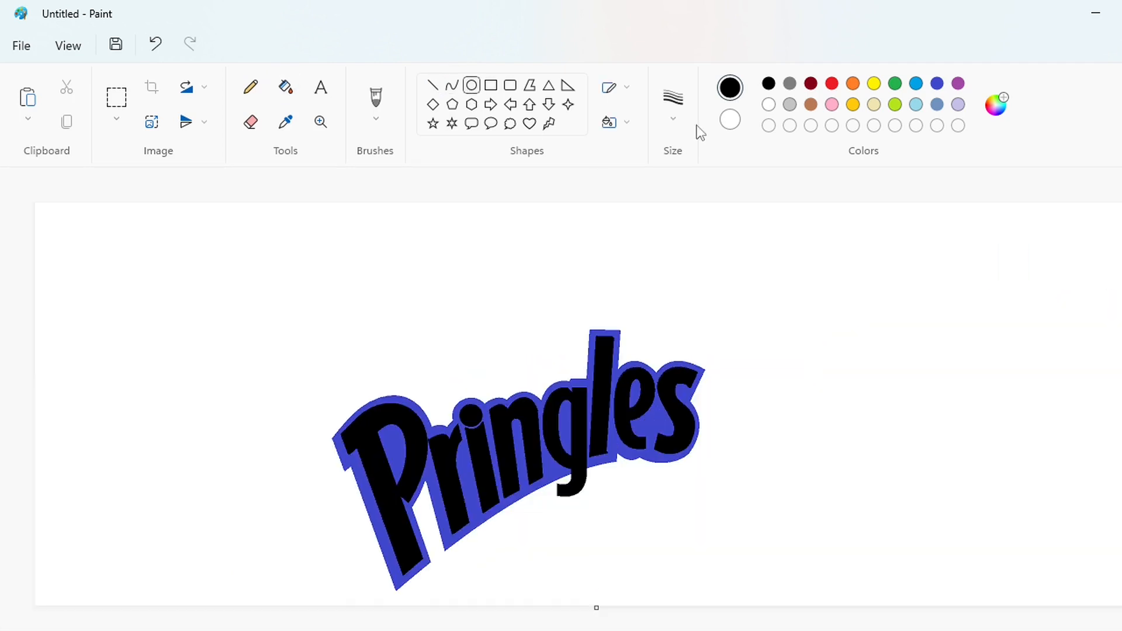
left_click(958, 83)
mouse_move(392, 226)
left_mouse_down()
mouse_move(531, 331)
mouse_move(548, 374)
left_mouse_up()
left_click_drag(472, 295, 514, 288)
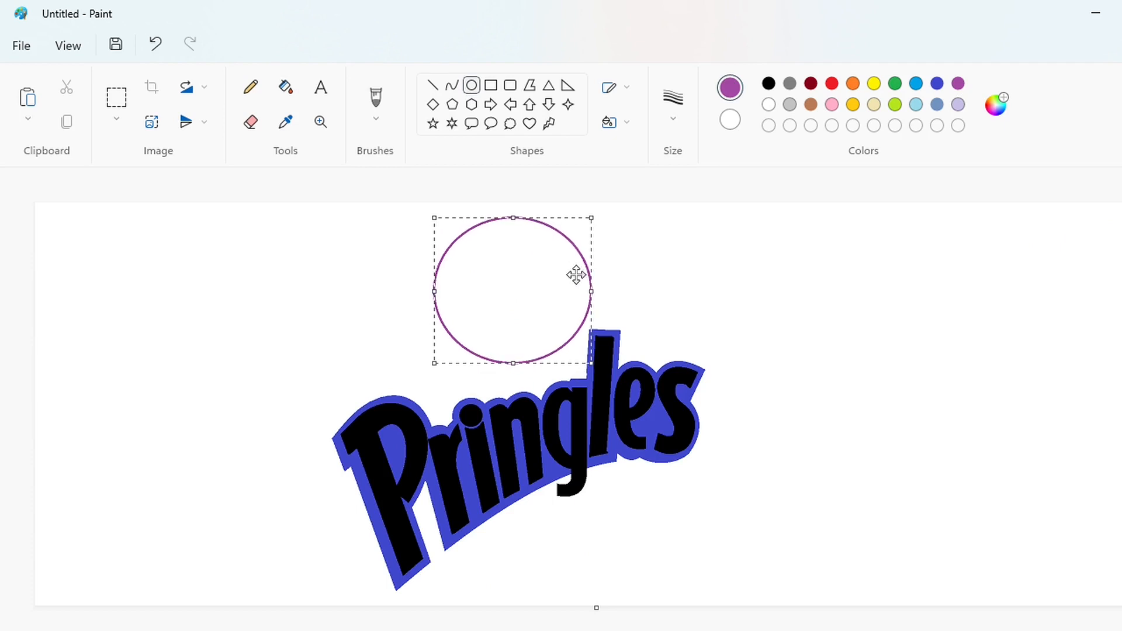
Step: Widen and heighten the purple ellipse slightly and nudge it into place just above the wordmark, left of the l's top
left_click_drag(591, 291, 597, 291)
left_click_drag(517, 289, 512, 288)
left_click_drag(429, 291, 411, 290)
left_click_drag(501, 363, 502, 375)
left_click_drag(509, 319, 512, 311)
left_click_drag(504, 209, 504, 214)
left_click_drag(413, 288, 420, 288)
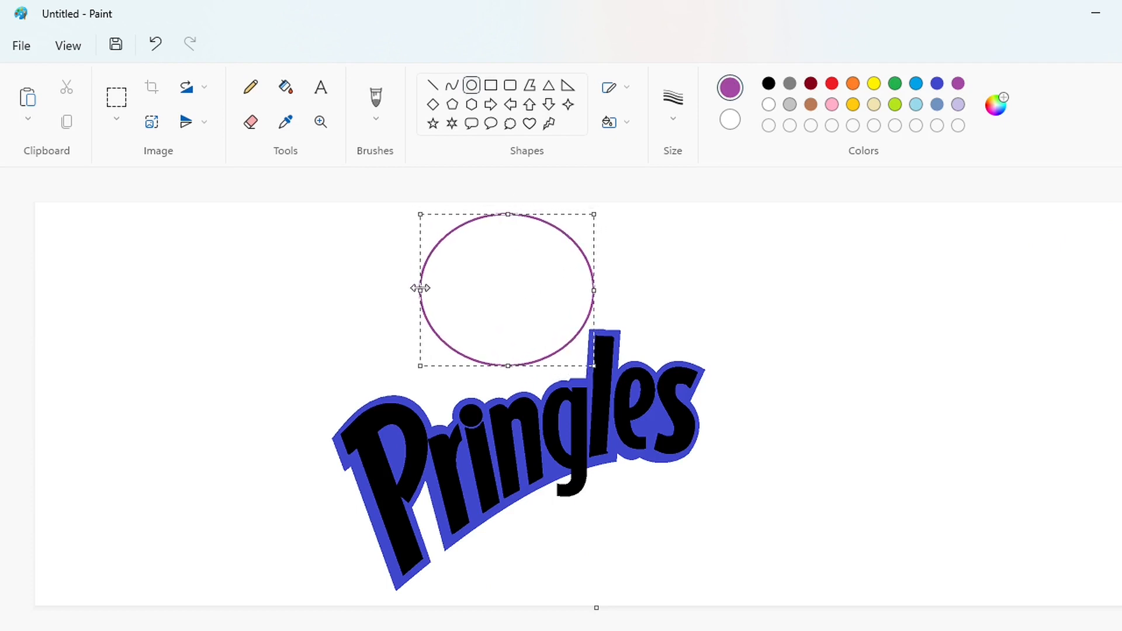
key("Down")
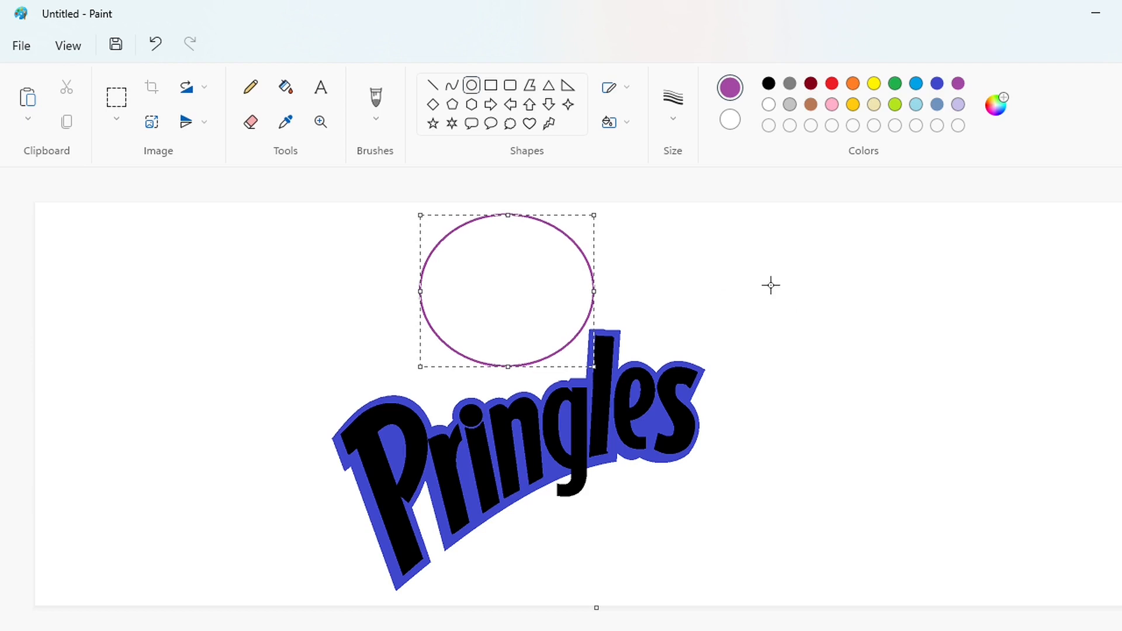
left_click(771, 286)
Step: Draw a black curve along the ellipse's left side, from its upper left around to its lower left
left_click(769, 83)
left_click(452, 85)
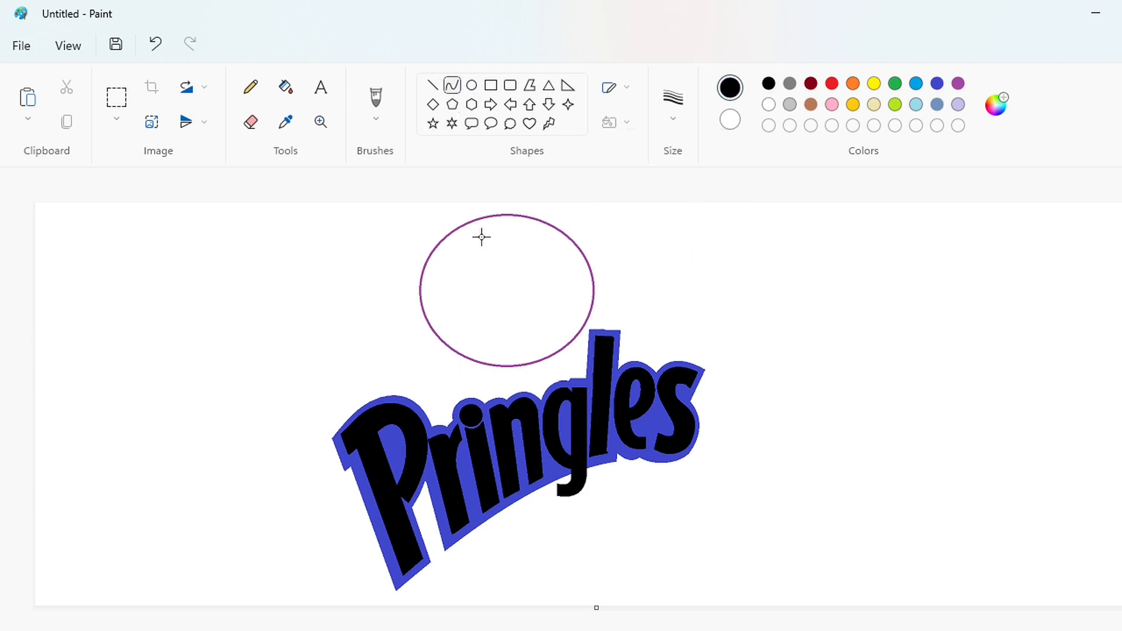
left_click_drag(458, 232, 479, 362)
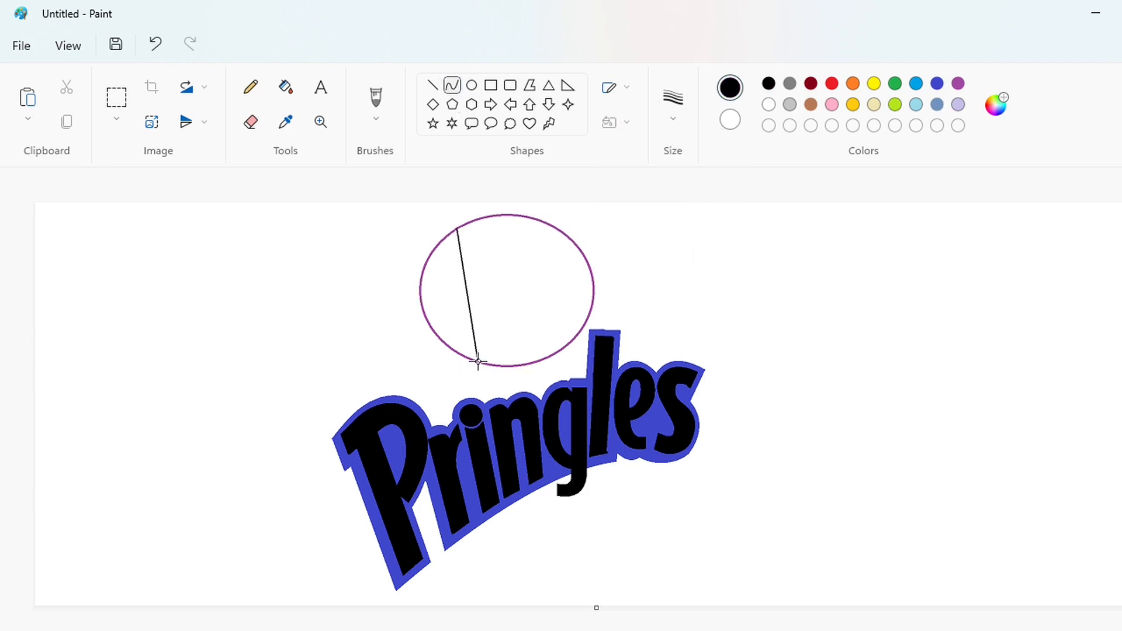
left_click_drag(477, 296, 414, 264)
left_click_drag(418, 336, 412, 346)
scroll(672, 521, "up", 1)
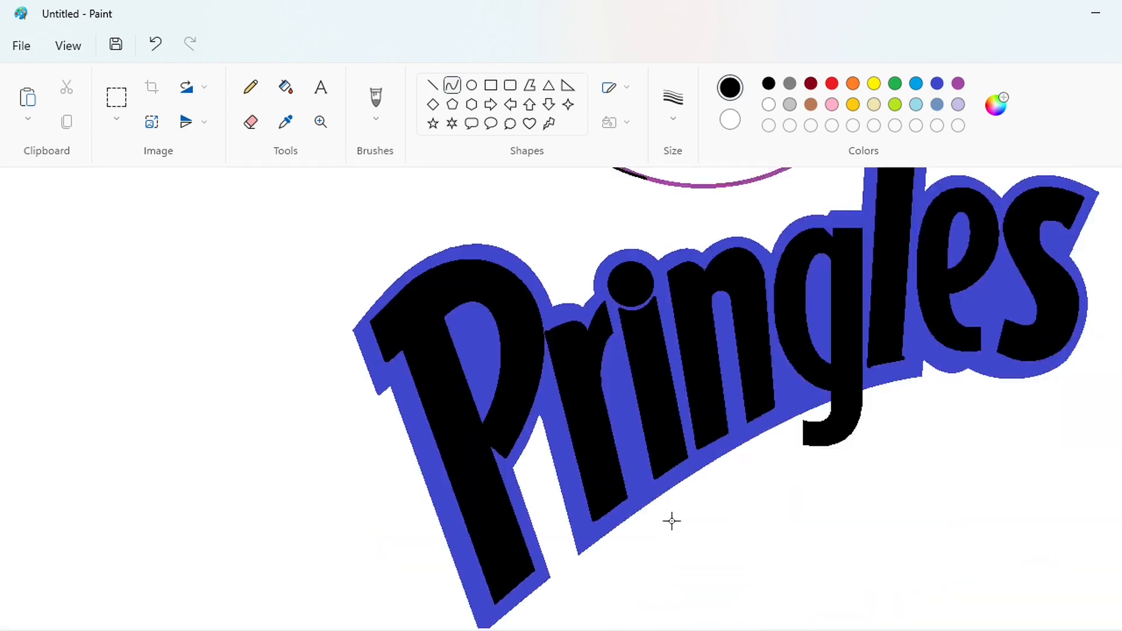
Step: Draw a second black curve inside the ellipse's left side and fill the crescent between the curves black
scroll(672, 521, "up", 4)
left_click_drag(603, 256, 646, 524)
left_click_drag(620, 403, 522, 354)
left_click_drag(576, 451, 528, 460)
left_click(286, 88)
left_click(958, 83)
left_click(538, 376)
left_click(771, 85)
left_click(538, 374)
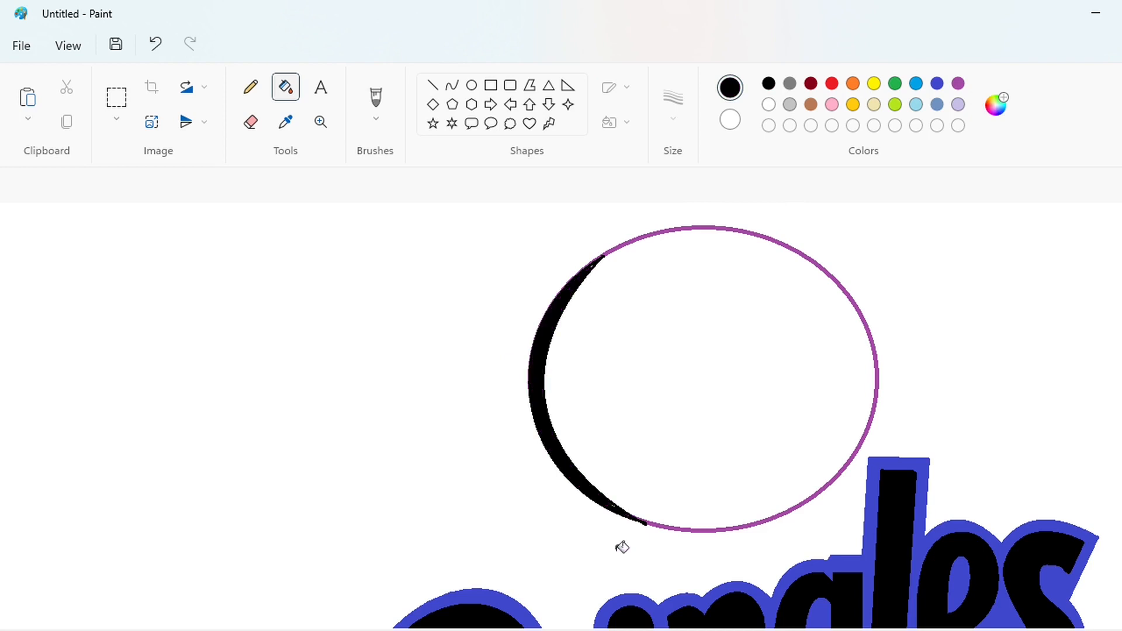
Step: Draw two black curves along the ellipse's right side, one on its outline and one slightly inside, forming a thin crescent
scroll(621, 546, "right", 3)
left_click(453, 86)
left_click(674, 98)
left_click(686, 195)
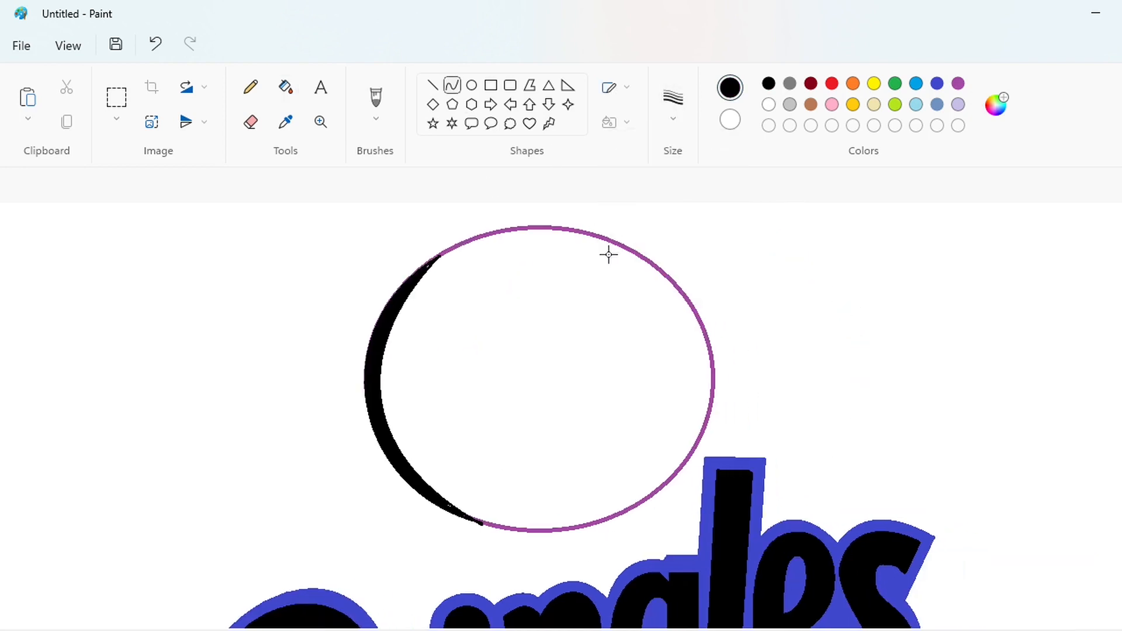
mouse_move(661, 485)
left_mouse_down()
mouse_move(639, 250)
mouse_move(694, 413)
mouse_move(721, 316)
left_mouse_up()
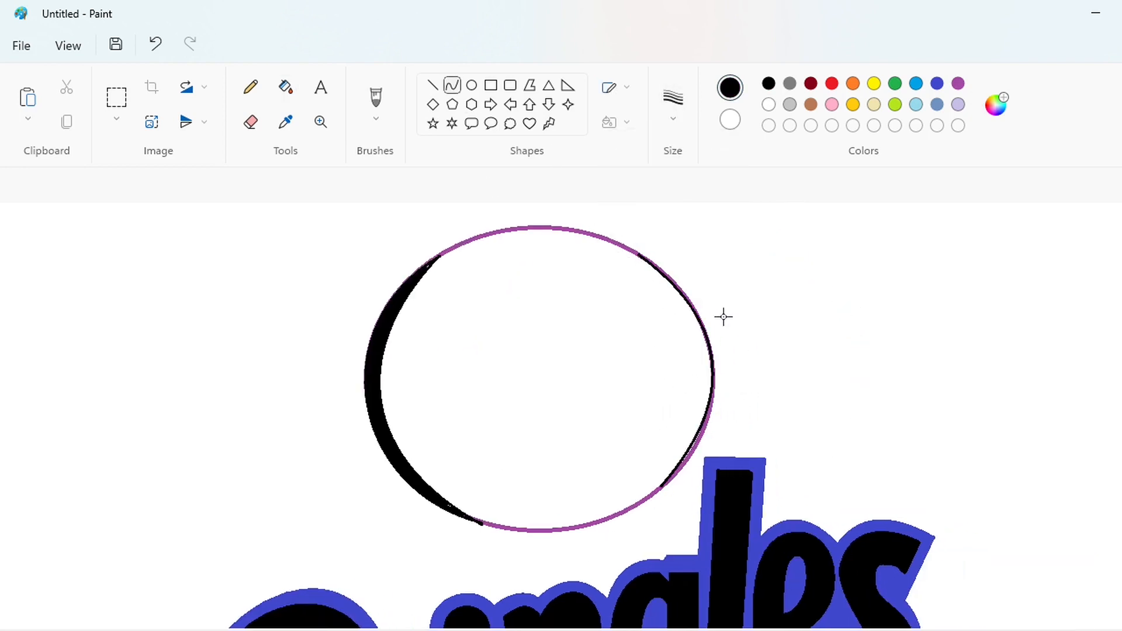
left_click_drag(643, 258, 659, 481)
mouse_move(652, 328)
left_mouse_down()
mouse_move(704, 308)
mouse_move(722, 401)
left_mouse_up()
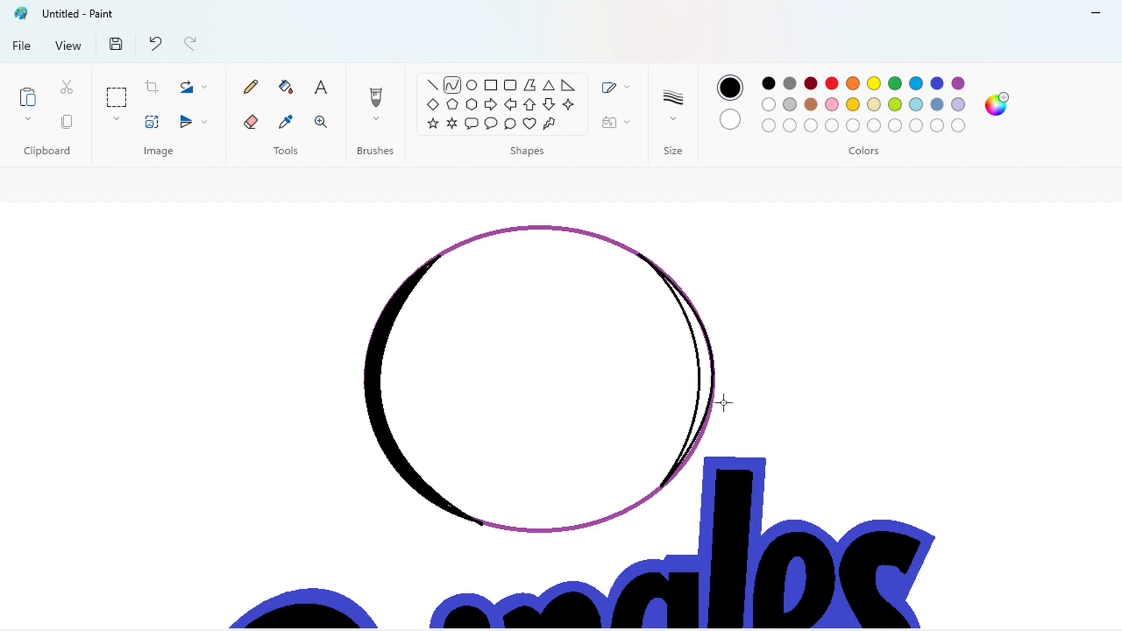
Step: Fill the crescent on the ellipse's right side black
left_click(287, 89)
left_click(958, 83)
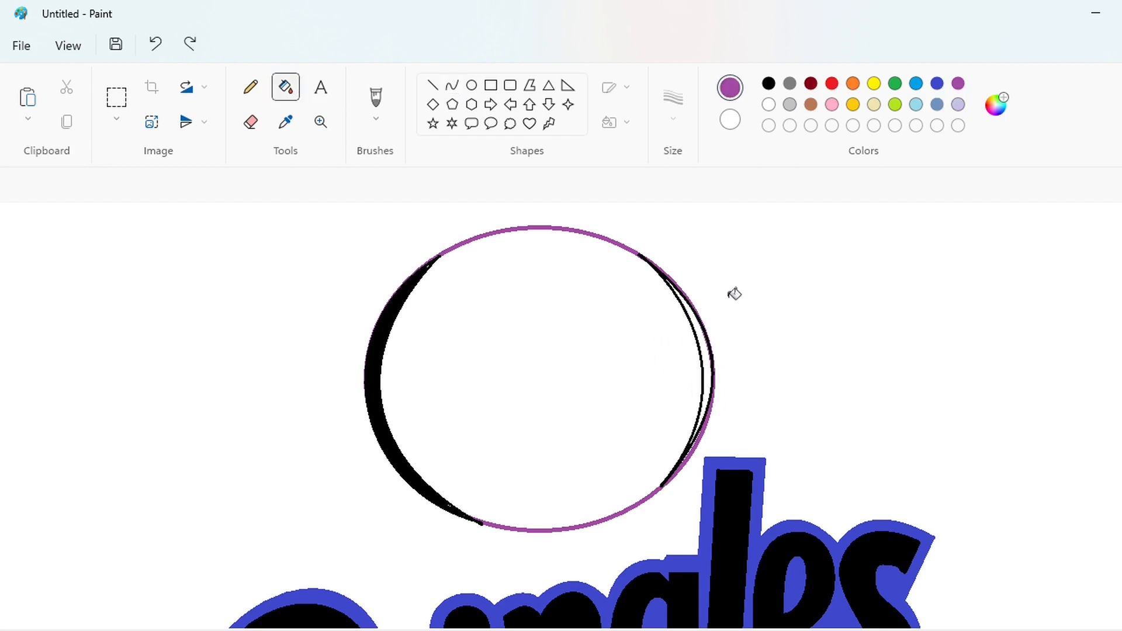
left_click(708, 357)
left_click(769, 84)
left_click(709, 357)
left_click(958, 83)
left_click(953, 267)
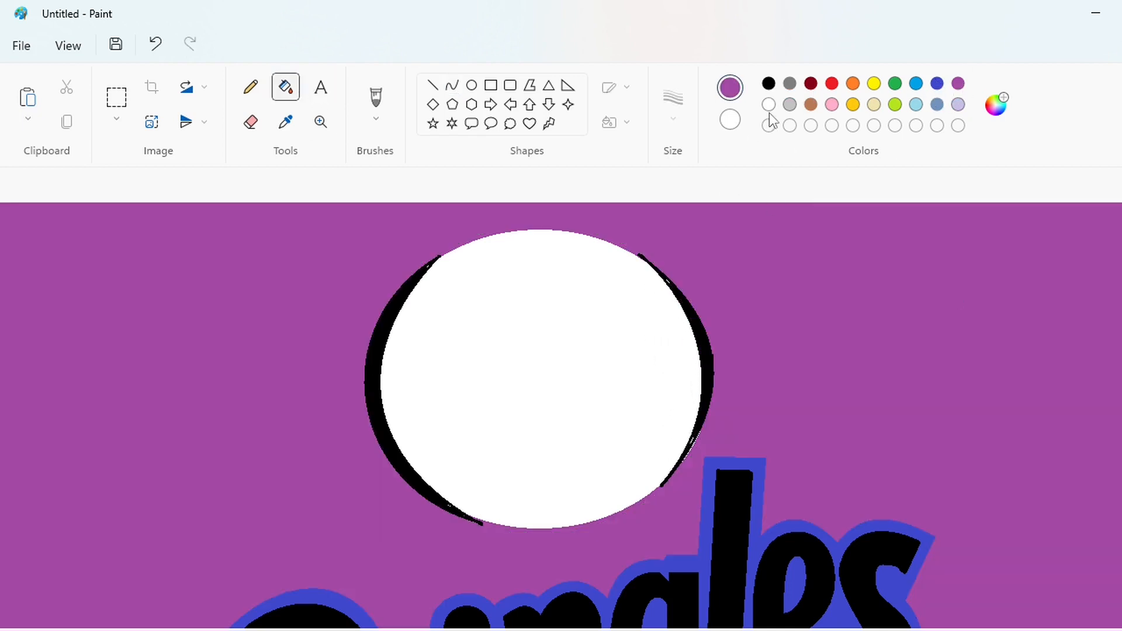
left_click(769, 105)
key("ctrl+z")
Step: Copy the whole drawing and clear the canvas with a solid white rectangle
left_click(452, 86)
left_click(769, 84)
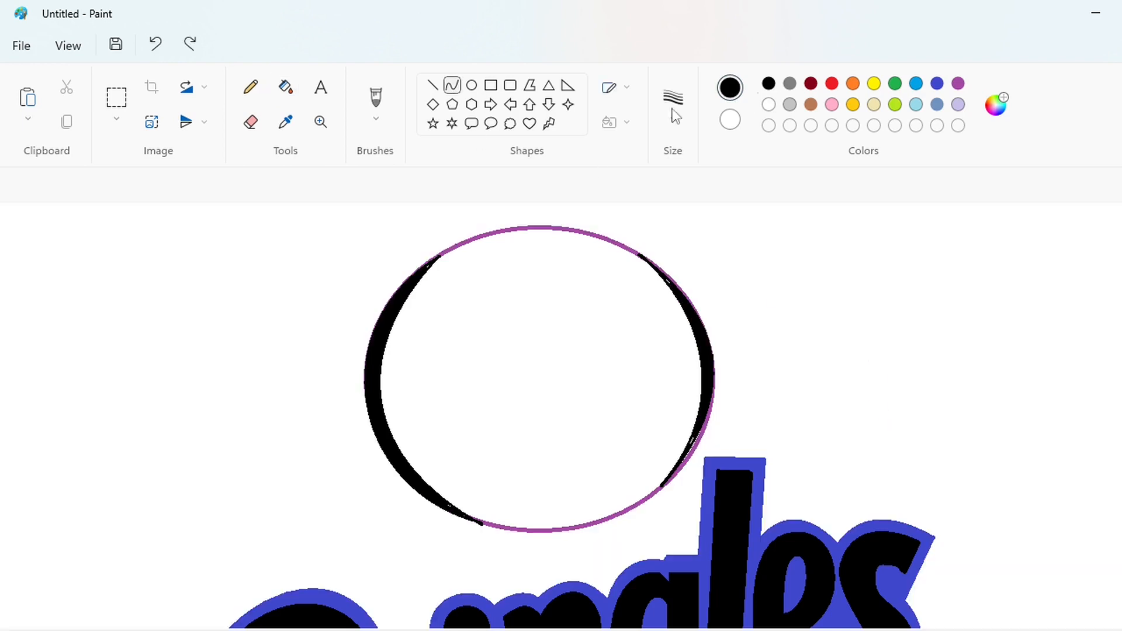
left_click(674, 111)
left_click(687, 187)
scroll(845, 431, "down", 2)
left_click(116, 98)
mouse_move(849, 599)
left_mouse_down()
mouse_move(332, 477)
mouse_move(115, 200)
mouse_move(844, 598)
left_mouse_up()
left_click(1069, 387)
left_click(491, 85)
left_click(618, 122)
left_click(643, 202)
left_click(769, 105)
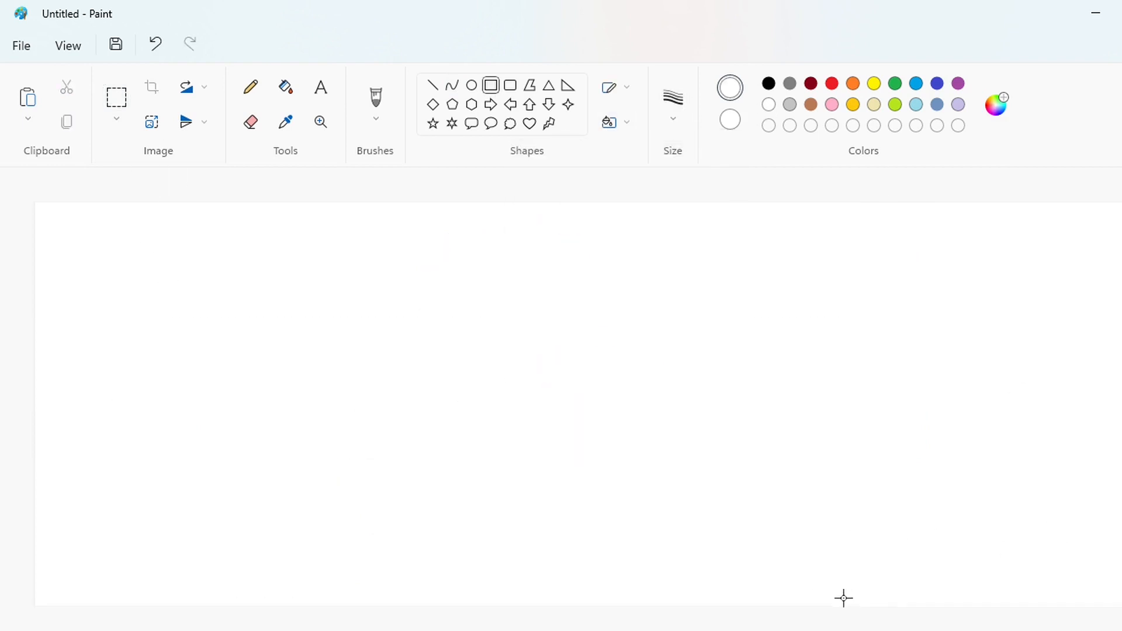
Step: Paste the copied drawing back and move it lower on the canvas, leaving space above the ellipse
scroll(837, 516, "up", 1)
key("ctrl+v")
left_click_drag(421, 404, 526, 431)
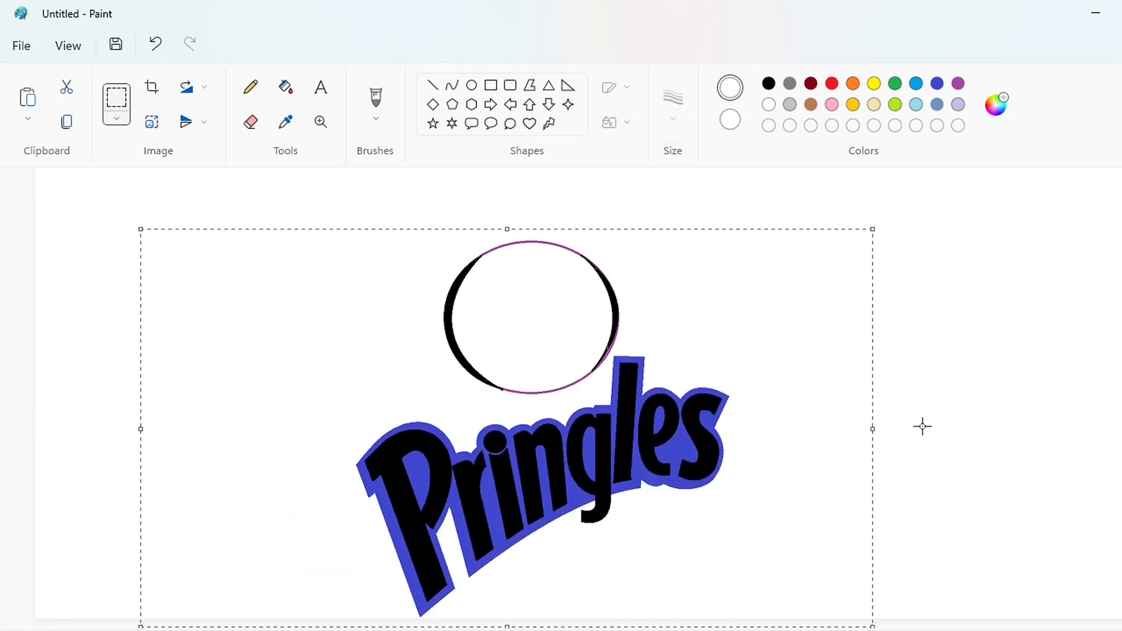
left_click(922, 426)
Step: Draw black curves for the hair from the ellipse's top centre: a large curled lock and a smaller one to the left
scroll(835, 563, "up", 1)
scroll(835, 563, "right", 3)
left_click(452, 85)
left_click(769, 84)
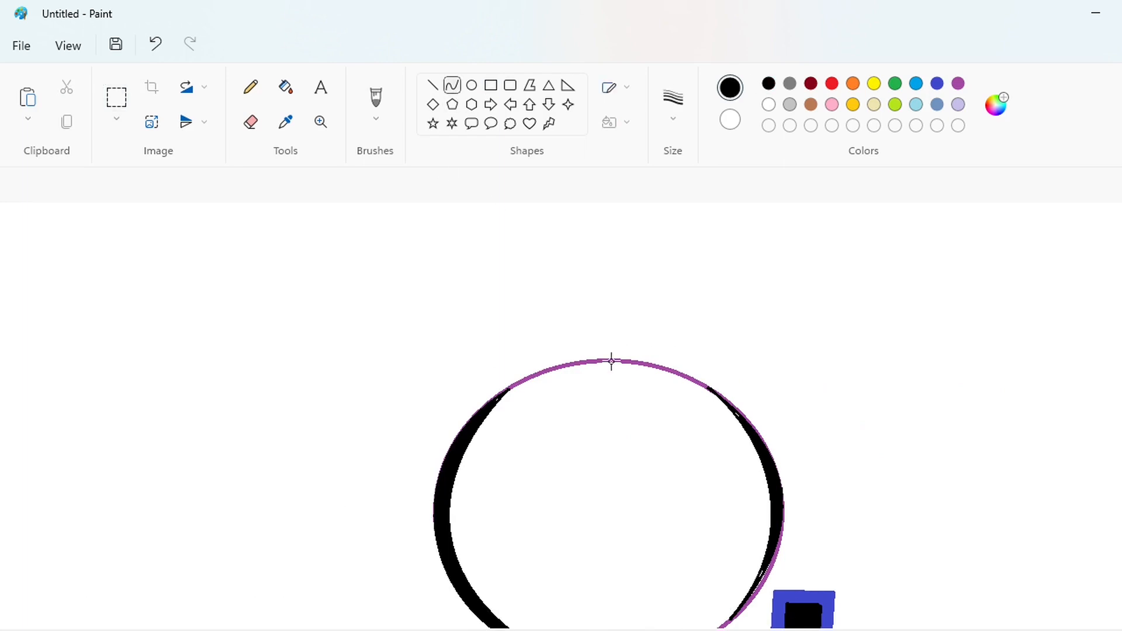
mouse_move(611, 360)
left_mouse_down()
mouse_move(531, 393)
mouse_move(587, 356)
mouse_move(666, 371)
mouse_move(668, 390)
mouse_move(677, 366)
mouse_move(543, 386)
mouse_move(576, 339)
mouse_move(511, 351)
left_mouse_up()
left_click_drag(511, 351, 503, 354)
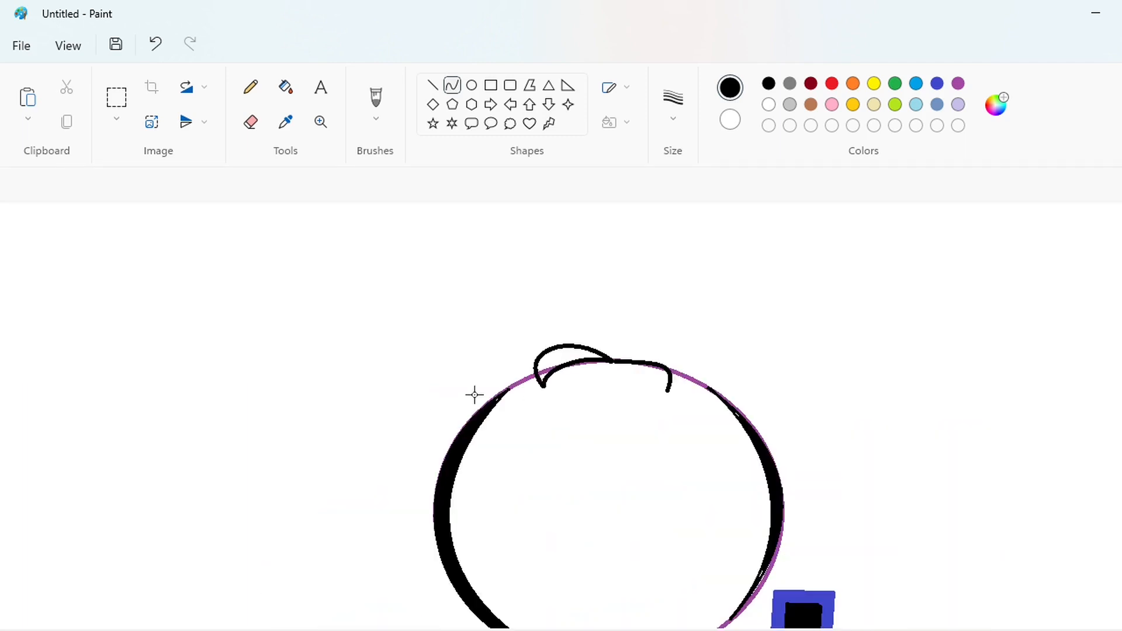
mouse_move(538, 356)
left_mouse_down()
mouse_move(527, 395)
mouse_move(515, 355)
left_mouse_up()
Step: Draw the matching black curled hair locks to the right of the ellipse's top centre
scroll(324, 396, "down", 2)
mouse_move(646, 281)
left_mouse_down()
mouse_move(671, 271)
mouse_move(659, 260)
mouse_move(707, 240)
left_mouse_up()
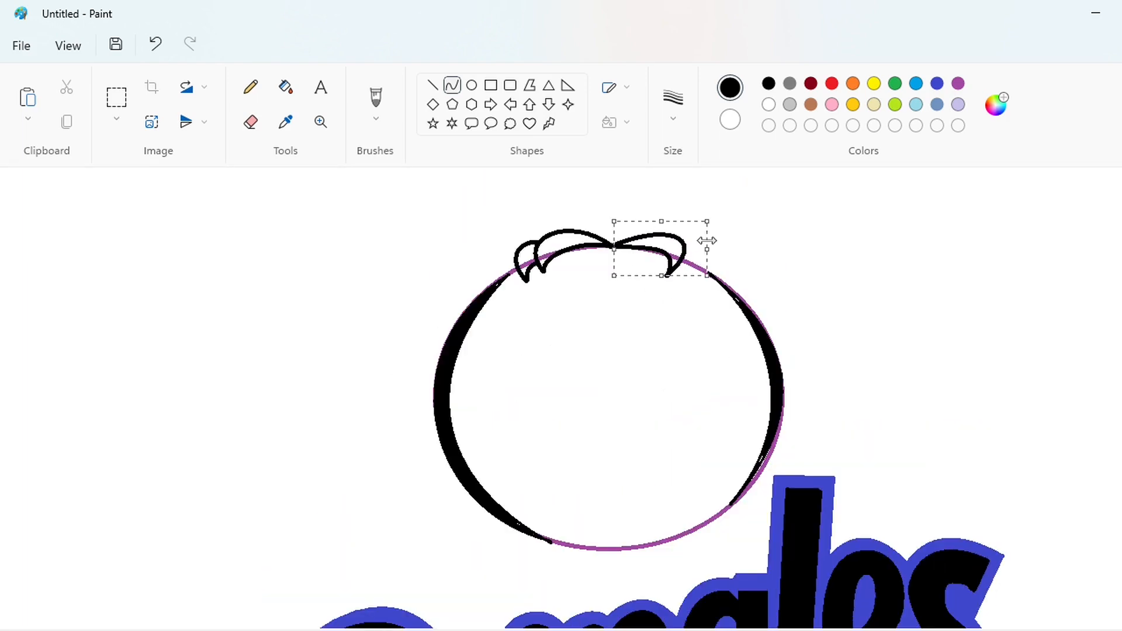
key("ctrl+z")
mouse_move(614, 246)
left_mouse_down()
mouse_move(667, 275)
mouse_move(667, 220)
left_mouse_up()
left_click_drag(678, 237, 704, 243)
left_click(803, 255)
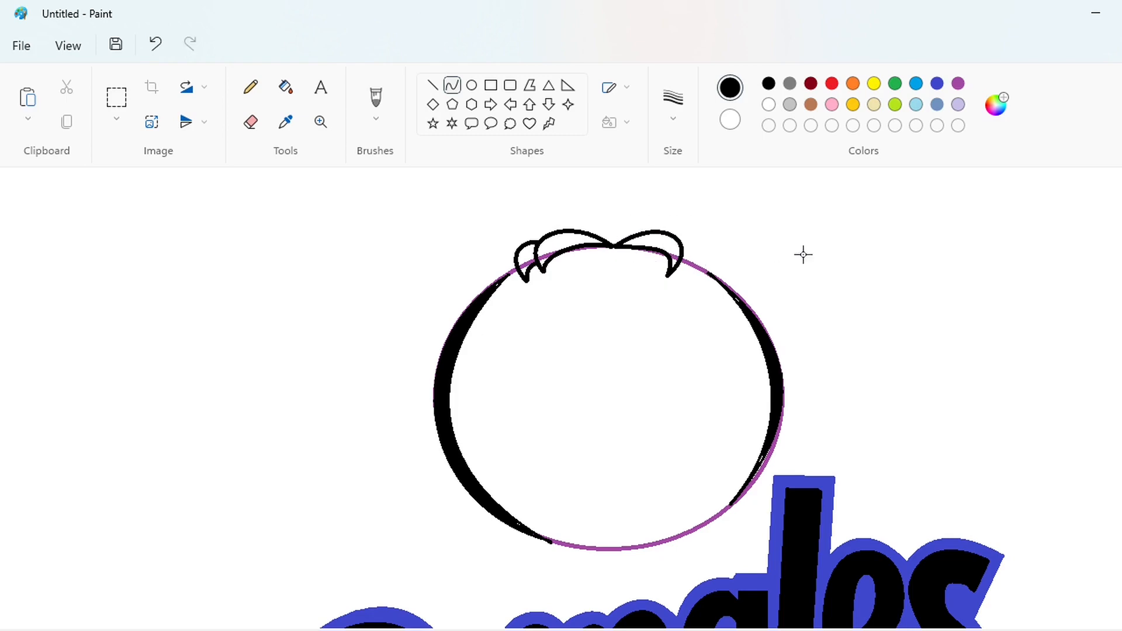
left_click(433, 85)
left_click(452, 85)
mouse_move(661, 233)
left_mouse_down()
mouse_move(698, 270)
mouse_move(689, 228)
mouse_move(702, 235)
left_mouse_up()
Step: Remove the purple ellipse outline by filling the background, face and hair locks purple and refilling them white
left_click(286, 87)
left_click(958, 84)
left_click(836, 269)
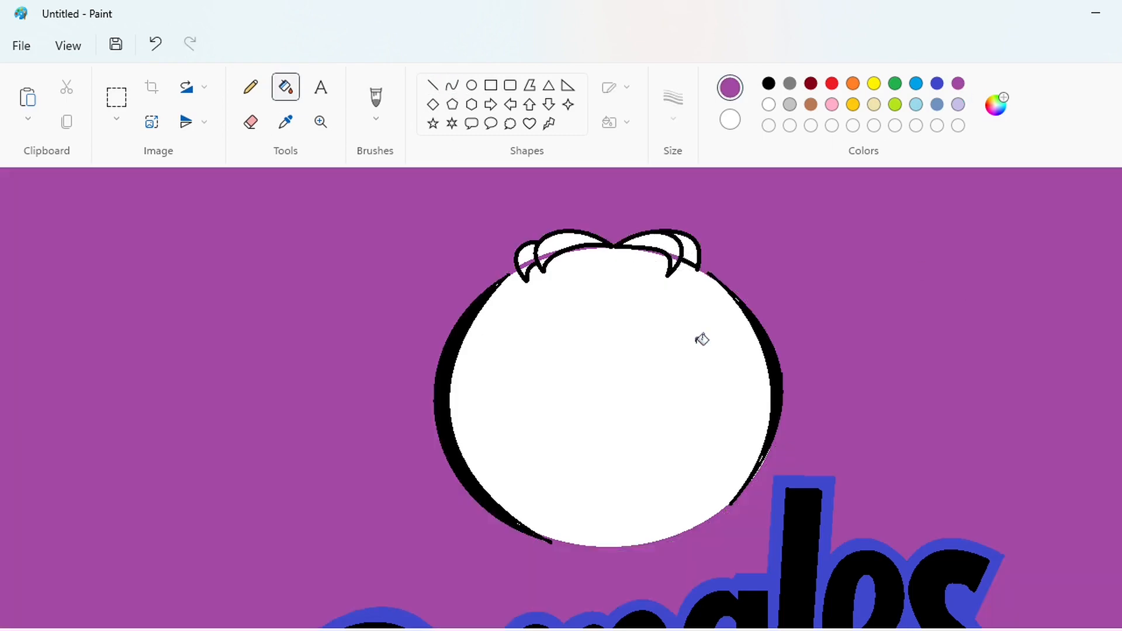
left_click(701, 338)
left_click(658, 240)
left_click(561, 240)
left_click(528, 254)
left_click(769, 105)
scroll(992, 496, "down", 2)
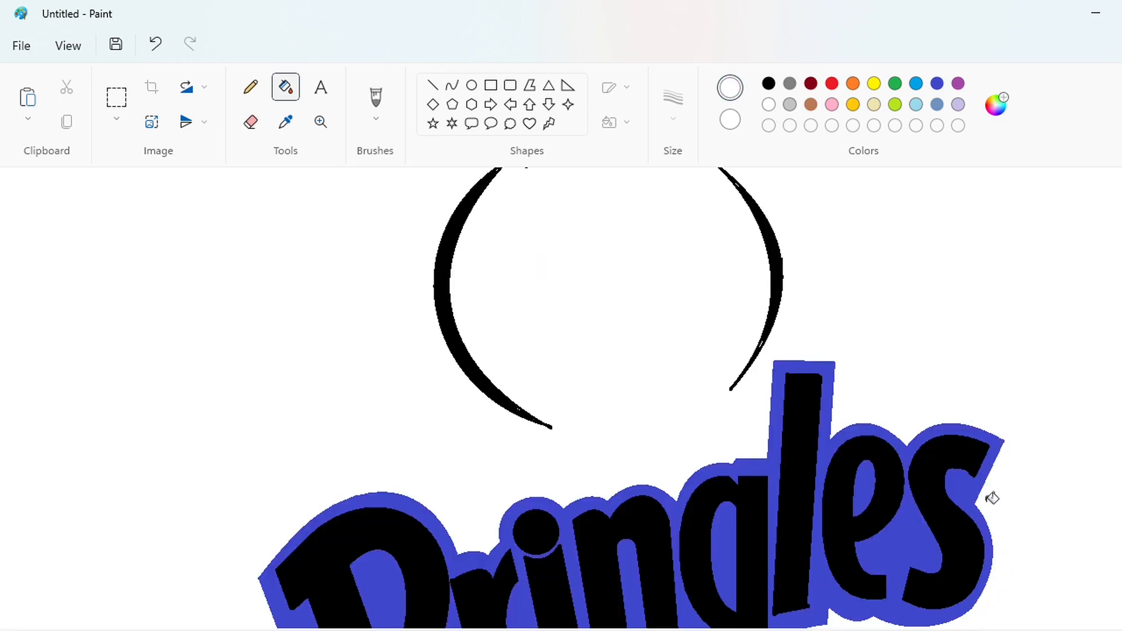
scroll(992, 496, "up", 2)
Step: Touch up the small white gaps in the black side crescents with the Pencil tool
left_click(250, 87)
left_click(769, 84)
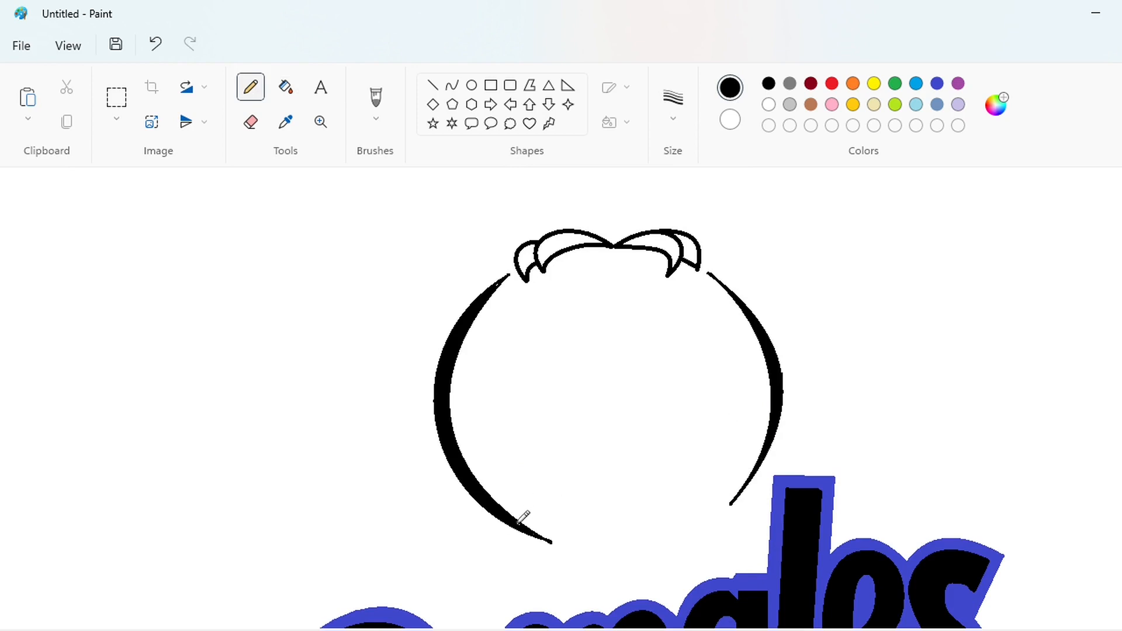
left_click(433, 86)
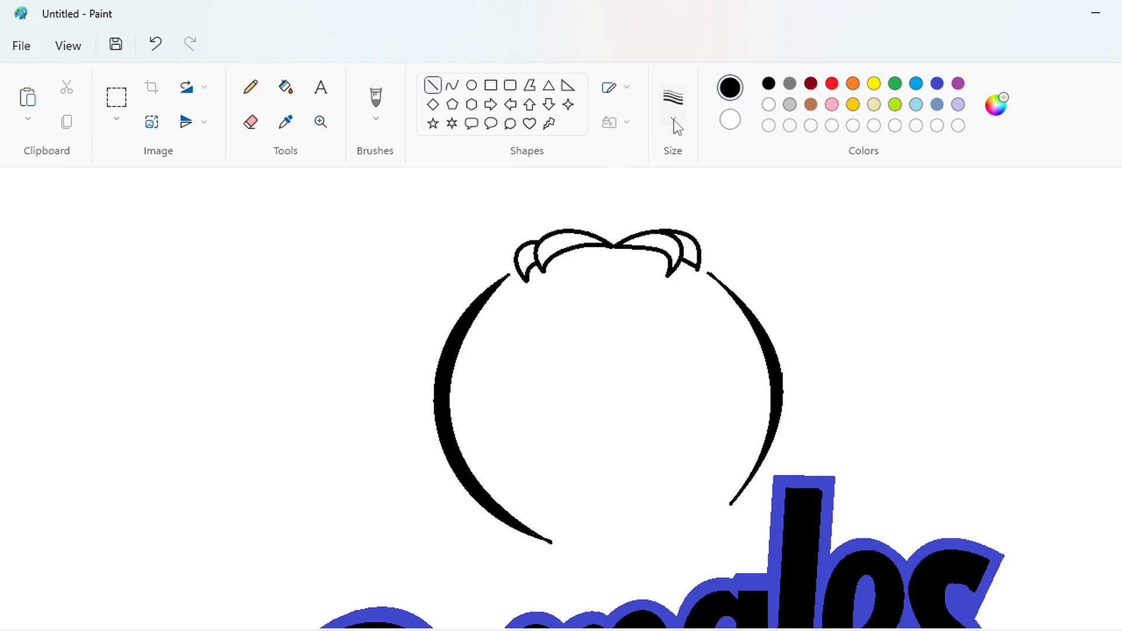
left_click(769, 105)
left_click(1059, 630)
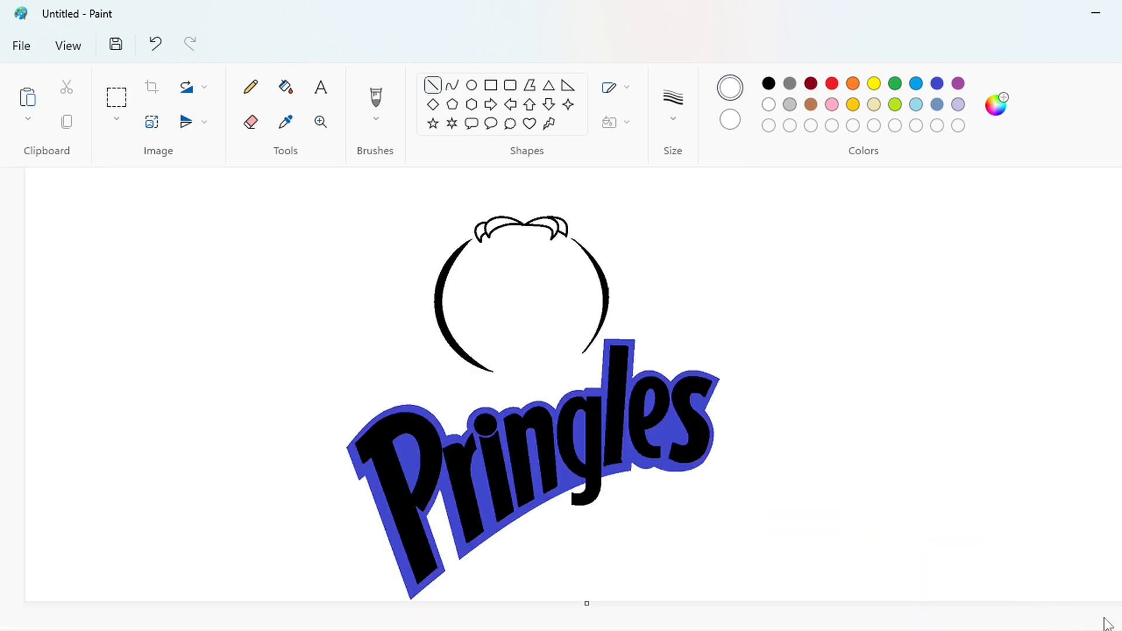
Step: Place a copy of the head outline in the empty area right of the wordmark and fill its stray letter fragments white
left_click(125, 100)
left_click_drag(374, 189, 663, 383)
left_click_drag(523, 322, 957, 359)
left_click(284, 89)
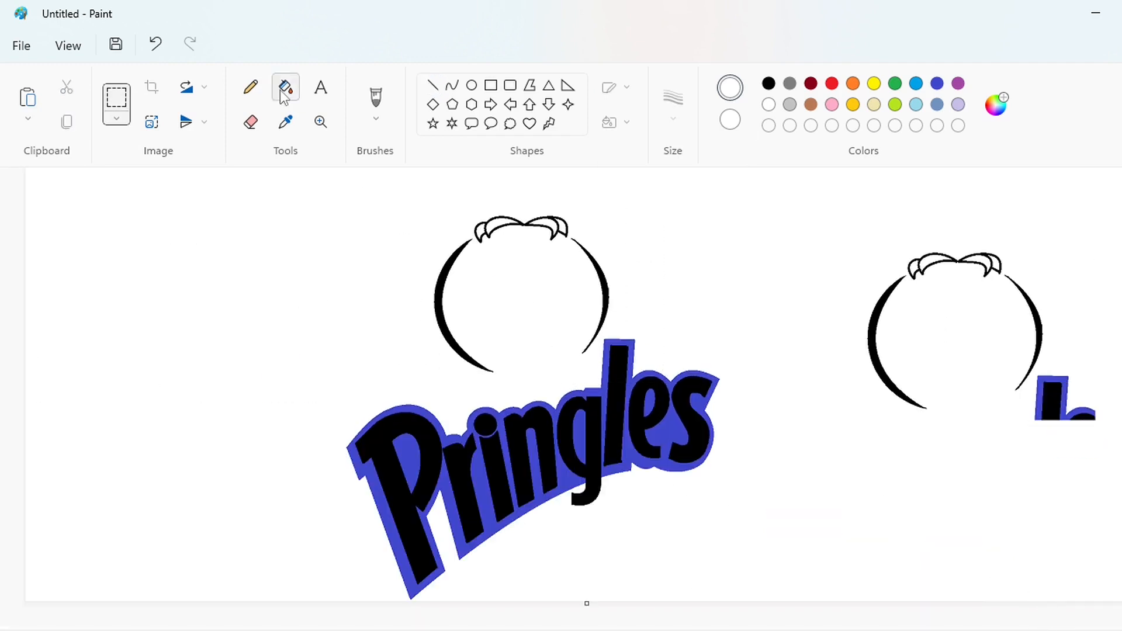
left_click(1051, 403)
left_click(1066, 403)
left_click(1081, 418)
Step: Erase the original head outline and hair above the wordmark by filling them white
left_click(605, 280)
left_click(441, 316)
left_click(564, 225)
Step: Paste a copy of the head outline above the wordmark, enlarge it and position it left of the l's top
left_click(116, 96)
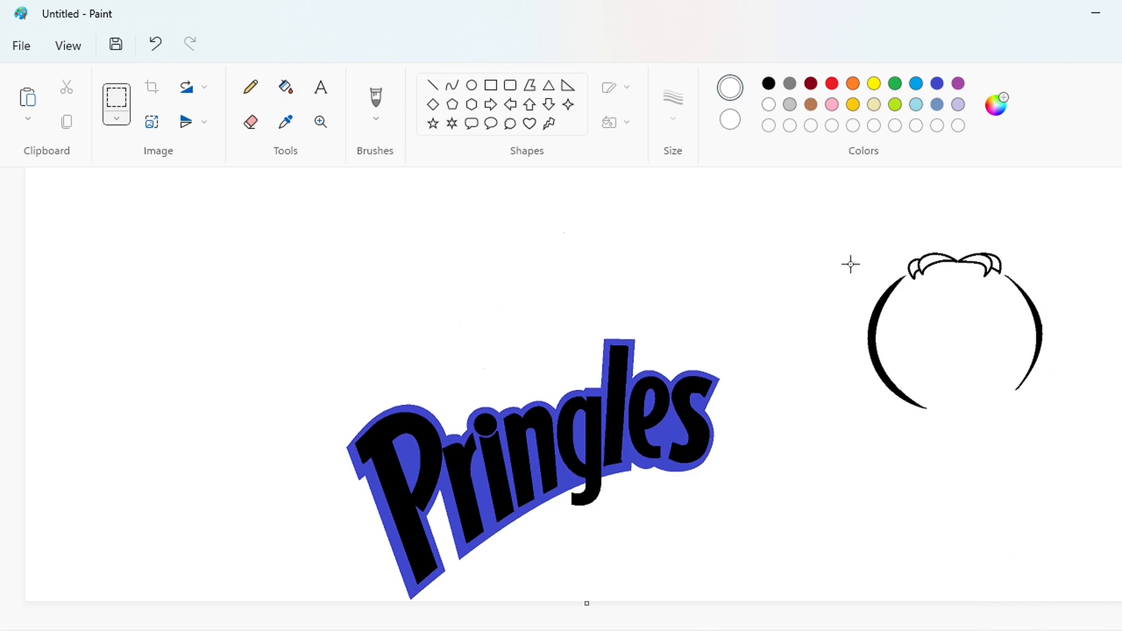
left_click_drag(817, 213, 1098, 460)
key("ctrl+c")
key("ctrl+v")
left_click_drag(221, 337, 552, 312)
left_click_drag(650, 427, 703, 445)
left_click_drag(565, 351, 489, 315)
left_click(813, 529)
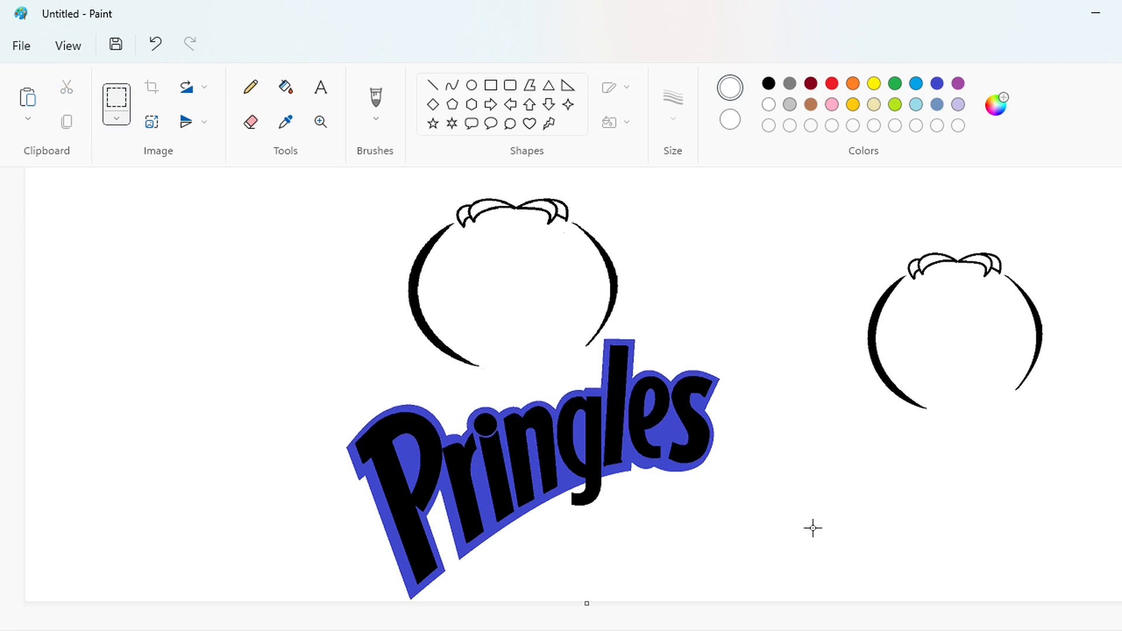
left_click(1052, 630)
left_click_drag(526, 630, 784, 630)
left_click(453, 85)
left_click(769, 83)
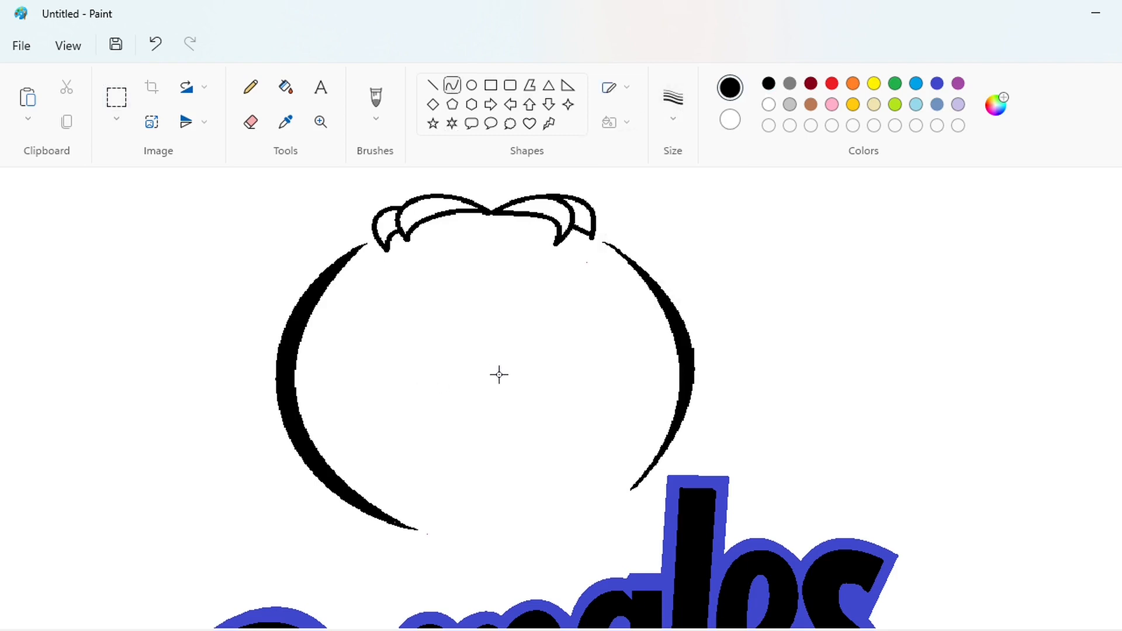
mouse_move(514, 369)
left_mouse_down()
mouse_move(363, 318)
mouse_move(357, 294)
left_mouse_up()
mouse_move(458, 361)
left_mouse_down()
mouse_move(280, 459)
mouse_move(279, 449)
left_mouse_up()
key("ctrl+z")
left_click_drag(539, 362, 336, 319)
left_click_drag(453, 375, 497, 472)
left_click_drag(391, 450, 291, 472)
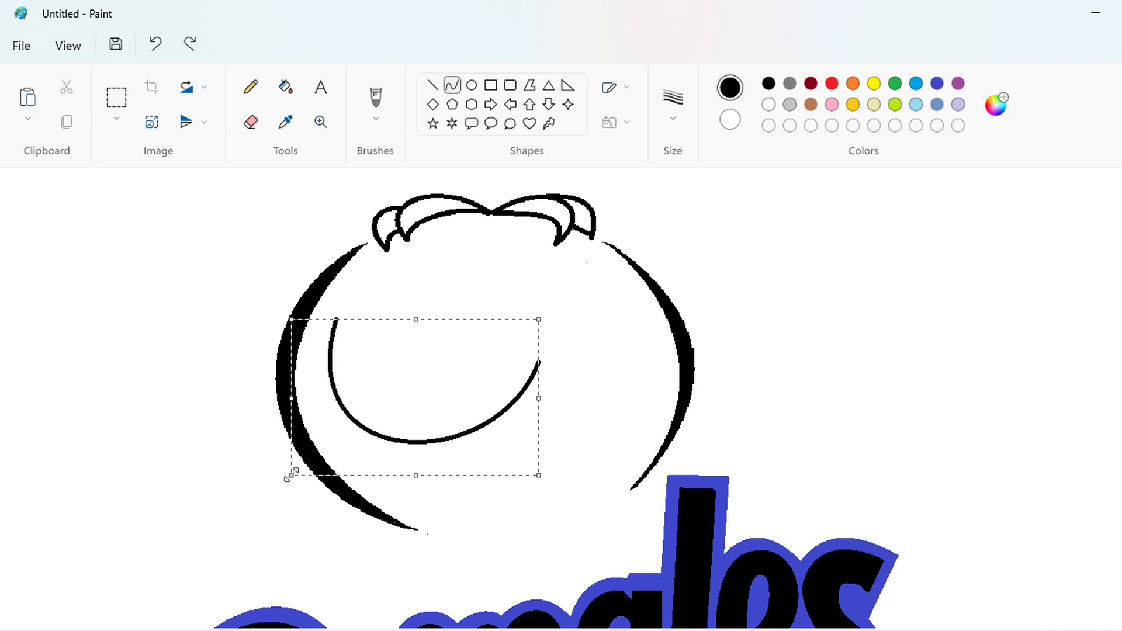
key("ctrl+z")
Step: Draw the lower edge of the moustache's left half as two joined black curves from the face's centre up to the left
left_click_drag(544, 349, 431, 431)
left_click_drag(487, 390, 490, 449)
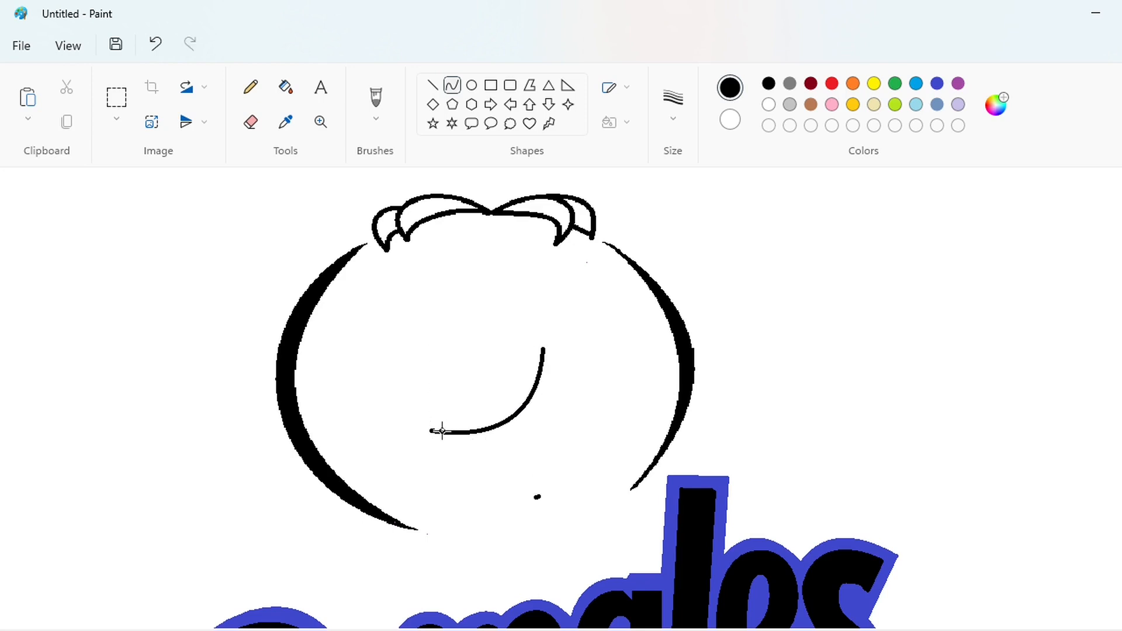
key("ctrl+z")
left_click_drag(443, 432, 330, 363)
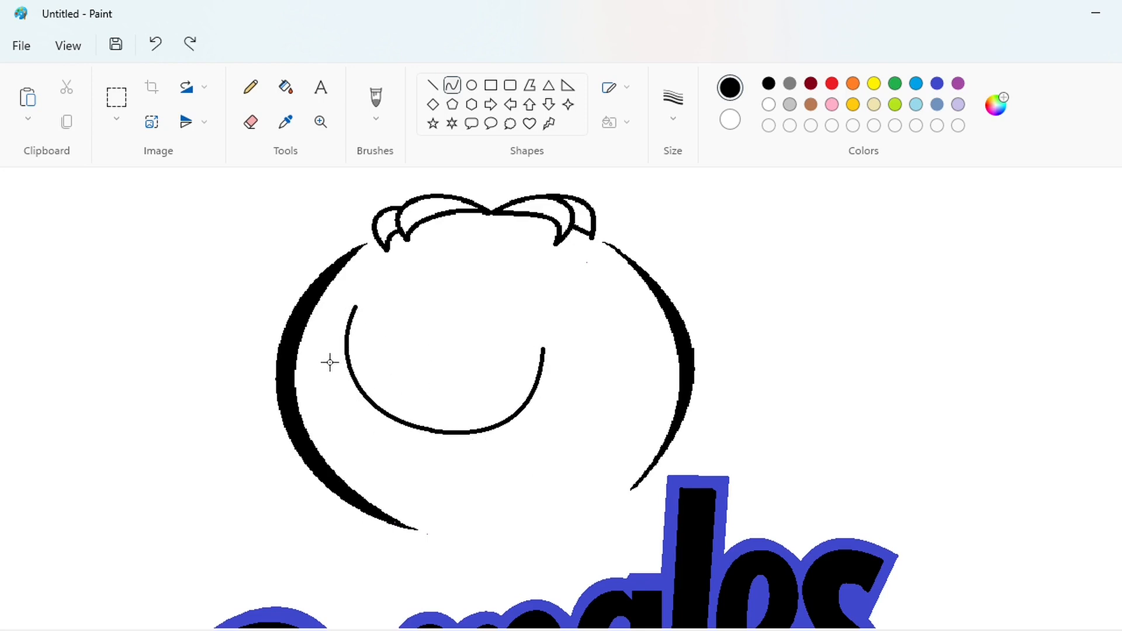
left_click(491, 484)
Step: Close the moustache's left half with wavy black curves along its upper edge to the pointed left tip
mouse_move(542, 348)
left_mouse_down()
mouse_move(419, 329)
mouse_move(550, 303)
left_mouse_up()
left_click_drag(472, 300, 469, 280)
left_click(612, 353)
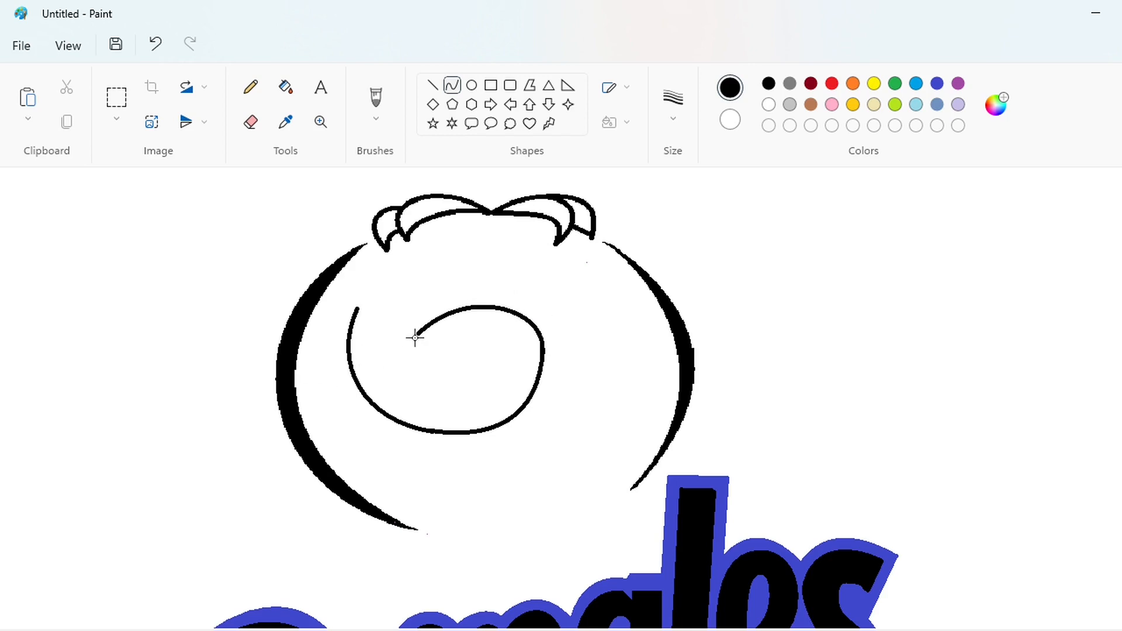
mouse_move(415, 337)
left_mouse_down()
mouse_move(359, 308)
mouse_move(400, 351)
left_mouse_up()
left_click_drag(370, 339, 351, 353)
left_click(440, 401)
Step: Draw the moustache's smaller right half with black curves: a rounded lower edge and a wavy upper edge ending in a pointed tip
mouse_move(542, 348)
left_mouse_down()
mouse_move(628, 371)
mouse_move(586, 401)
mouse_move(601, 413)
left_mouse_up()
left_click(649, 438)
left_click_drag(630, 372, 624, 286)
left_click_drag(629, 339, 648, 350)
left_click_drag(647, 301, 647, 294)
left_click(764, 321)
mouse_move(541, 338)
left_mouse_down()
mouse_move(556, 301)
mouse_move(621, 287)
mouse_move(634, 305)
left_mouse_up()
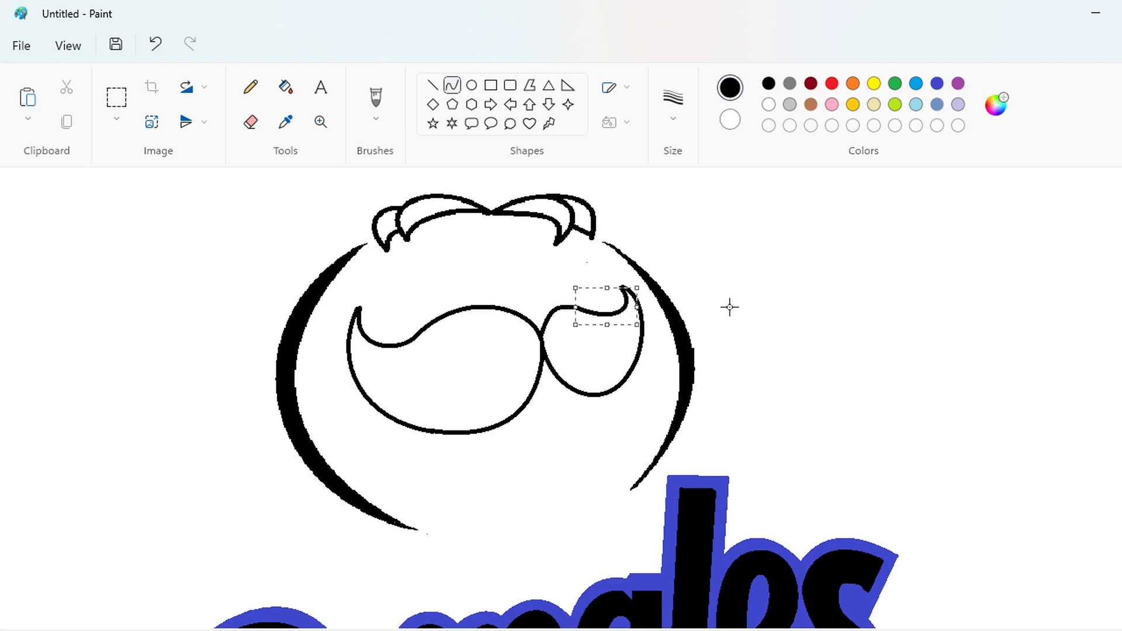
left_click(799, 404)
Step: Draw a wavy black strand line across the moustache's left half, from the centre to the left edge below the tip
left_click(673, 99)
left_click(684, 265)
left_click_drag(538, 338, 355, 312)
key("ctrl+z")
mouse_move(540, 337)
left_mouse_down()
mouse_move(351, 351)
mouse_move(352, 328)
left_mouse_up()
left_click_drag(493, 329, 496, 272)
mouse_move(412, 354)
left_mouse_down()
mouse_move(409, 449)
mouse_move(438, 440)
mouse_move(396, 436)
left_mouse_up()
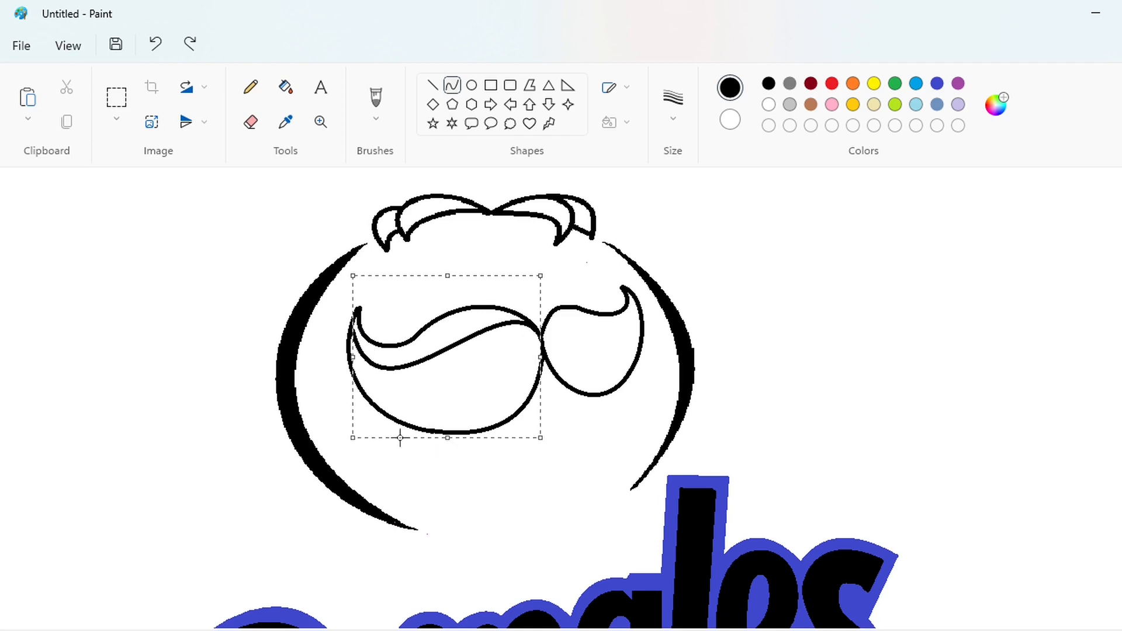
left_click_drag(540, 347, 358, 381)
mouse_move(430, 380)
left_mouse_down()
mouse_move(461, 427)
mouse_move(550, 492)
left_mouse_up()
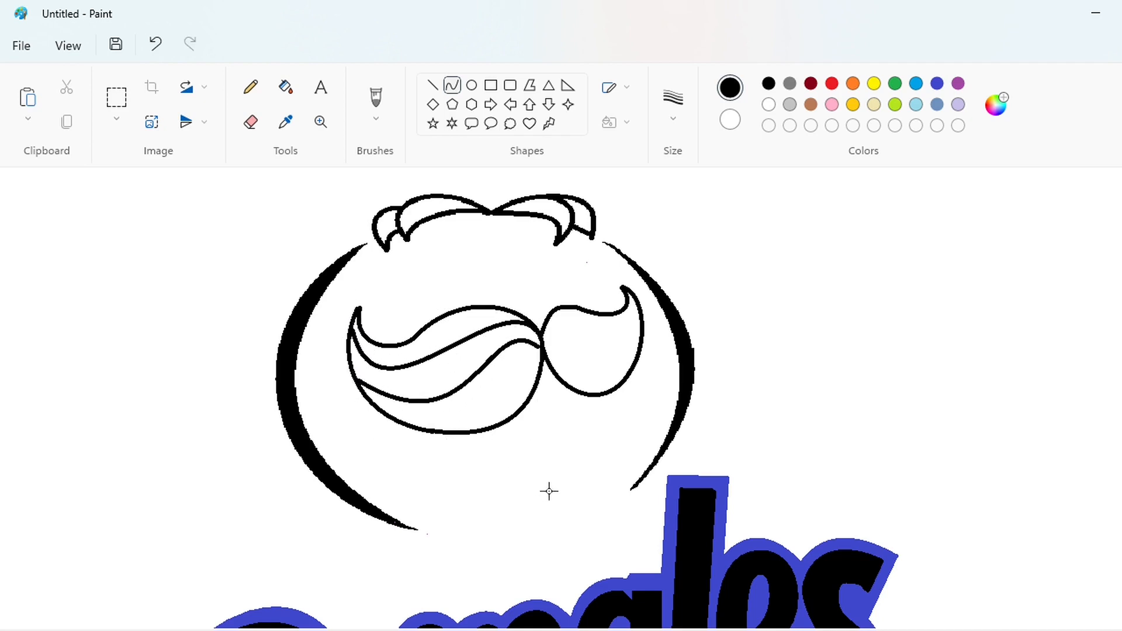
key("ctrl+z")
left_click_drag(541, 344, 353, 371)
left_click_drag(491, 345, 497, 283)
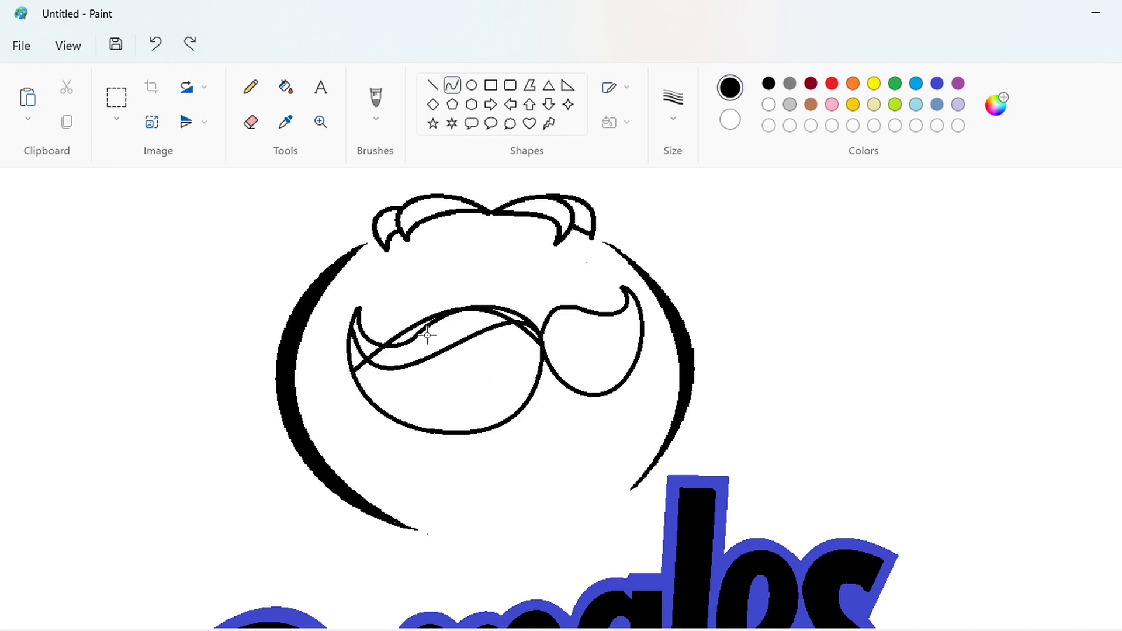
mouse_move(423, 348)
left_mouse_down()
mouse_move(457, 467)
mouse_move(383, 450)
left_mouse_up()
key("ctrl+z")
Step: Draw a second wavy strand line across the moustache's left half and two across its right half
left_click_drag(542, 347, 353, 373)
left_click_drag(492, 352, 503, 299)
mouse_move(423, 354)
left_mouse_down()
mouse_move(432, 400)
mouse_move(472, 464)
left_mouse_up()
mouse_move(544, 333)
left_mouse_down()
mouse_move(639, 306)
mouse_move(582, 304)
mouse_move(609, 348)
mouse_move(640, 341)
left_mouse_up()
mouse_move(584, 343)
left_mouse_down()
mouse_move(580, 319)
mouse_move(610, 390)
left_mouse_up()
Step: Draw two small upright black ellipses as eyes above the moustache
left_click(471, 85)
left_click_drag(432, 251, 453, 286)
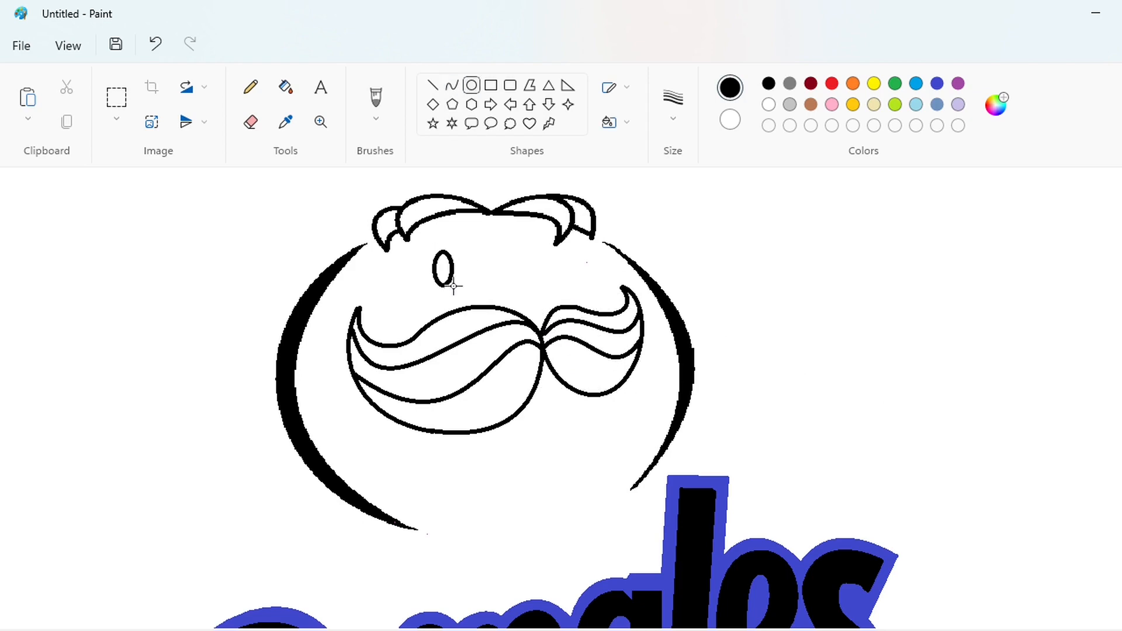
left_click_drag(527, 243, 549, 276)
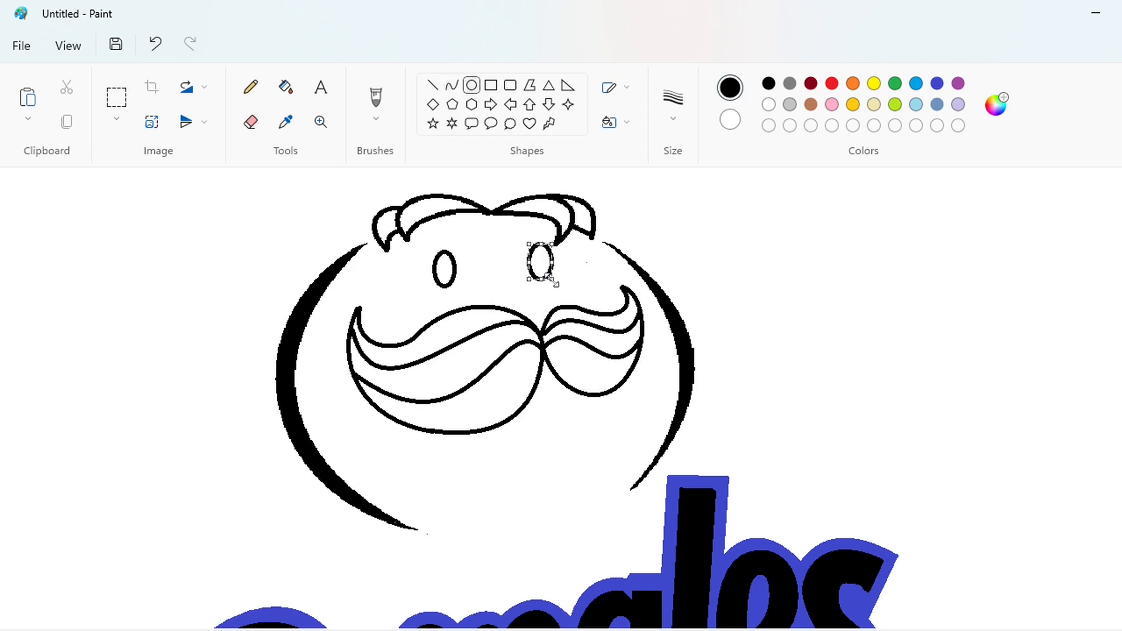
Step: Nudge the right eye's ellipse up and to the left so it sits slightly higher than the left eye
key("Up")
key("Up")
key("Up")
key("Up")
key("Up")
key("Up")
key("Up")
key("Up")
key("Up")
key("Up")
key("Left")
key("Left")
key("Left")
key("Left")
key("Left")
key("Left")
key("Left")
key("Left")
key("Down")
key("Down")
key("Down")
key("Down")
key("Down")
key("Down")
left_click(619, 278)
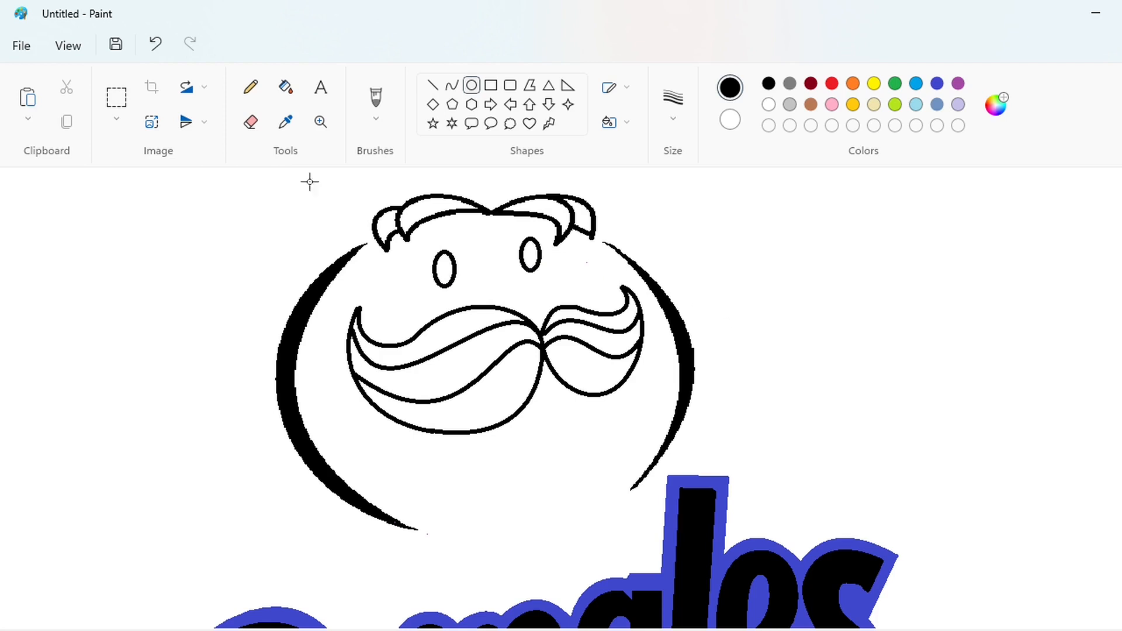
Step: Fill both eyes black and add a small white elliptical highlight inside each one
left_click(286, 87)
left_click(445, 269)
left_click(532, 252)
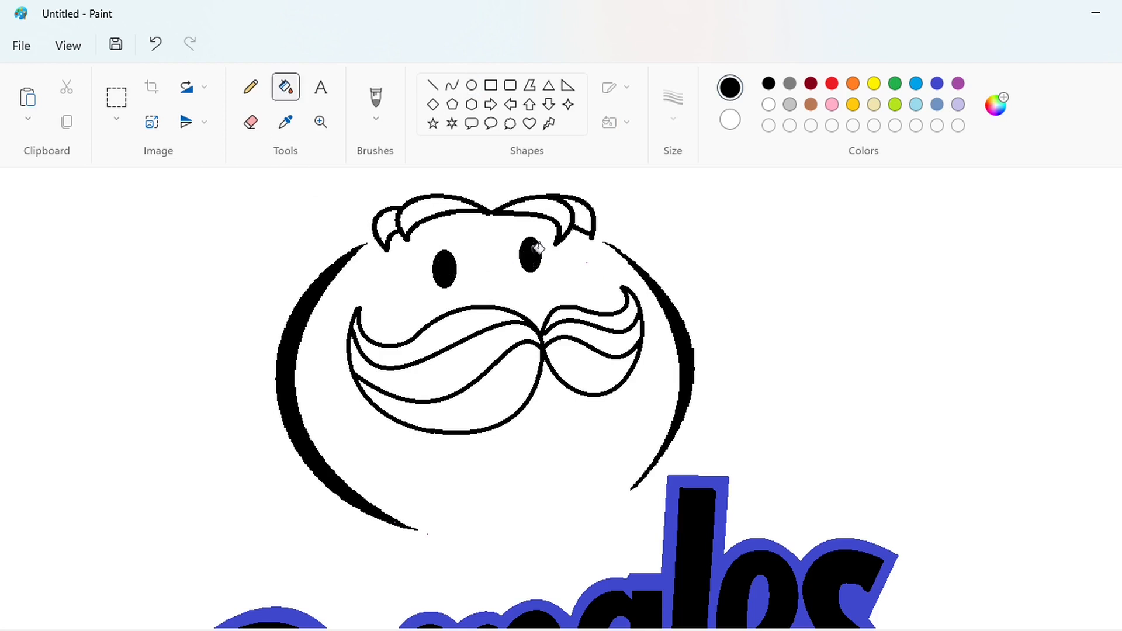
left_click(471, 85)
left_click(769, 104)
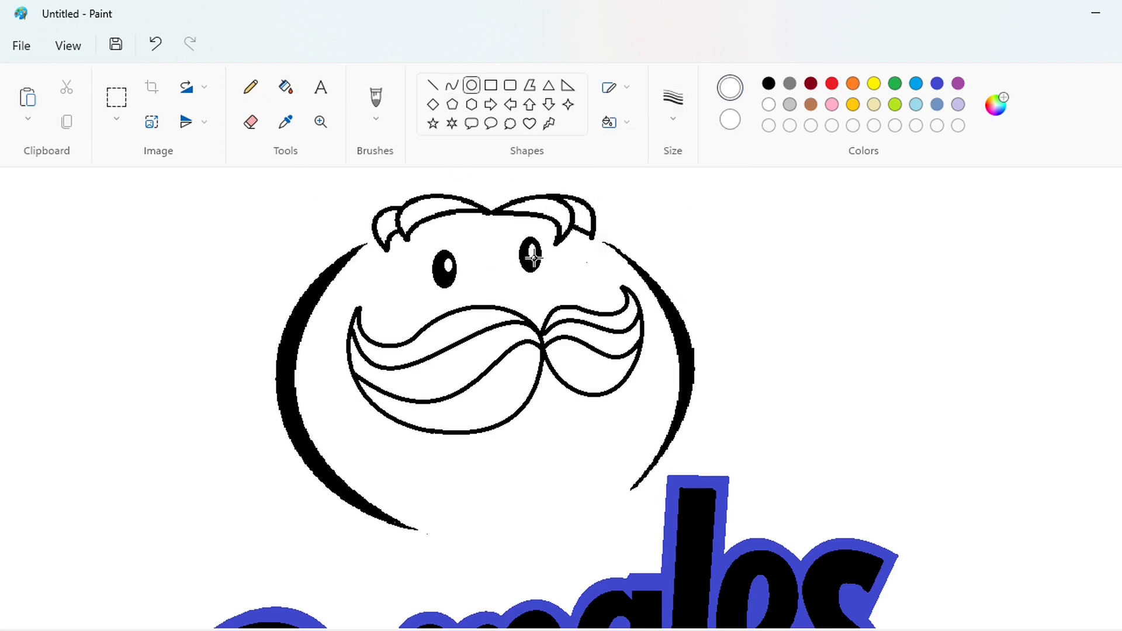
Step: Draw a bow tie outline with 3px blue straight lines between the face and the wordmark
scroll(977, 469, "down", 2)
scroll(977, 470, "up", 2)
scroll(977, 469, "down", 2)
left_click(433, 85)
left_click(674, 117)
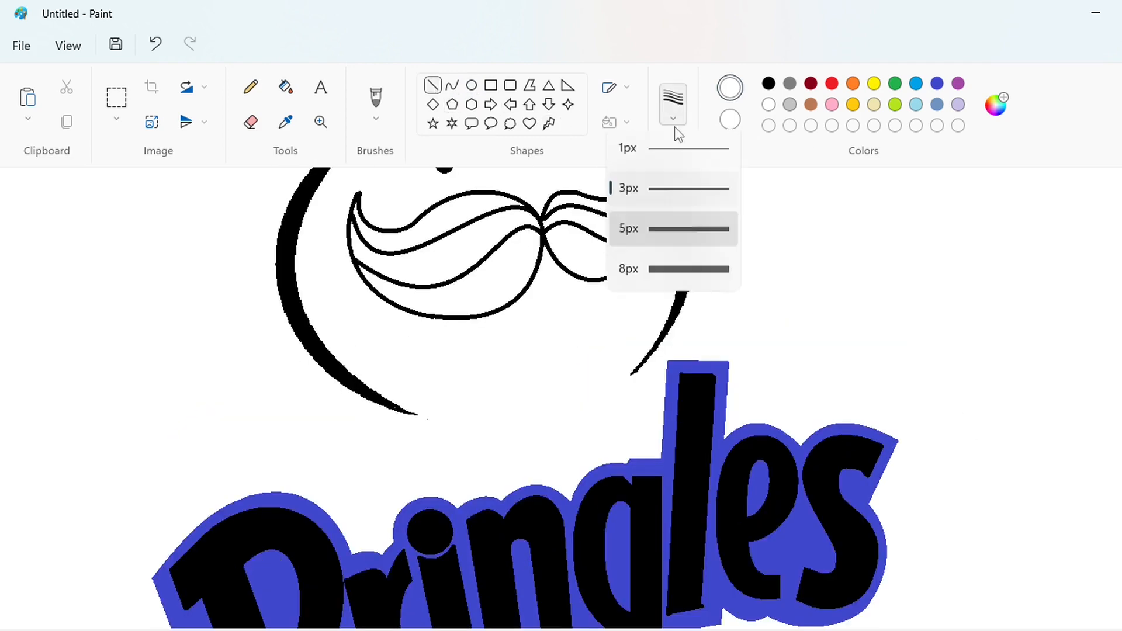
left_click(649, 185)
left_click(769, 83)
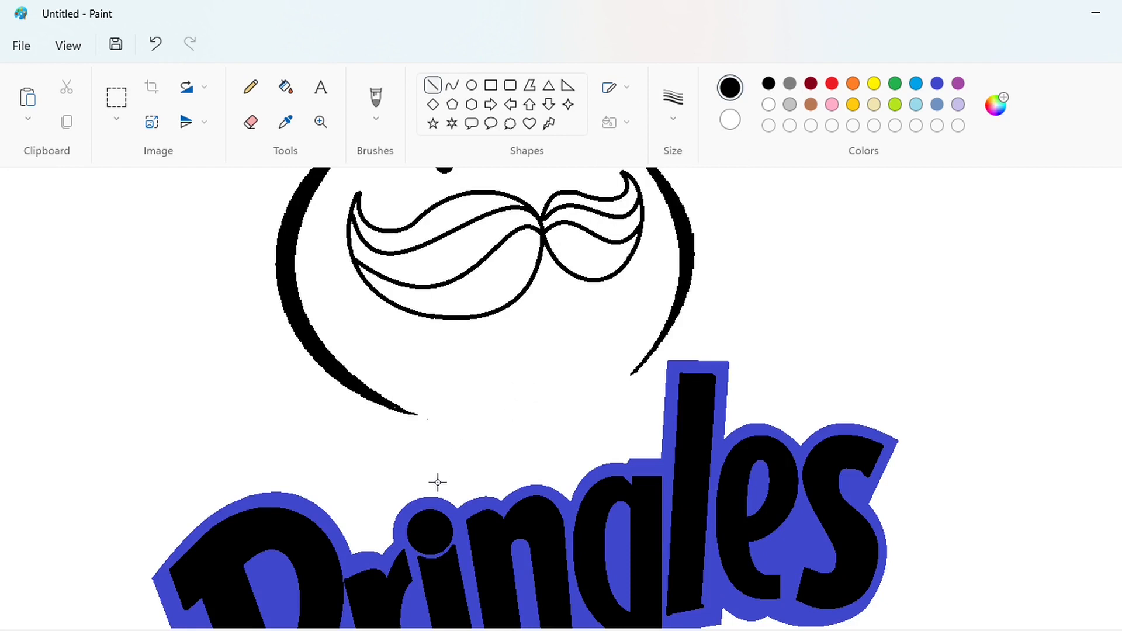
left_click(939, 84)
mouse_move(444, 498)
left_mouse_down()
mouse_move(540, 422)
mouse_move(610, 464)
mouse_move(612, 361)
mouse_move(541, 401)
left_mouse_up()
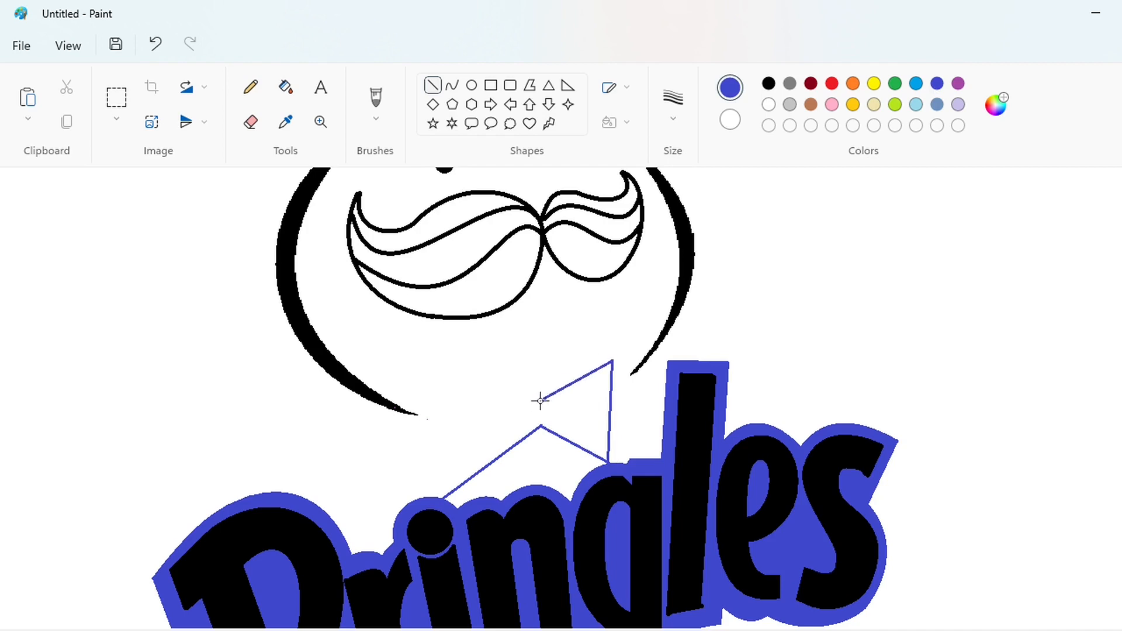
mouse_move(435, 497)
left_mouse_down()
mouse_move(420, 377)
mouse_move(542, 400)
left_mouse_up()
Step: Thicken the bow tie's border by drawing parallel blue lines along its outline and filling the gap between them blue
left_click(1032, 629)
left_click(1043, 629)
left_click_drag(443, 627, 707, 627)
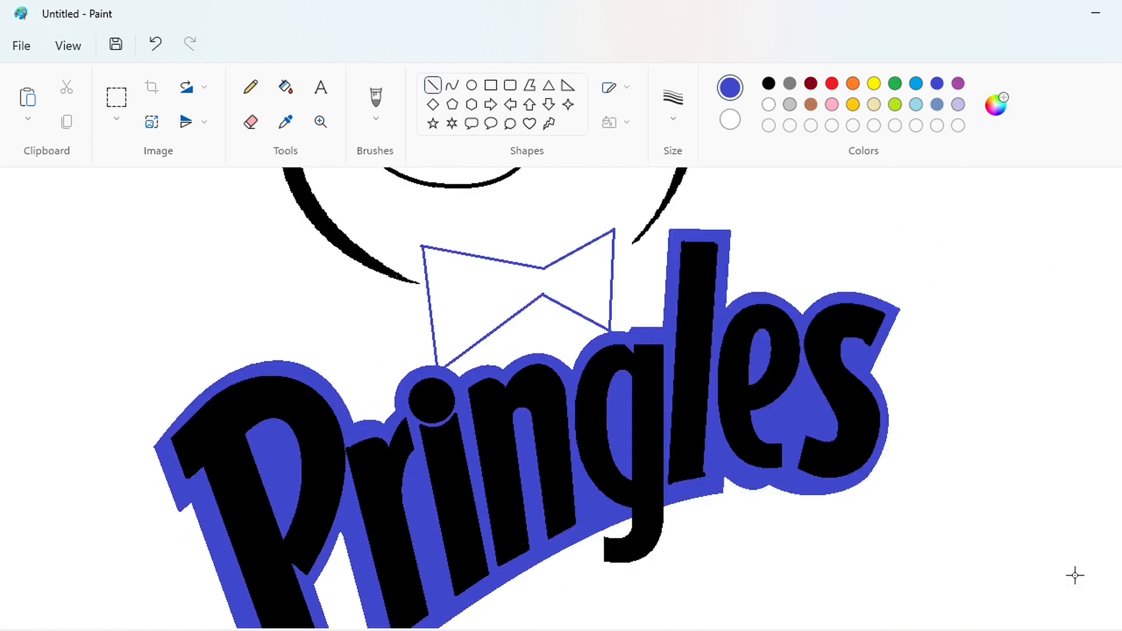
left_click(1075, 629)
left_click_drag(497, 629, 649, 628)
mouse_move(348, 534)
left_mouse_down()
mouse_move(329, 317)
mouse_move(557, 348)
left_mouse_up()
mouse_move(557, 347)
left_mouse_down()
mouse_move(674, 279)
mouse_move(676, 439)
mouse_move(554, 367)
mouse_move(353, 488)
mouse_move(344, 519)
left_mouse_up()
left_click(286, 86)
left_click(683, 359)
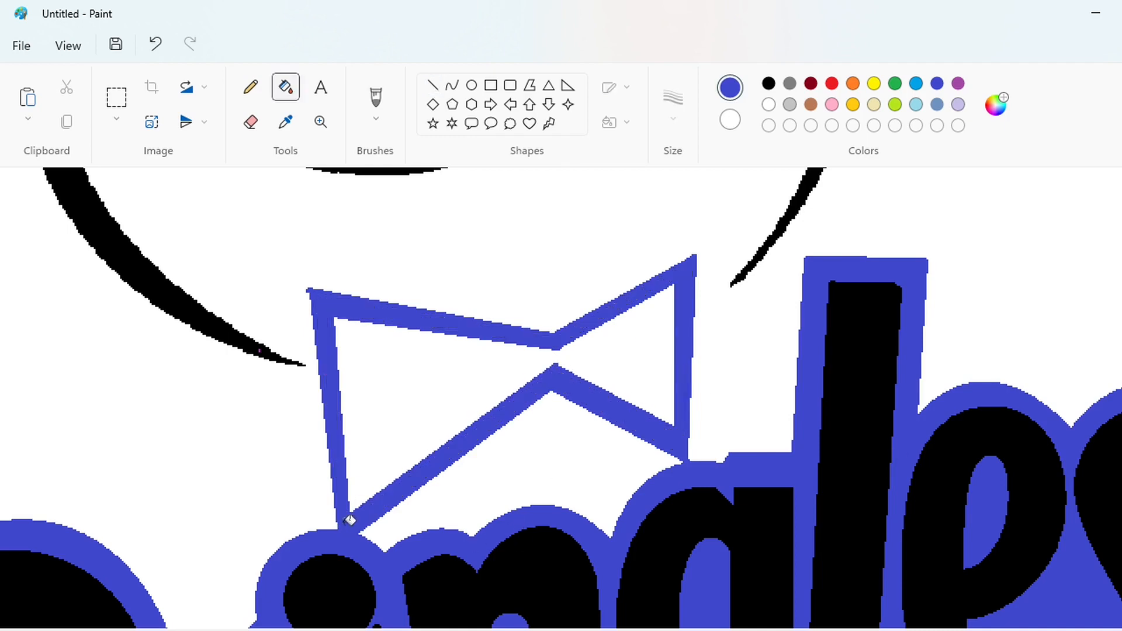
Step: Hide the spare hair copy beside the logo by filling it white and extend the canvas slightly downward
scroll(1045, 615, "down", 3)
left_click(769, 105)
left_click(875, 337)
left_click(1041, 315)
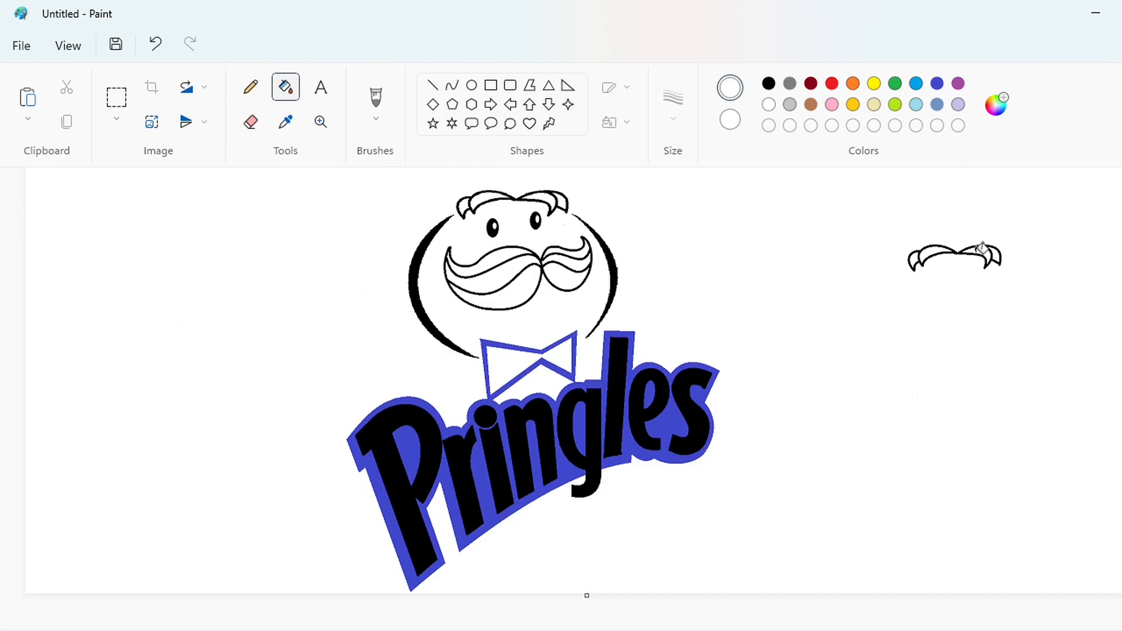
left_click(986, 256)
left_click_drag(593, 602, 589, 630)
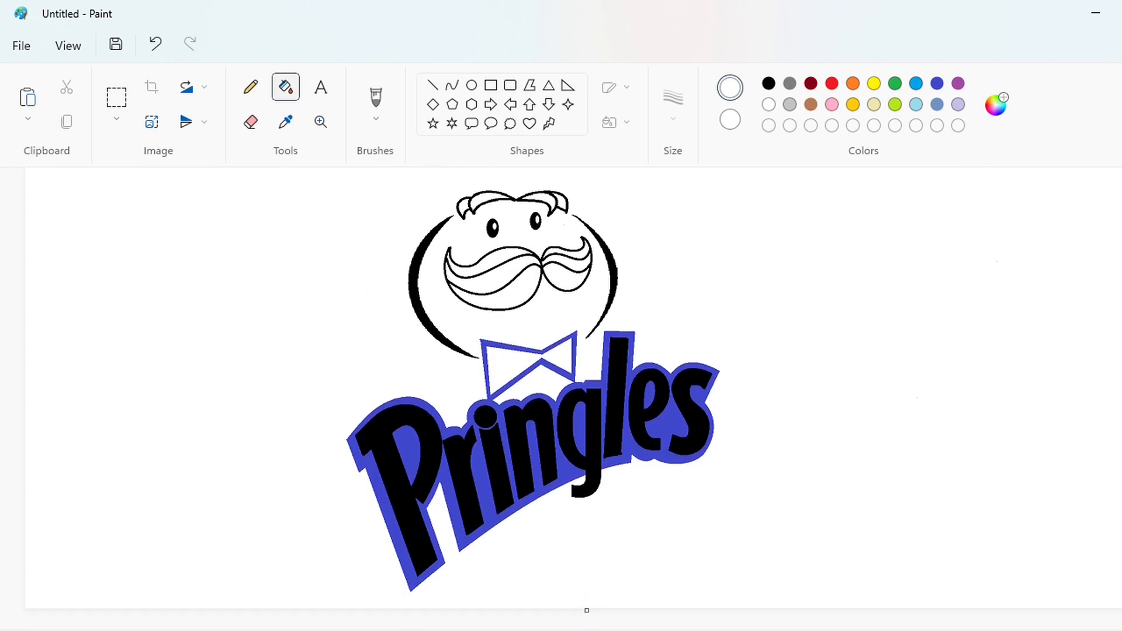
Step: Fill the wordmark letters P, r, i, n, l, e and s white and the g purple
left_click(386, 459)
left_click(457, 469)
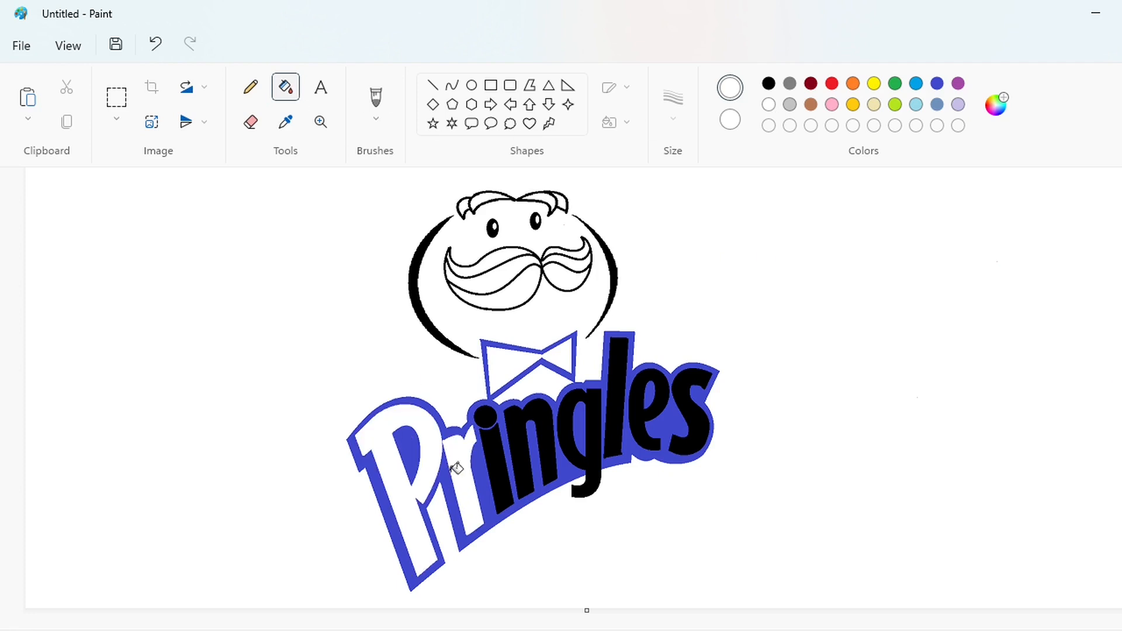
left_click(493, 458)
left_click(486, 418)
left_click(521, 421)
left_click(565, 425)
key("ctrl+z")
left_click(613, 416)
left_click(642, 405)
left_click(698, 409)
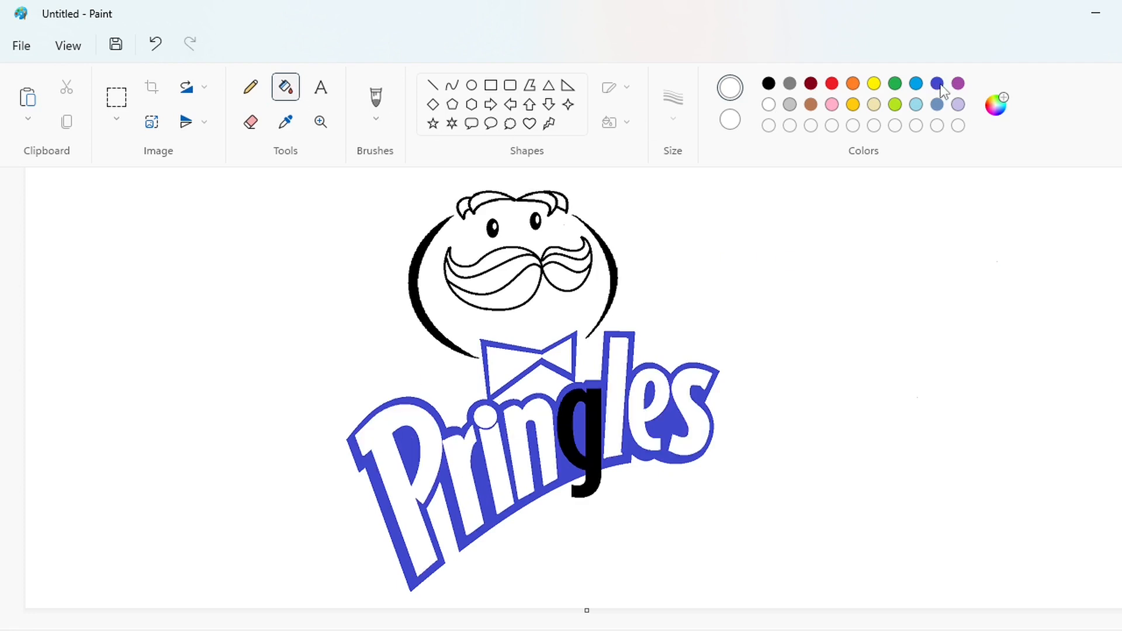
left_click(958, 83)
left_click(589, 436)
Step: Mix two custom colours: a darker shade of the palette's brown and a darker shade of its red
left_click(811, 105)
left_click(996, 106)
left_click_drag(659, 201, 660, 251)
left_click(510, 556)
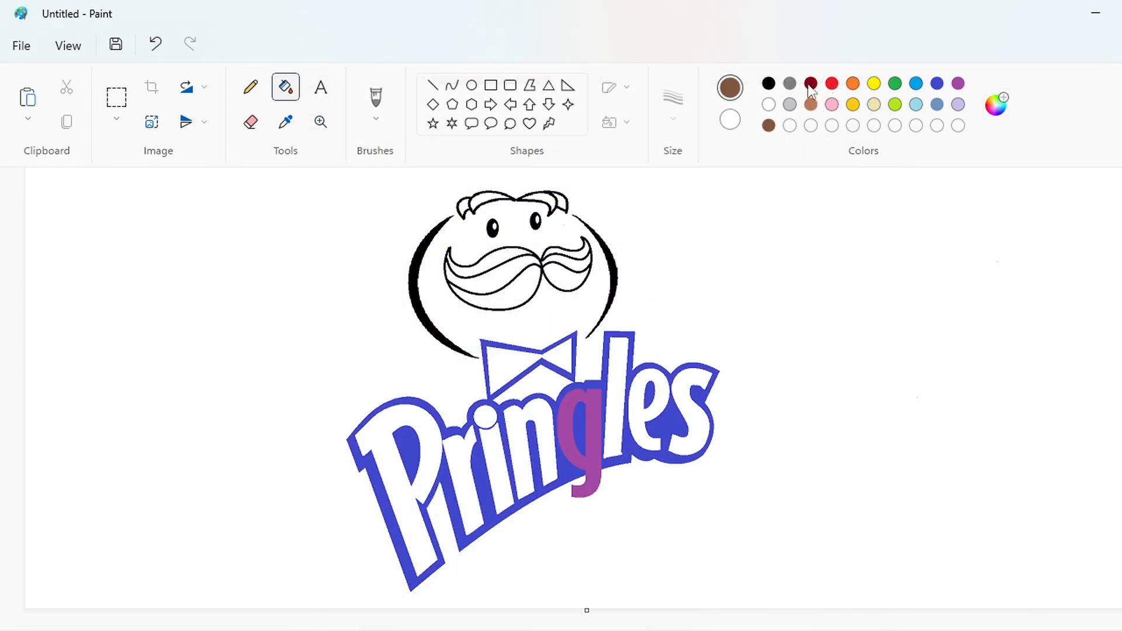
left_click(832, 83)
left_click(996, 105)
left_click(567, 541)
Step: Fill all hair and moustache sections with the custom brown and the bow tie with the custom red
left_click(485, 196)
left_click(464, 206)
left_click(544, 196)
left_click(562, 201)
left_click(500, 259)
left_click(508, 273)
left_click(515, 290)
left_click(572, 254)
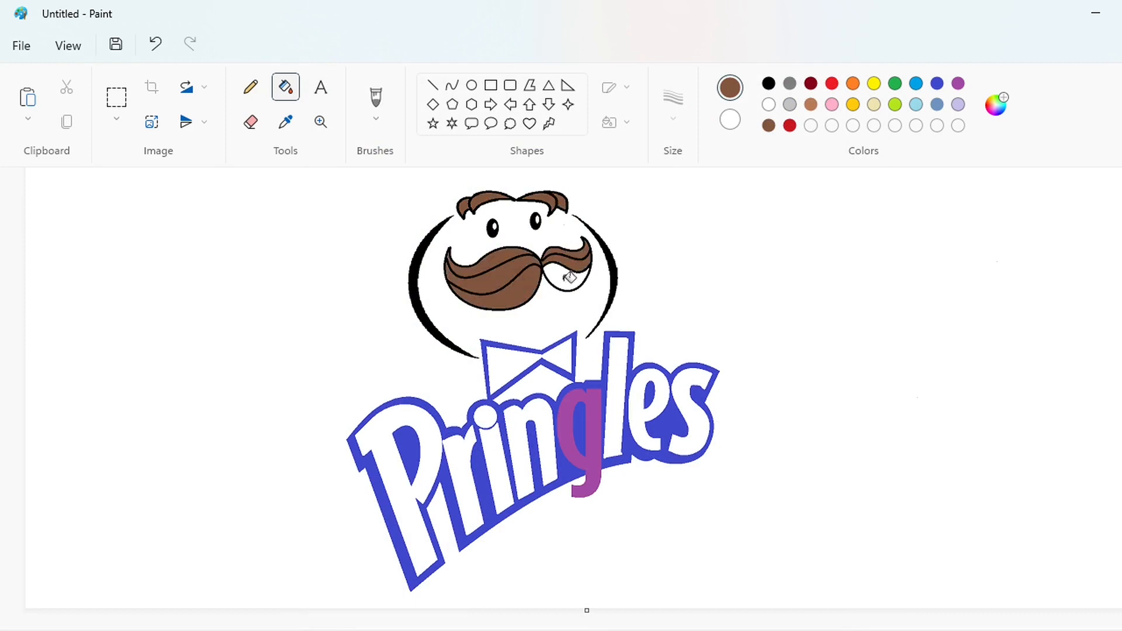
left_click(570, 277)
left_click(790, 125)
left_click(517, 358)
Step: Fill the letters P, r, i and n yellow, including the dot of the i
left_click(874, 83)
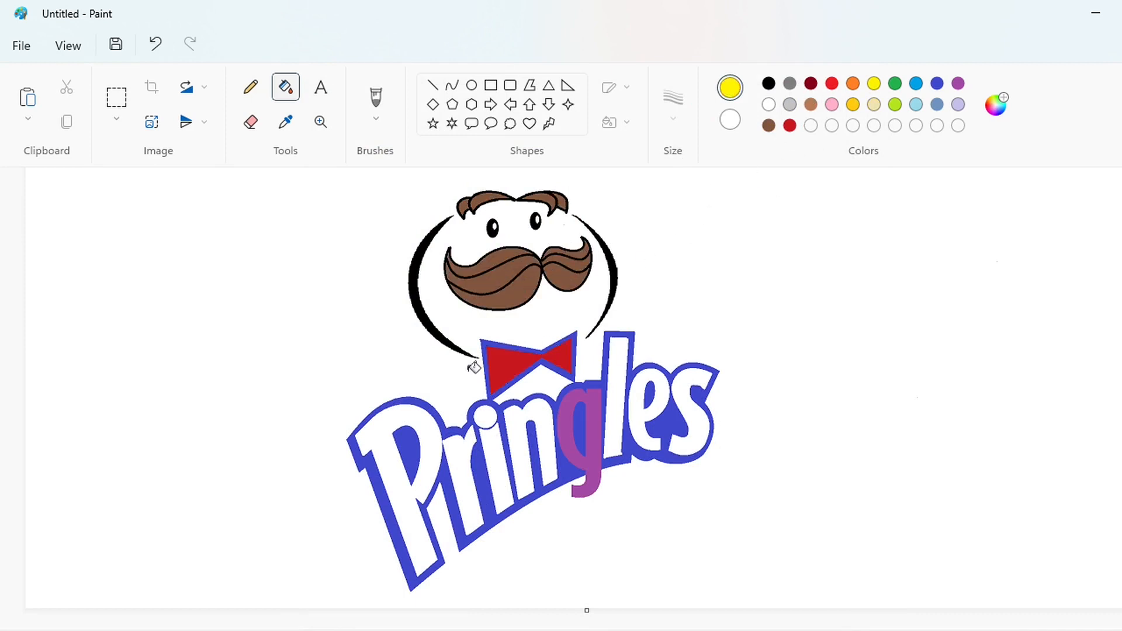
left_click(404, 514)
left_click(447, 485)
left_click(485, 418)
left_click(492, 471)
left_click(529, 456)
left_click(571, 436)
key("ctrl+z")
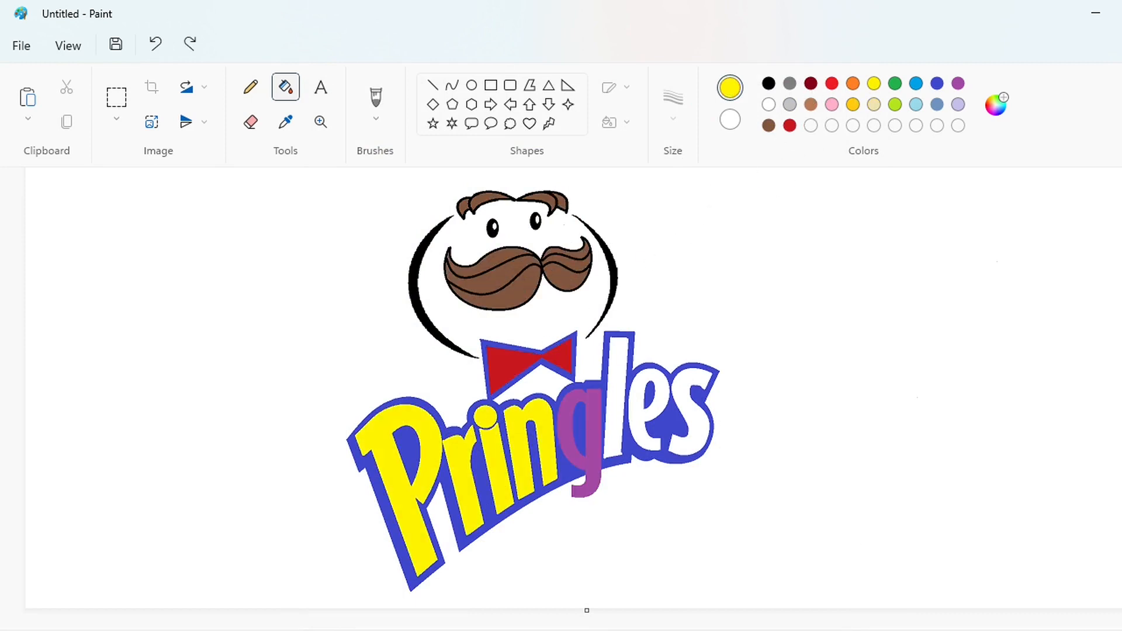
Step: Draw a blue curved outline around the g's tail below the wordmark border and fill the enclosed gap blue
scroll(798, 593, "up", 2)
left_click(452, 85)
left_click(937, 83)
mouse_move(646, 388)
left_mouse_down()
mouse_move(594, 481)
mouse_move(564, 462)
left_mouse_up()
mouse_move(605, 429)
left_mouse_down()
mouse_move(589, 477)
mouse_move(557, 403)
left_mouse_up()
left_click(432, 86)
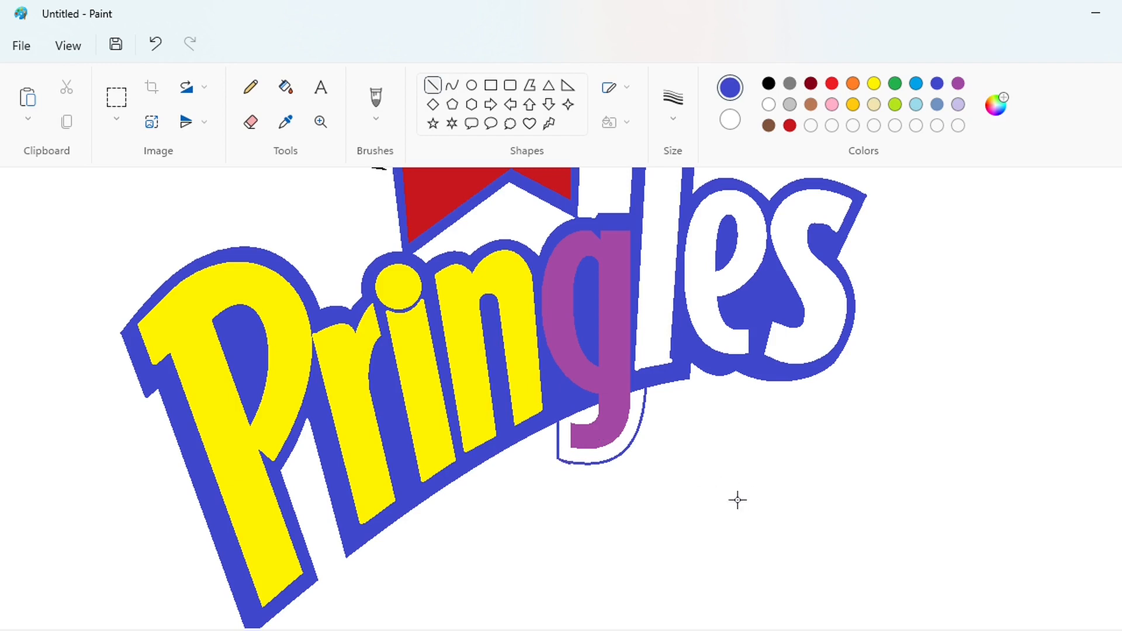
left_click(286, 87)
left_click(584, 456)
Step: Fill the remaining wordmark letters g, l, e and s yellow
scroll(573, 526, "down", 2)
left_click(874, 84)
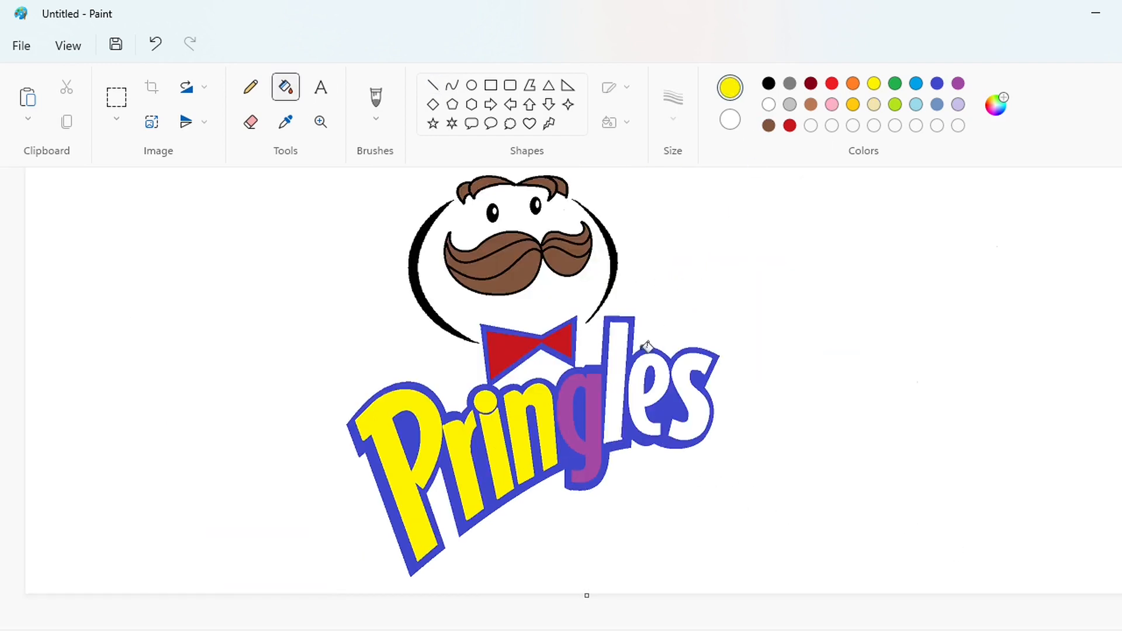
left_click(569, 406)
left_click(620, 390)
left_click(648, 391)
left_click(705, 399)
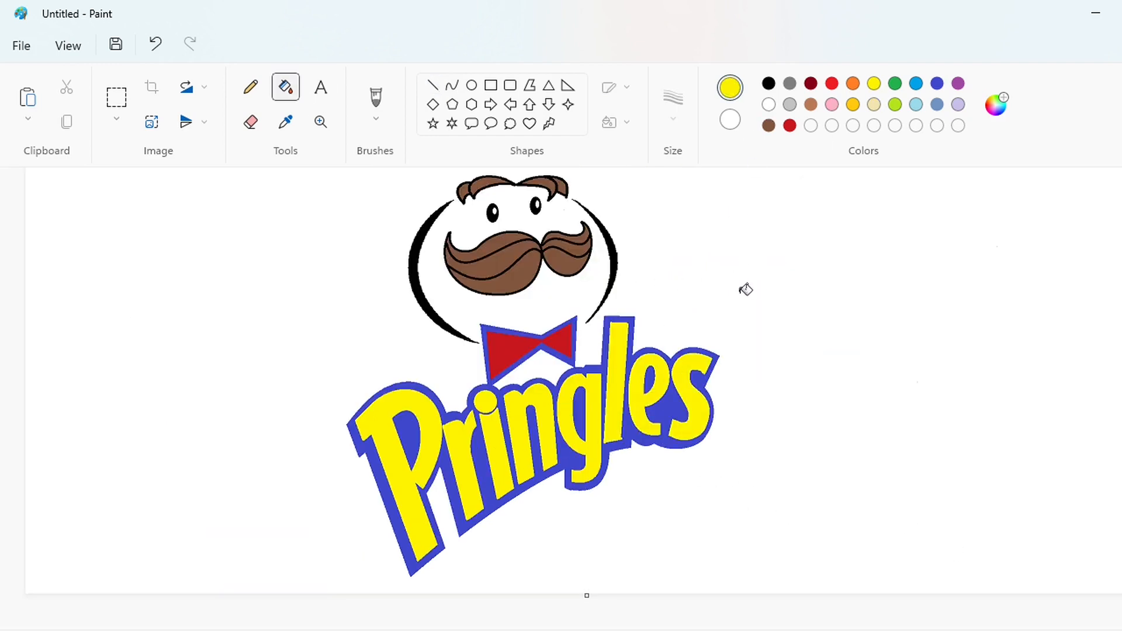
Step: Recolour the blue borders of the bow tie and wordmark black, including the openings inside the g and e
left_click(769, 84)
left_click(490, 332)
left_click(417, 425)
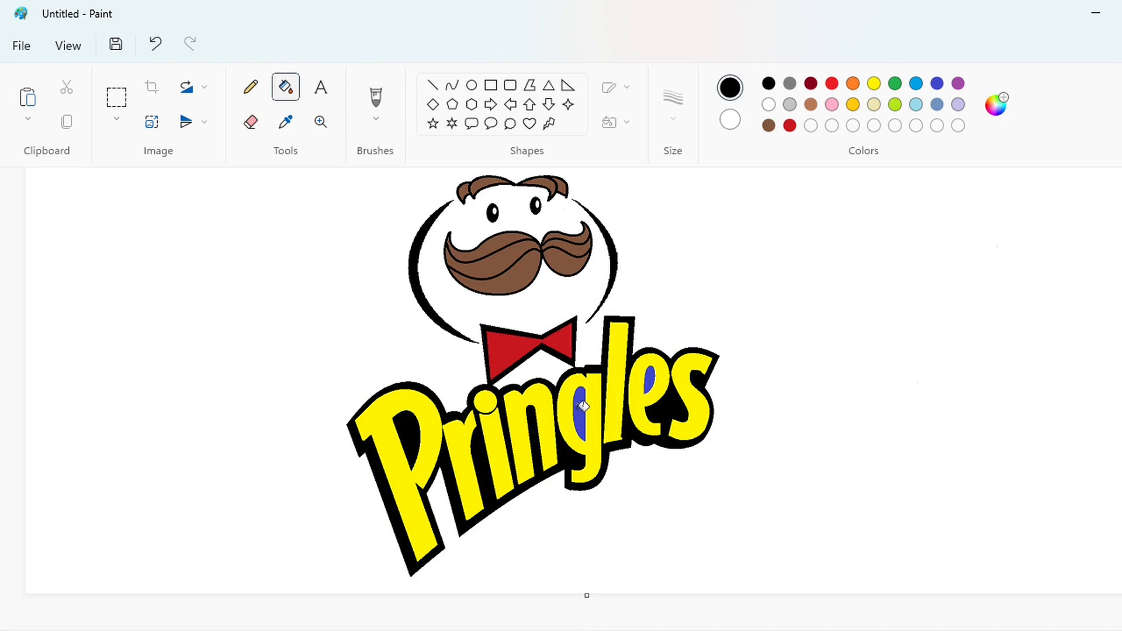
left_click(582, 409)
left_click(650, 381)
Step: Mix the lighter custom brown #91583A and refill the moustache and hair with it
left_click(769, 125)
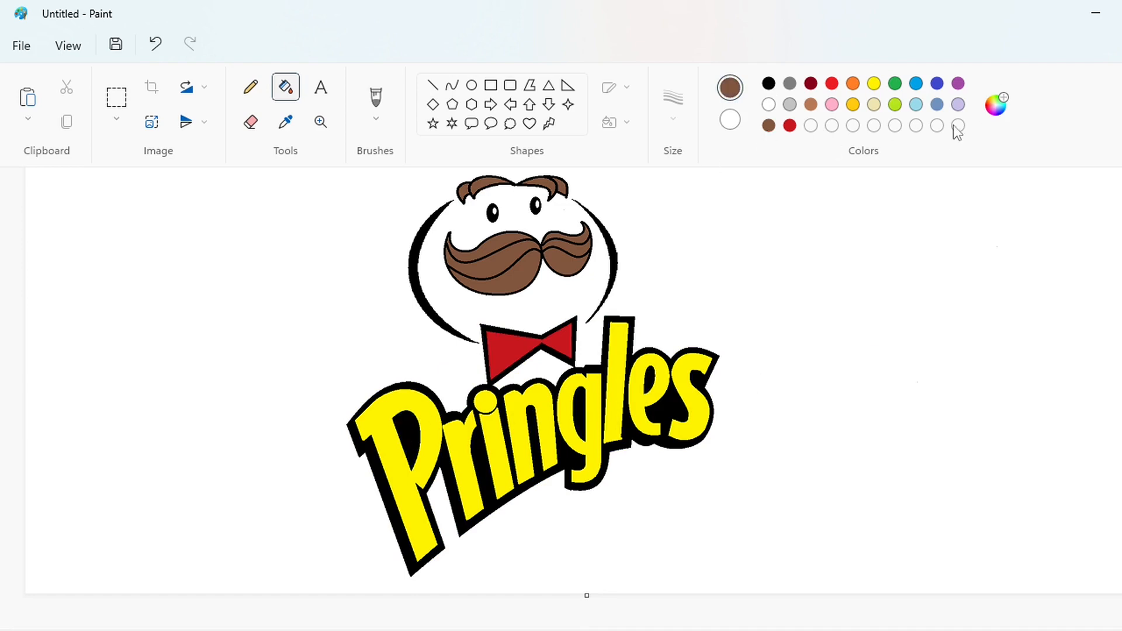
left_click(996, 104)
left_click_drag(370, 246, 371, 229)
left_click_drag(659, 251, 659, 238)
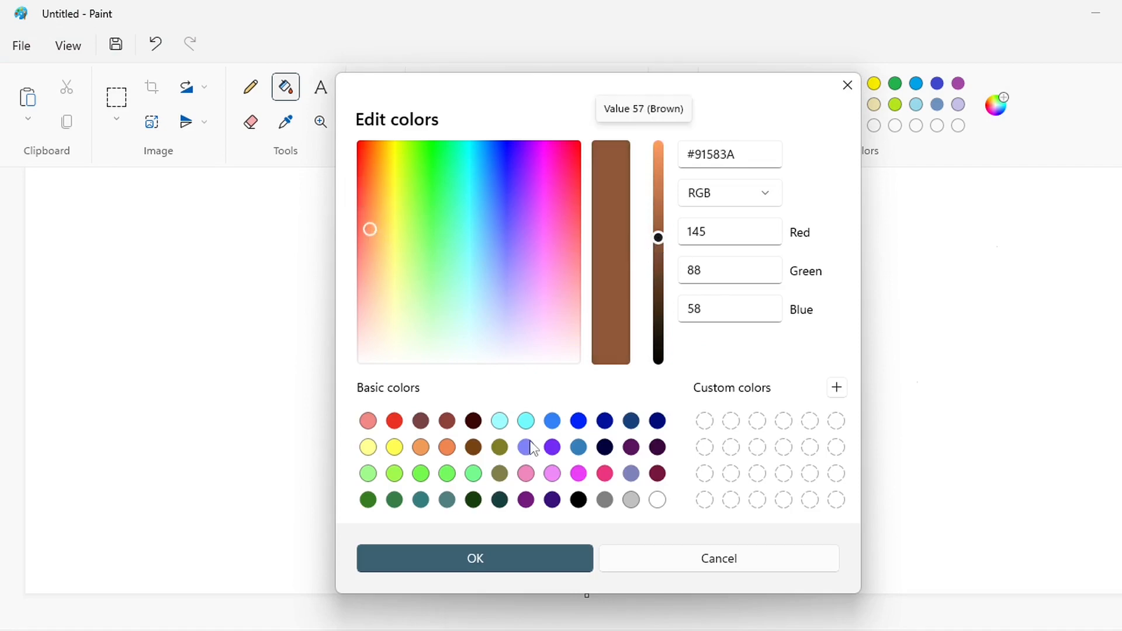
left_click(475, 558)
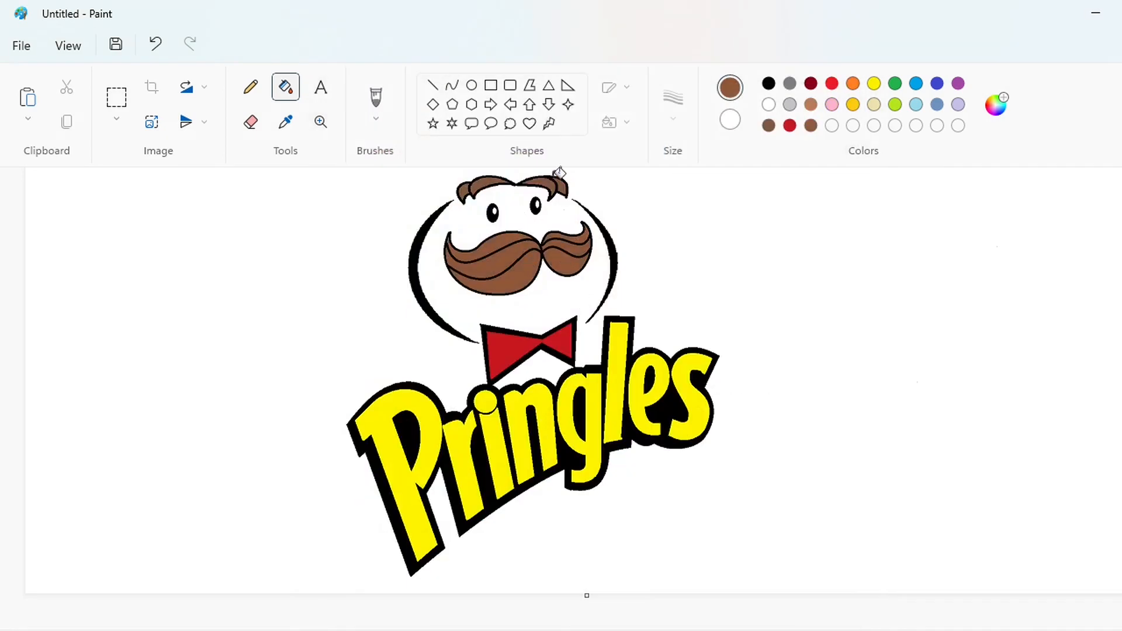